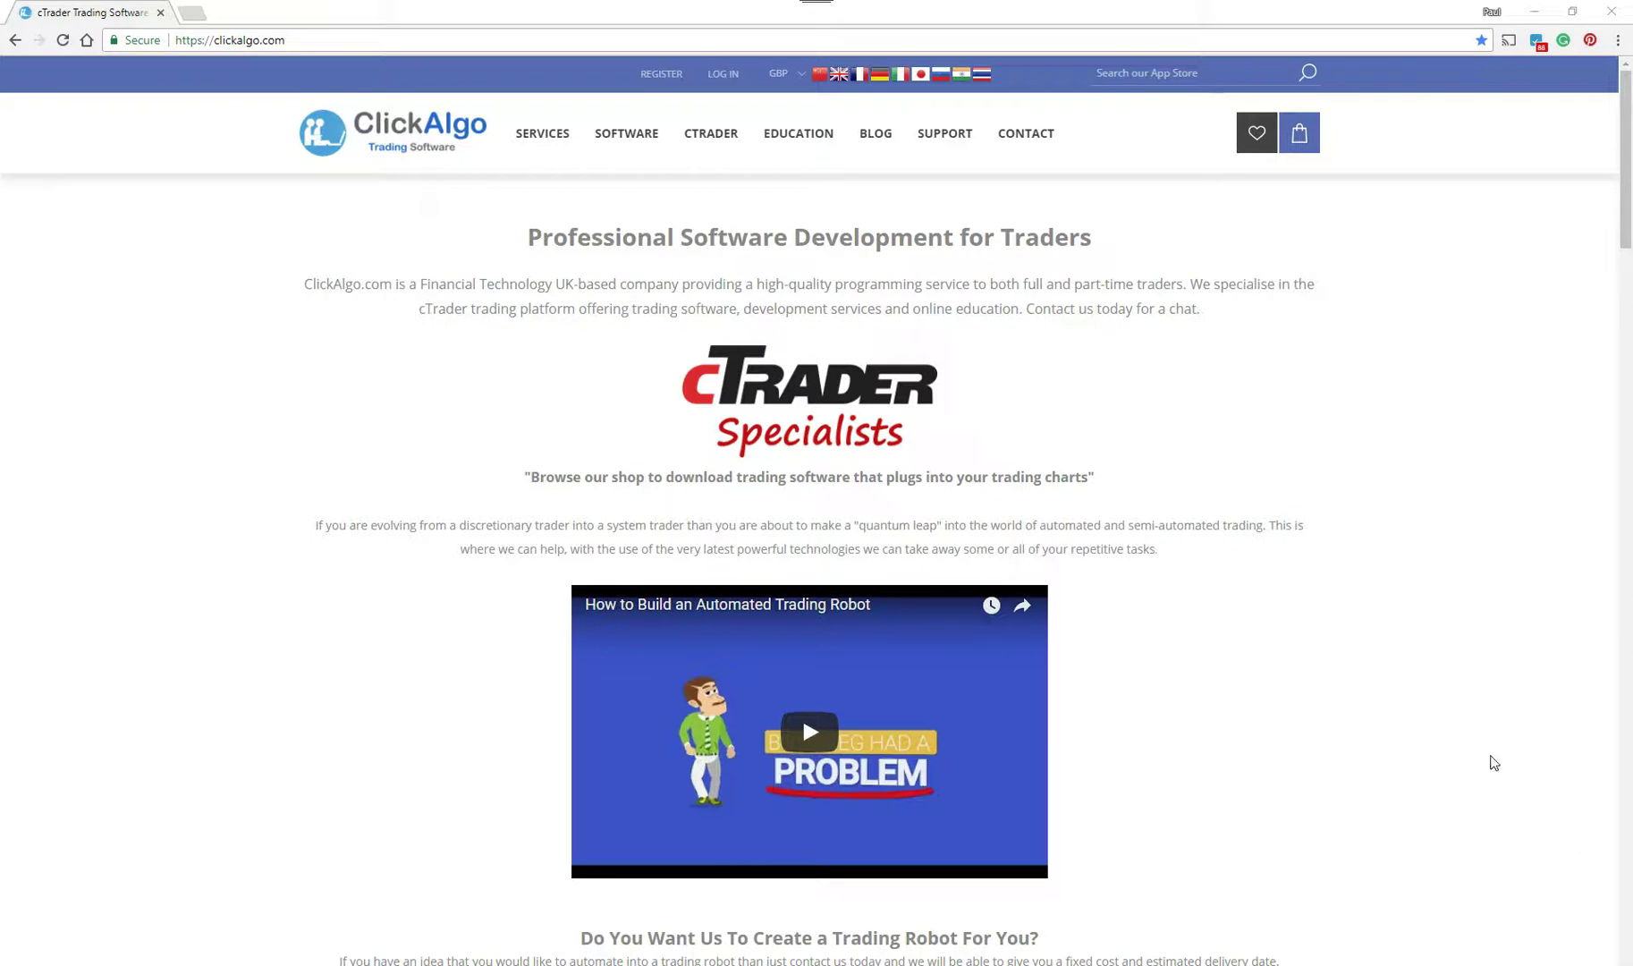
- Go to Historical Market Data under the CTRADER menu and scroll down to the Dukascopy widget
mouse_move(729, 143)
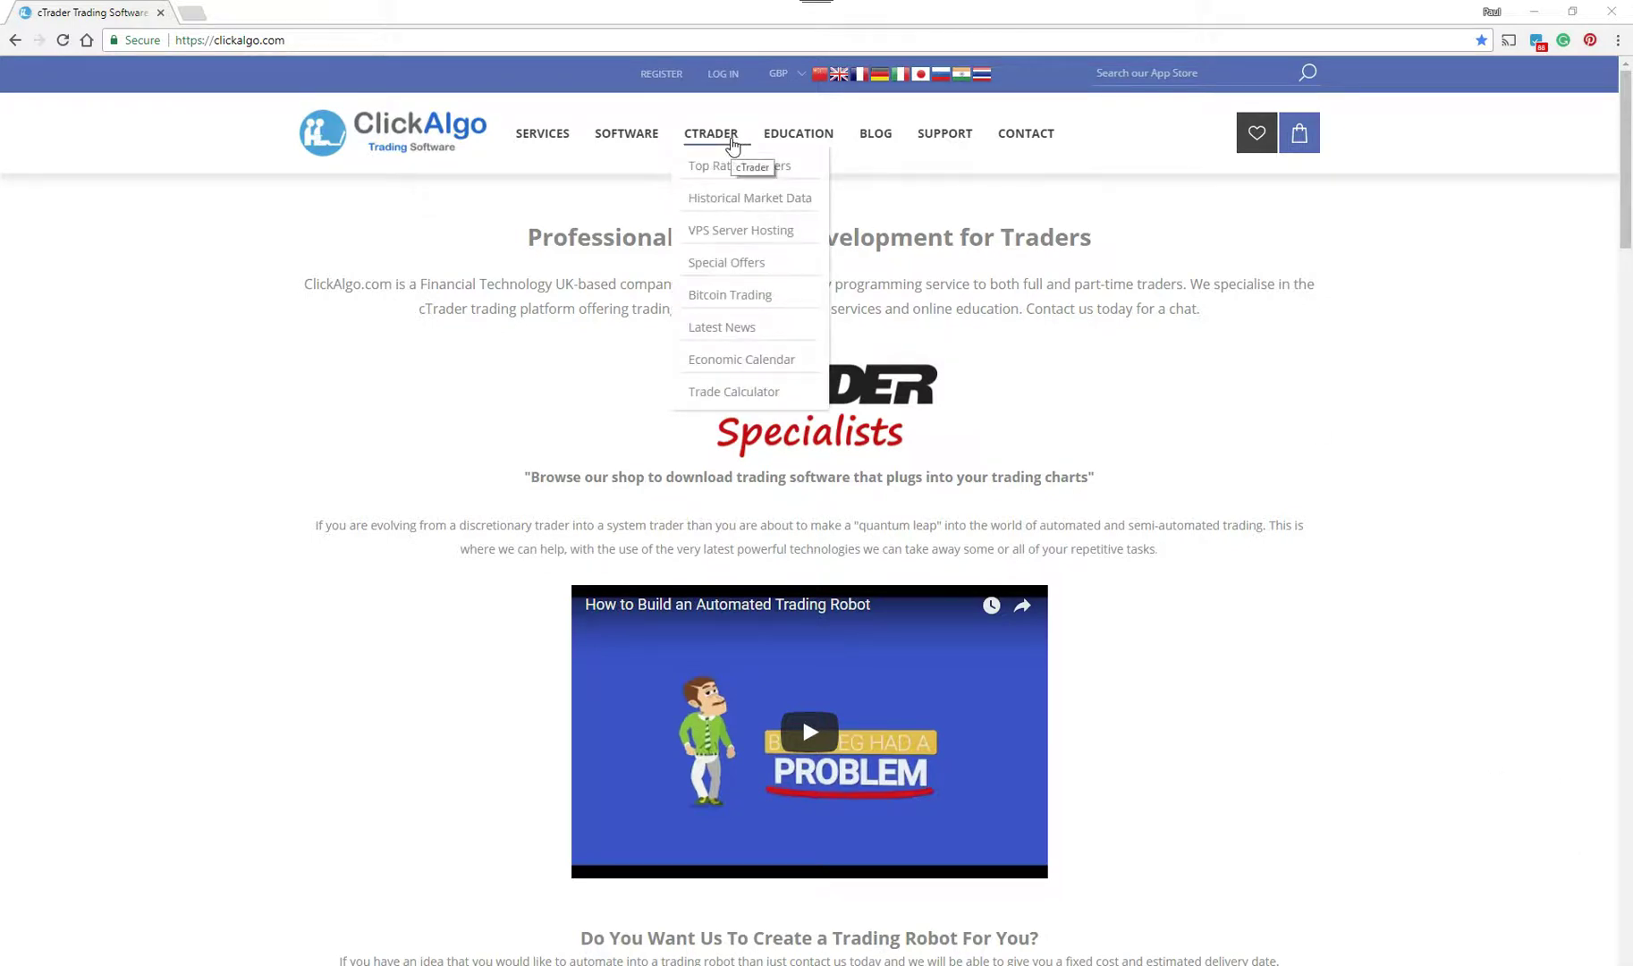
click(744, 208)
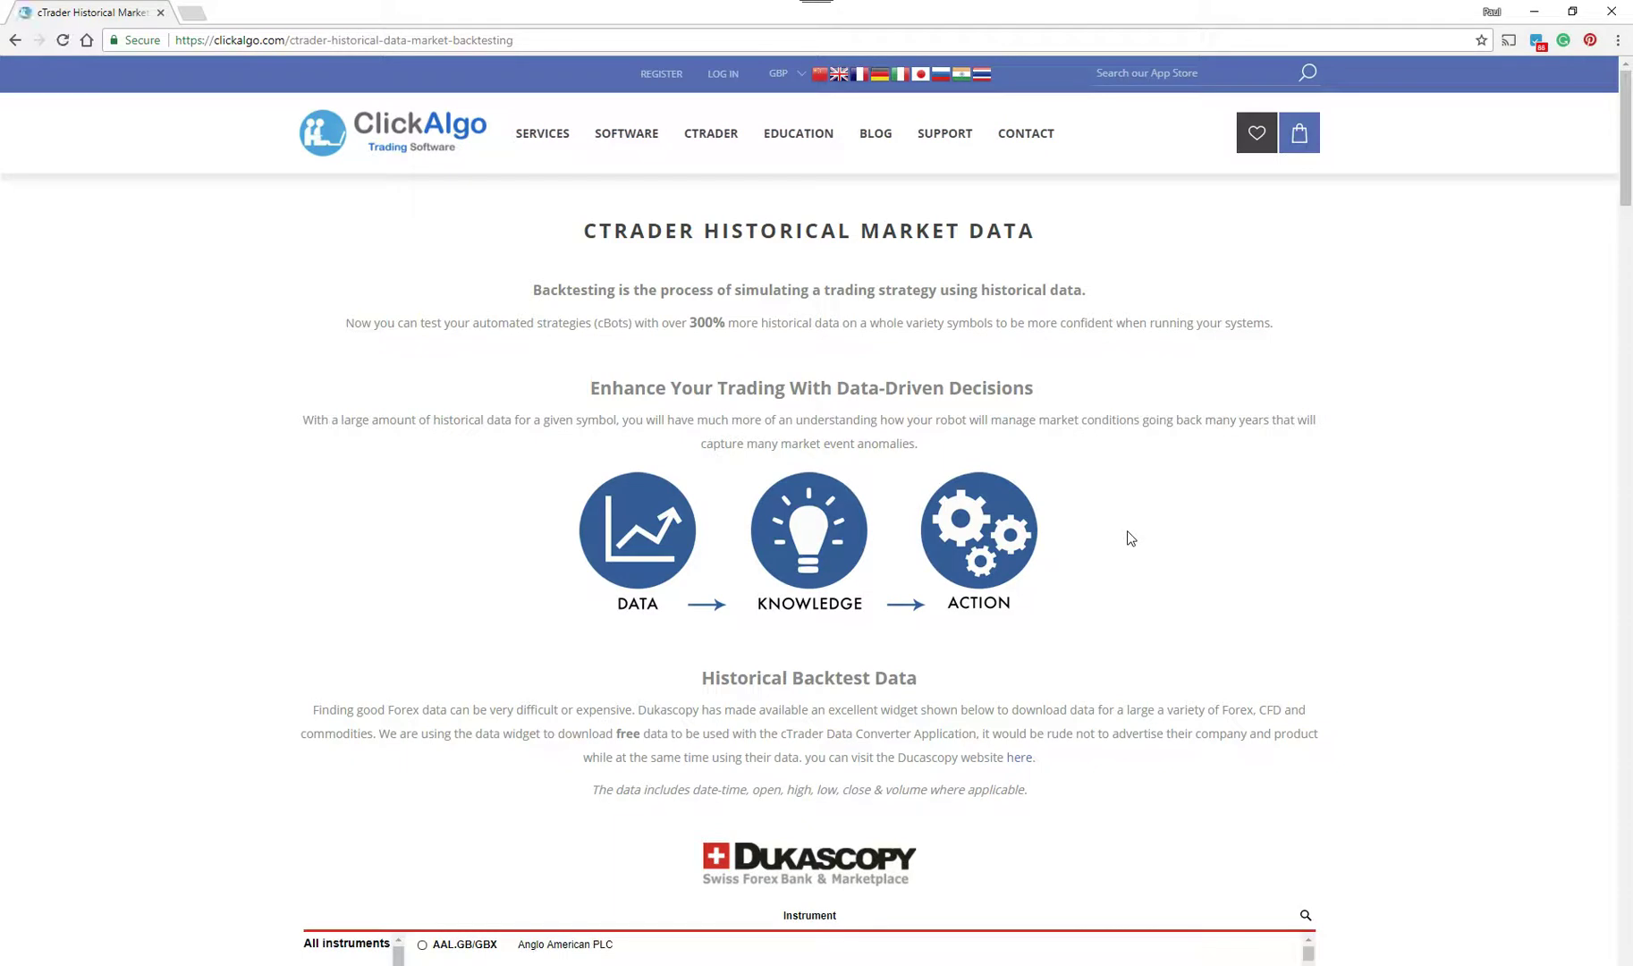
scroll(1129, 537, down, 2)
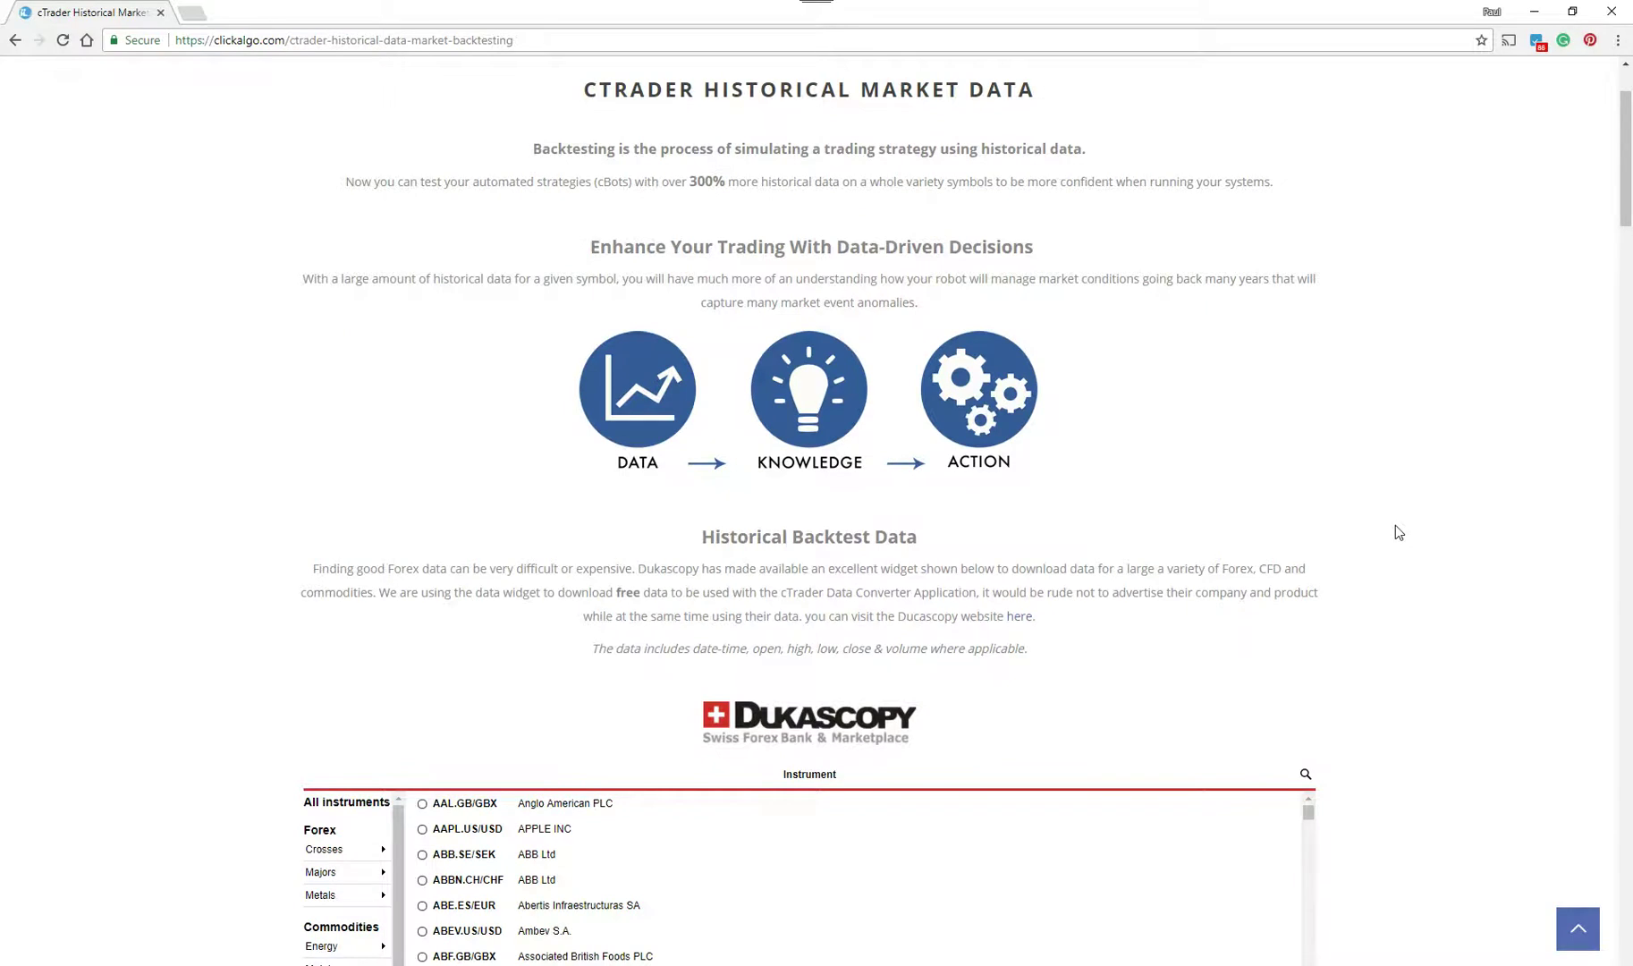
scroll(1395, 525, down, 4)
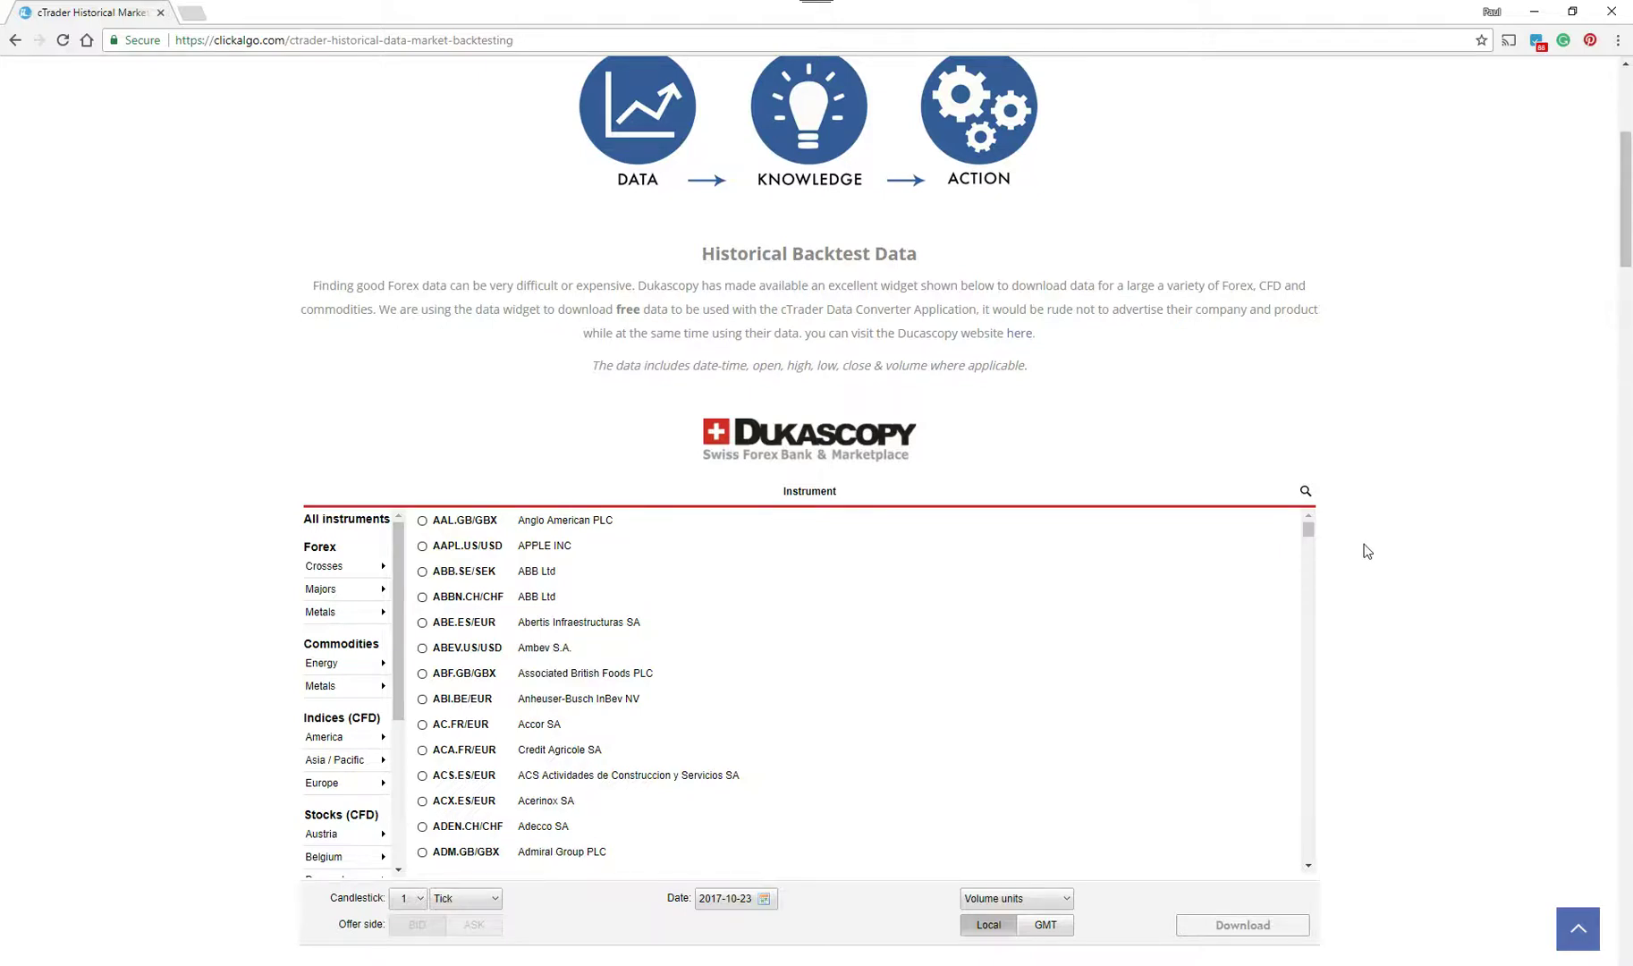
scroll(1359, 551, down, 2)
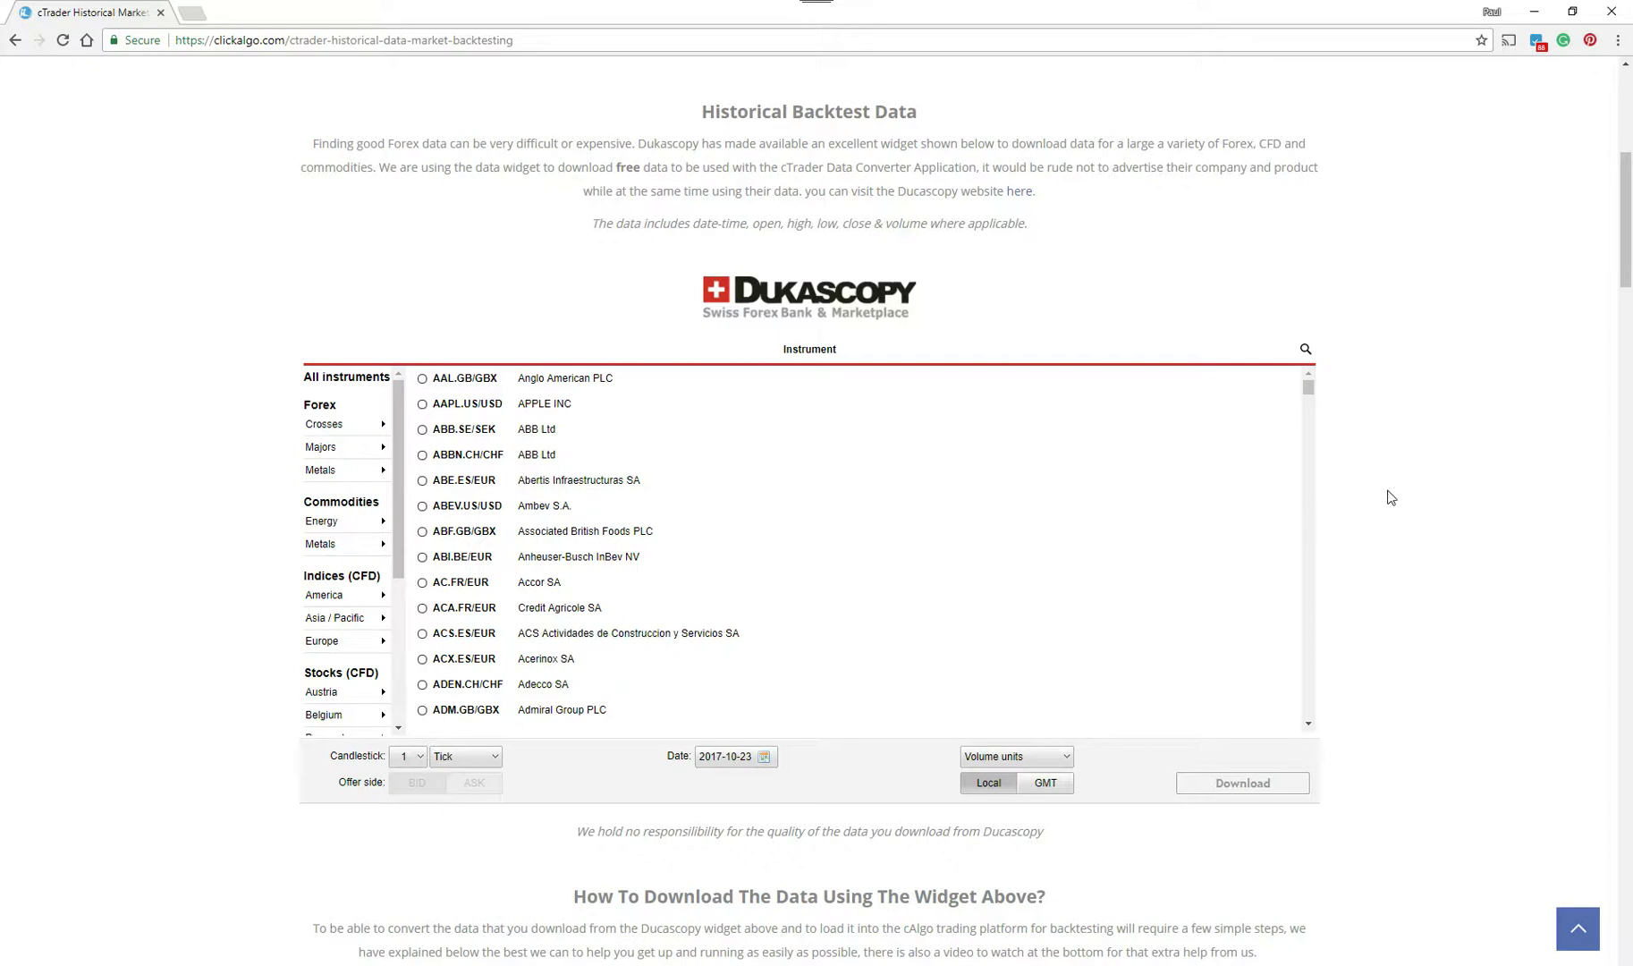
- Scroll through Steps 1–5 and Common Problems, then down to the cTrader Historical Data Converter
scroll(1390, 496, down, 3)
scroll(1392, 498, down, 9)
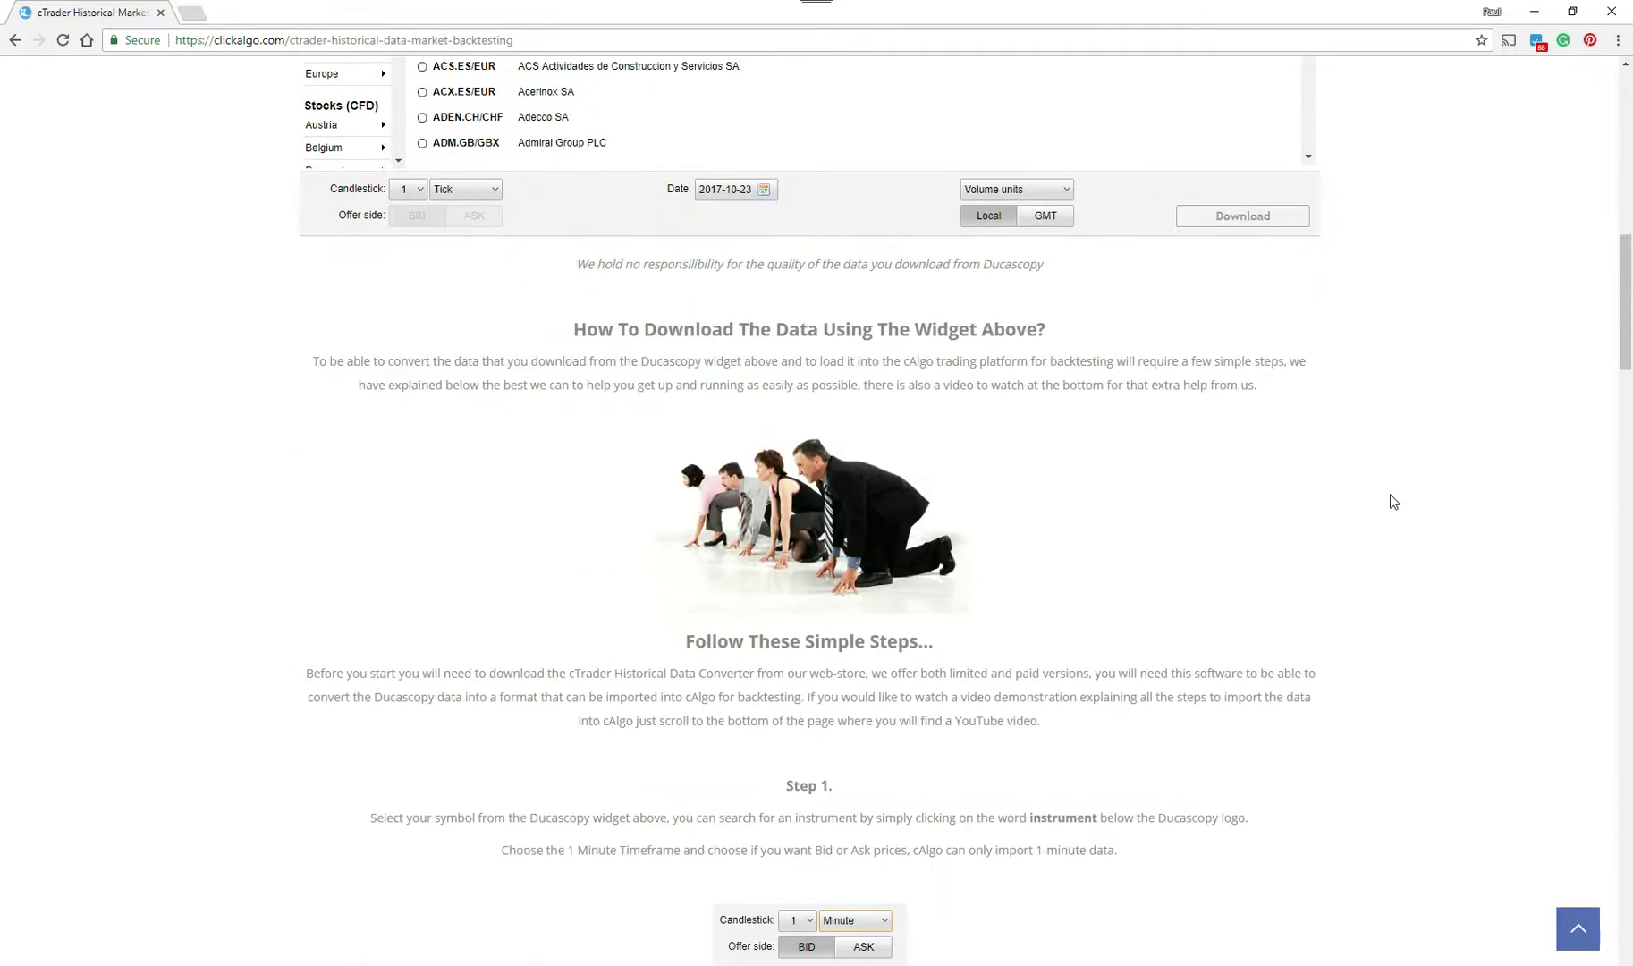
scroll(1390, 498, down, 3)
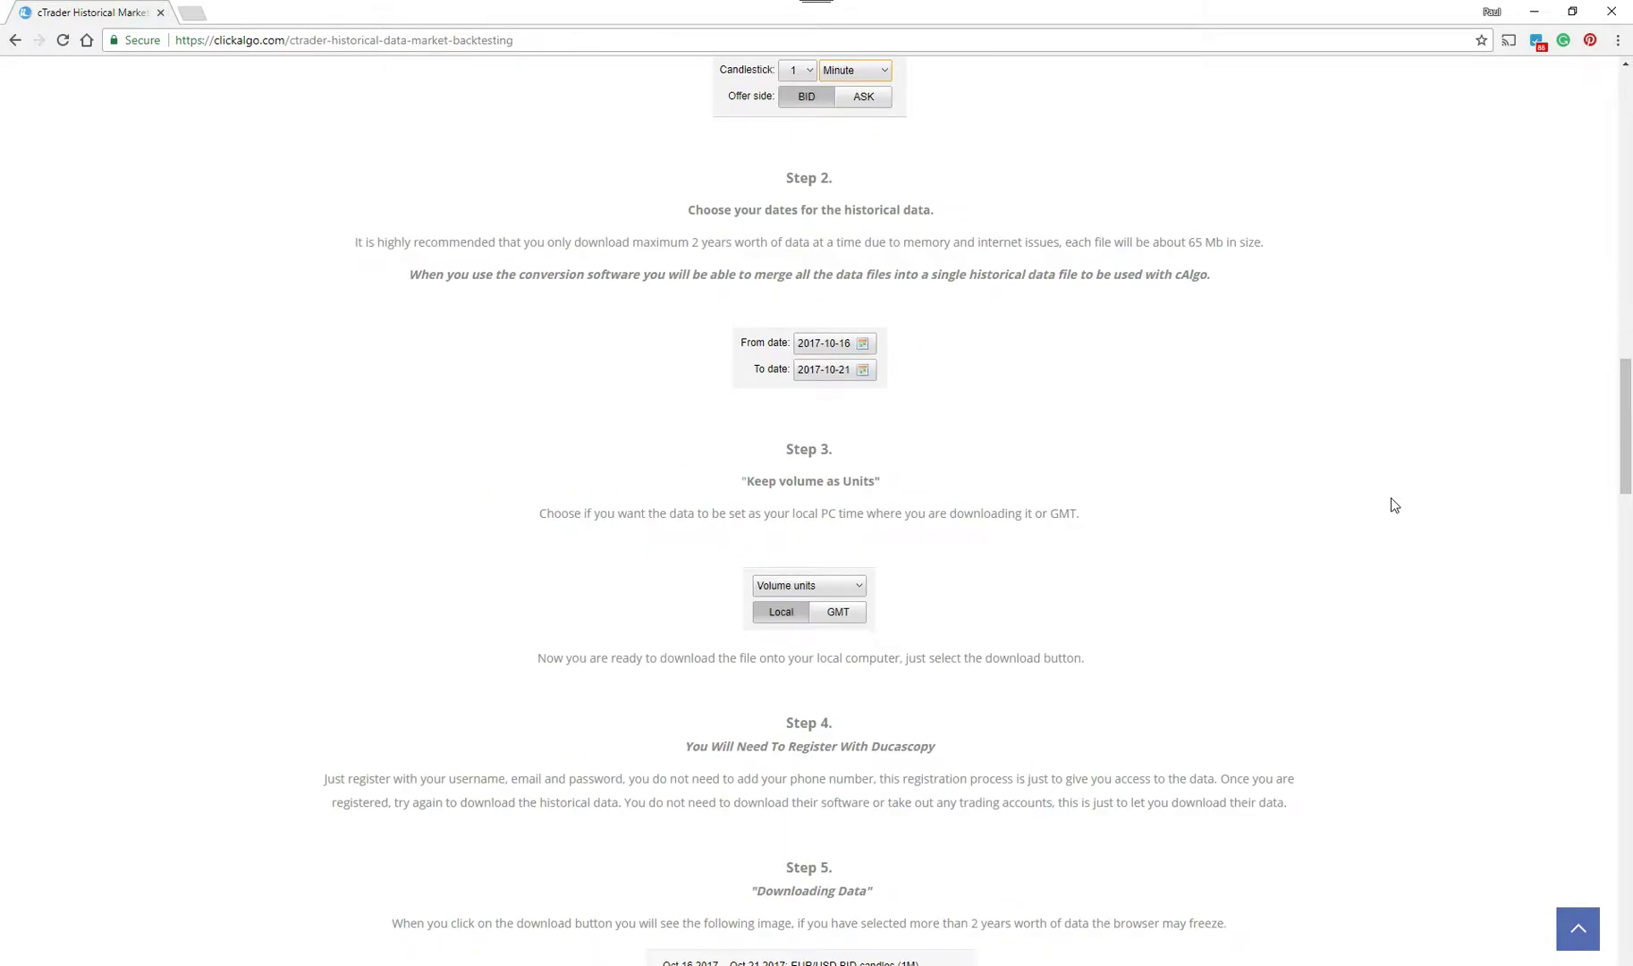
scroll(1391, 498, down, 3)
scroll(1390, 497, down, 2)
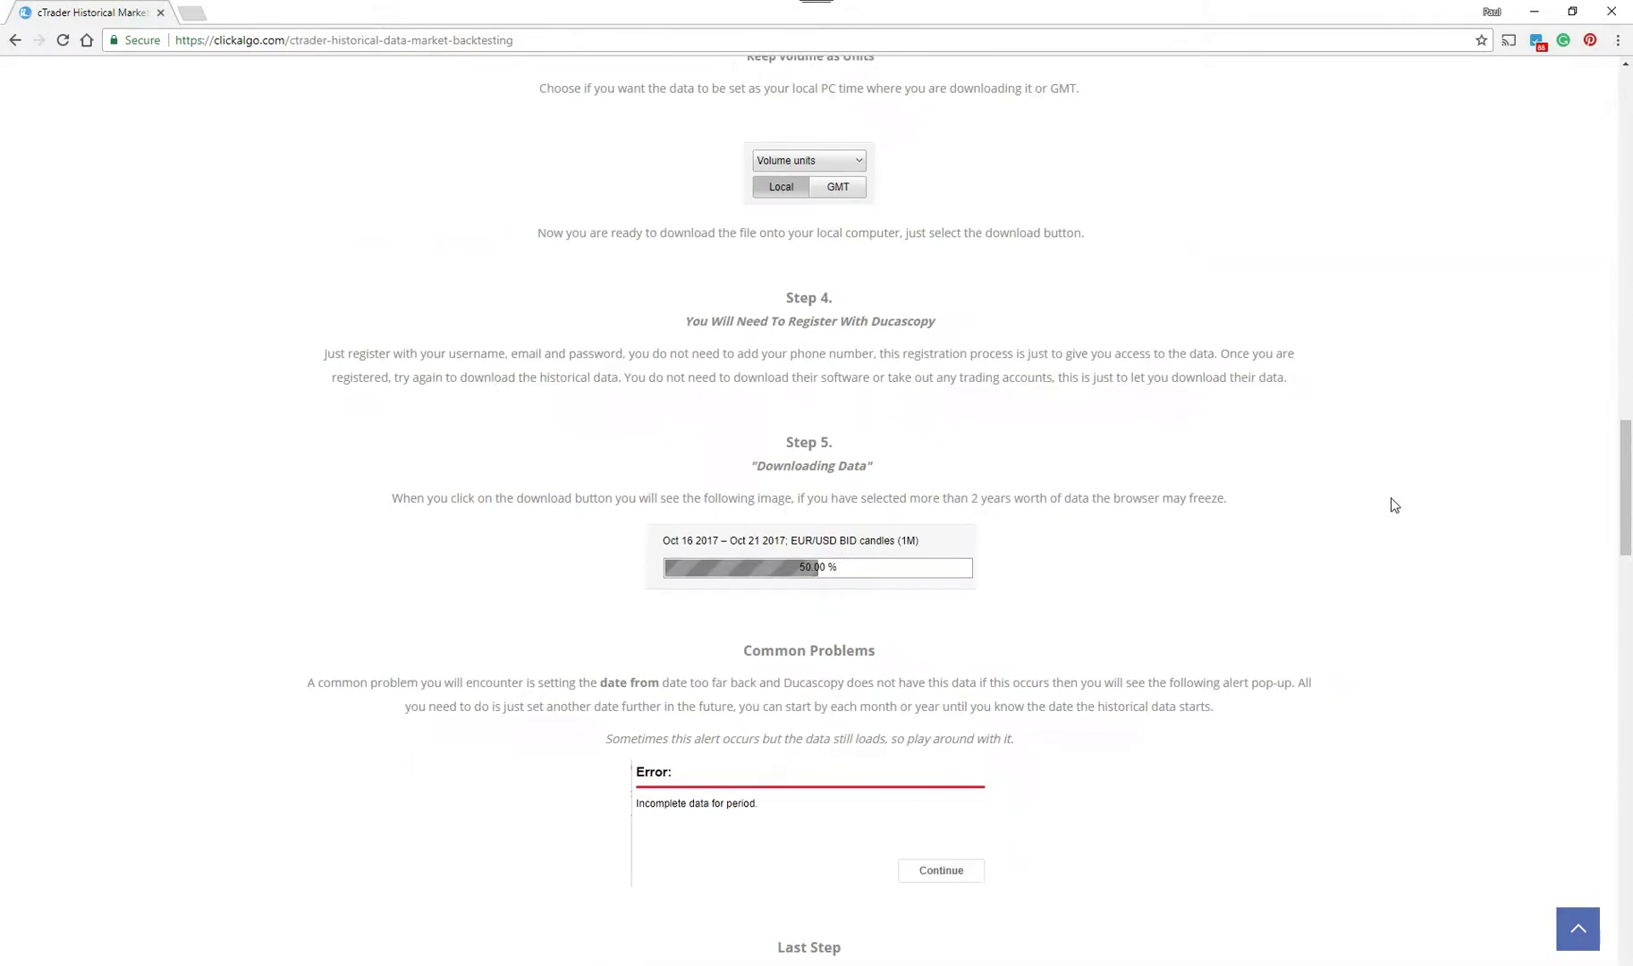
scroll(1391, 498, down, 2)
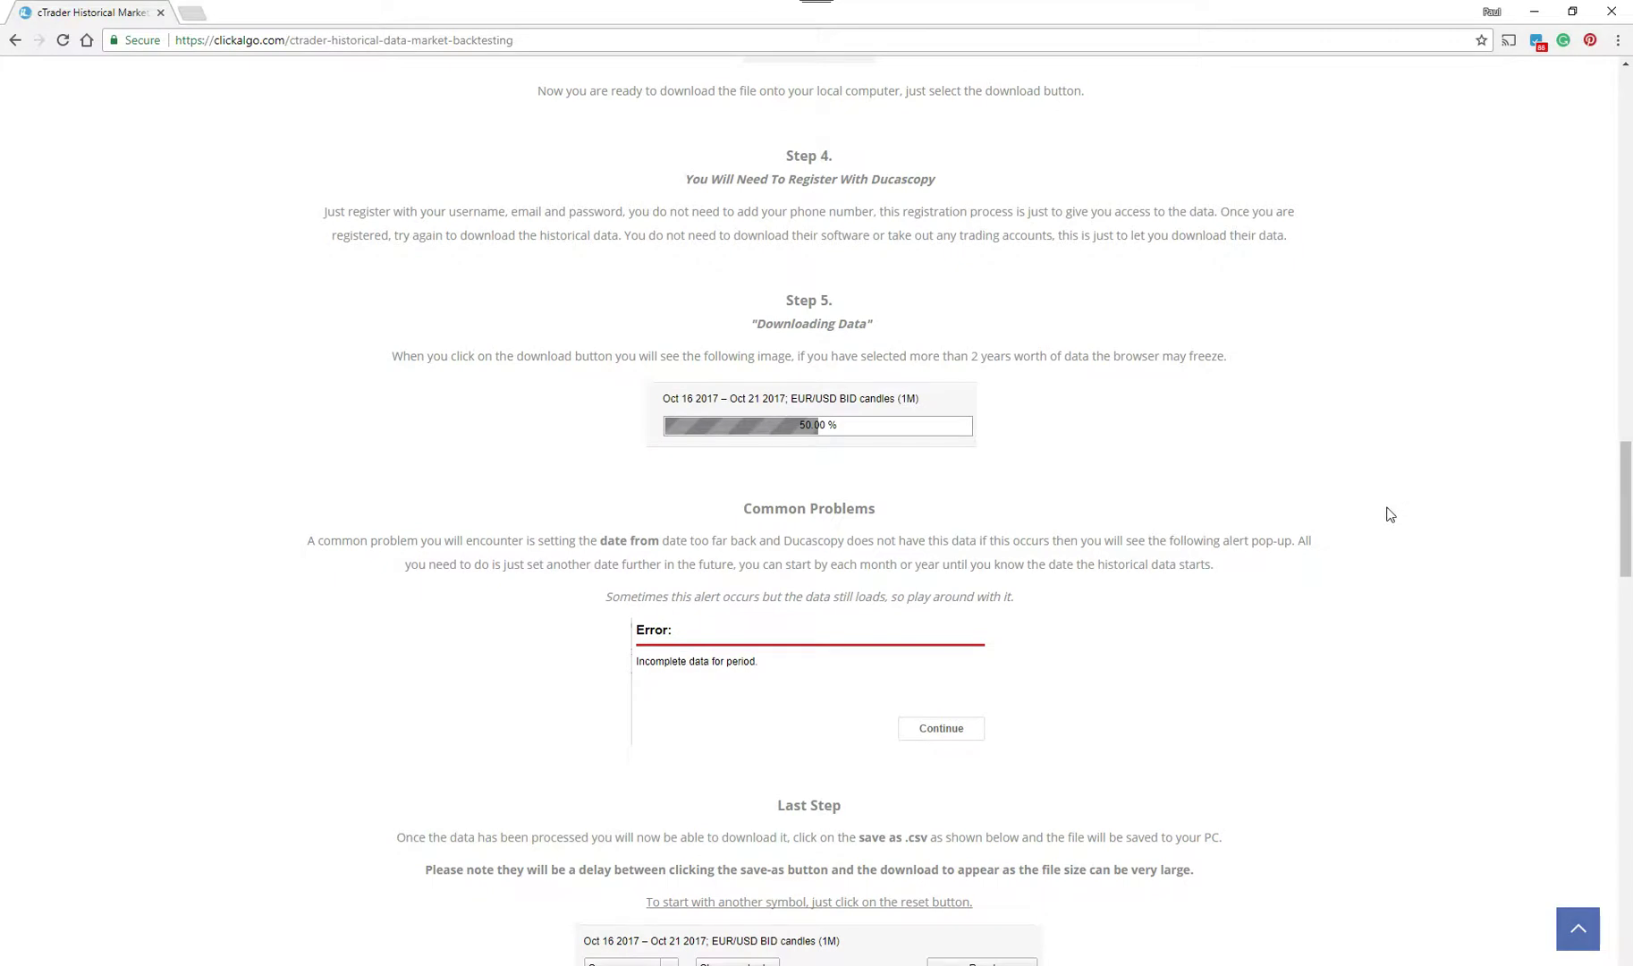
scroll(1391, 514, up, 20)
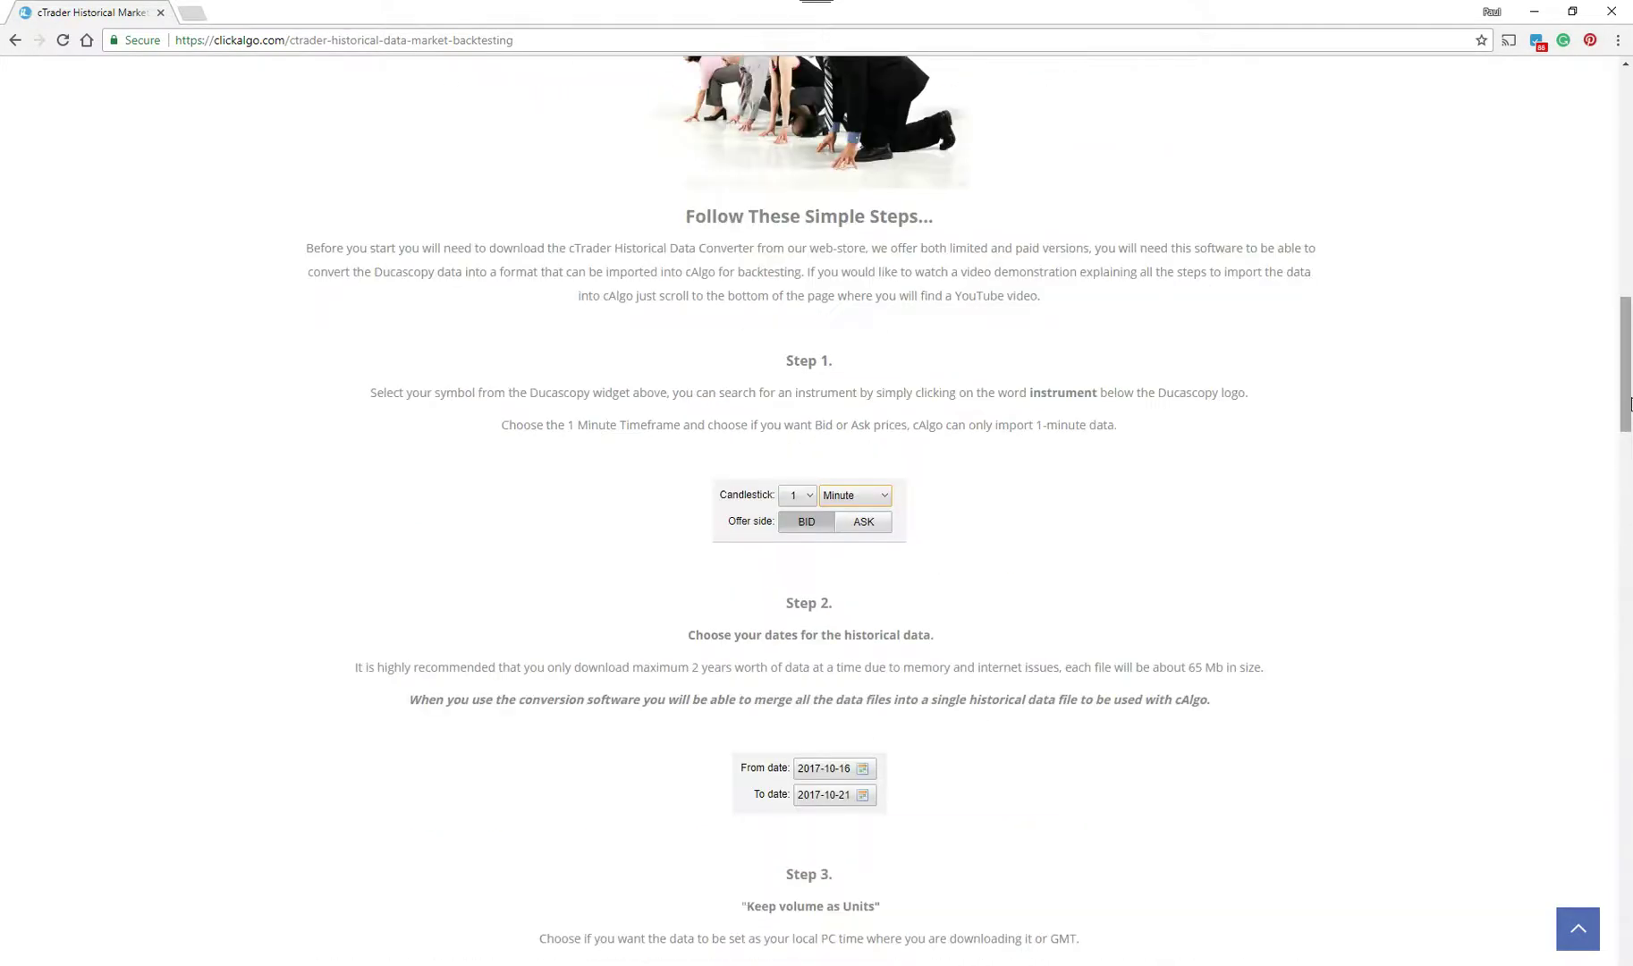
scroll(1599, 198, up, 5)
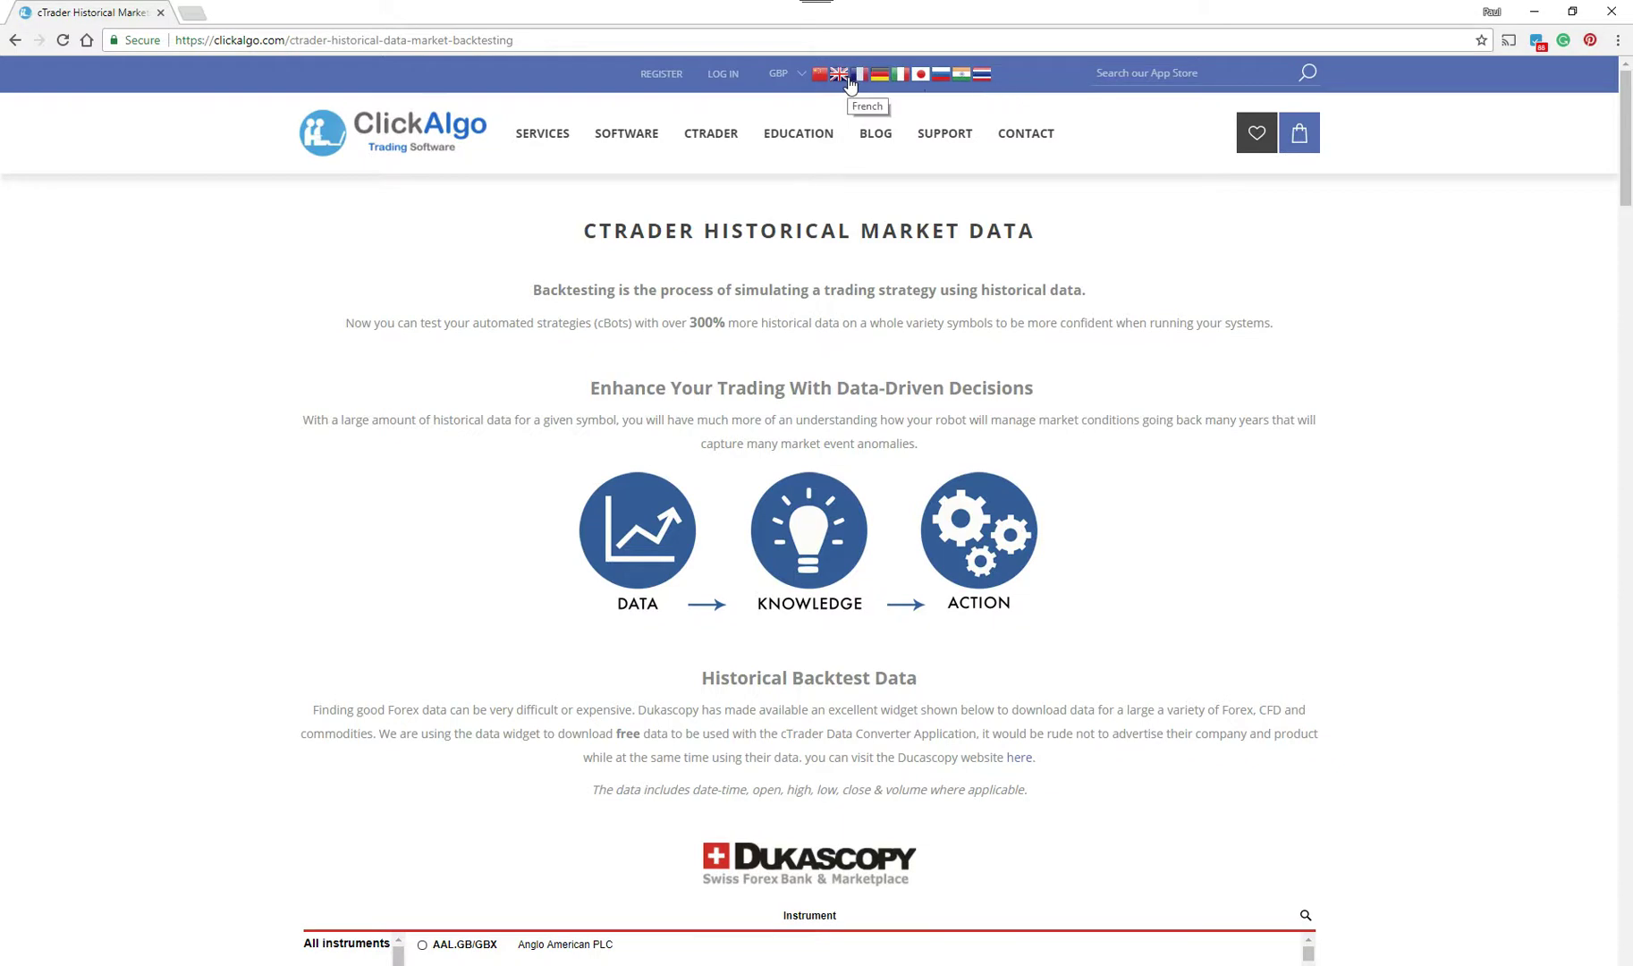
drag(1618, 165, 1561, 699)
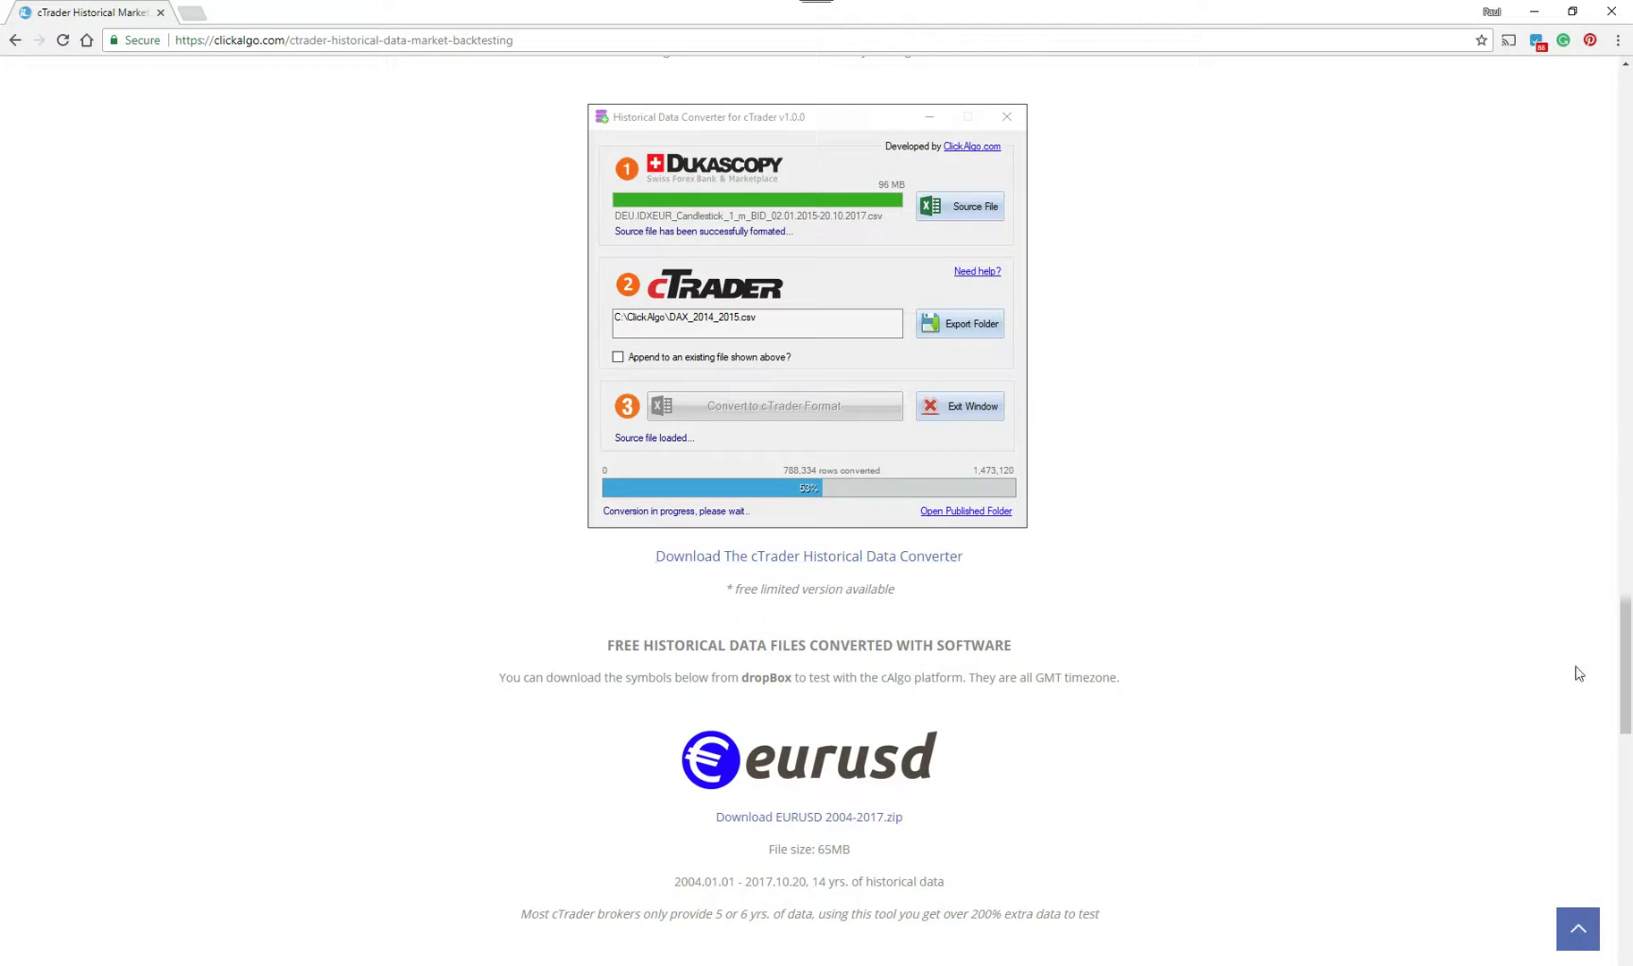
drag(1626, 629, 1627, 631)
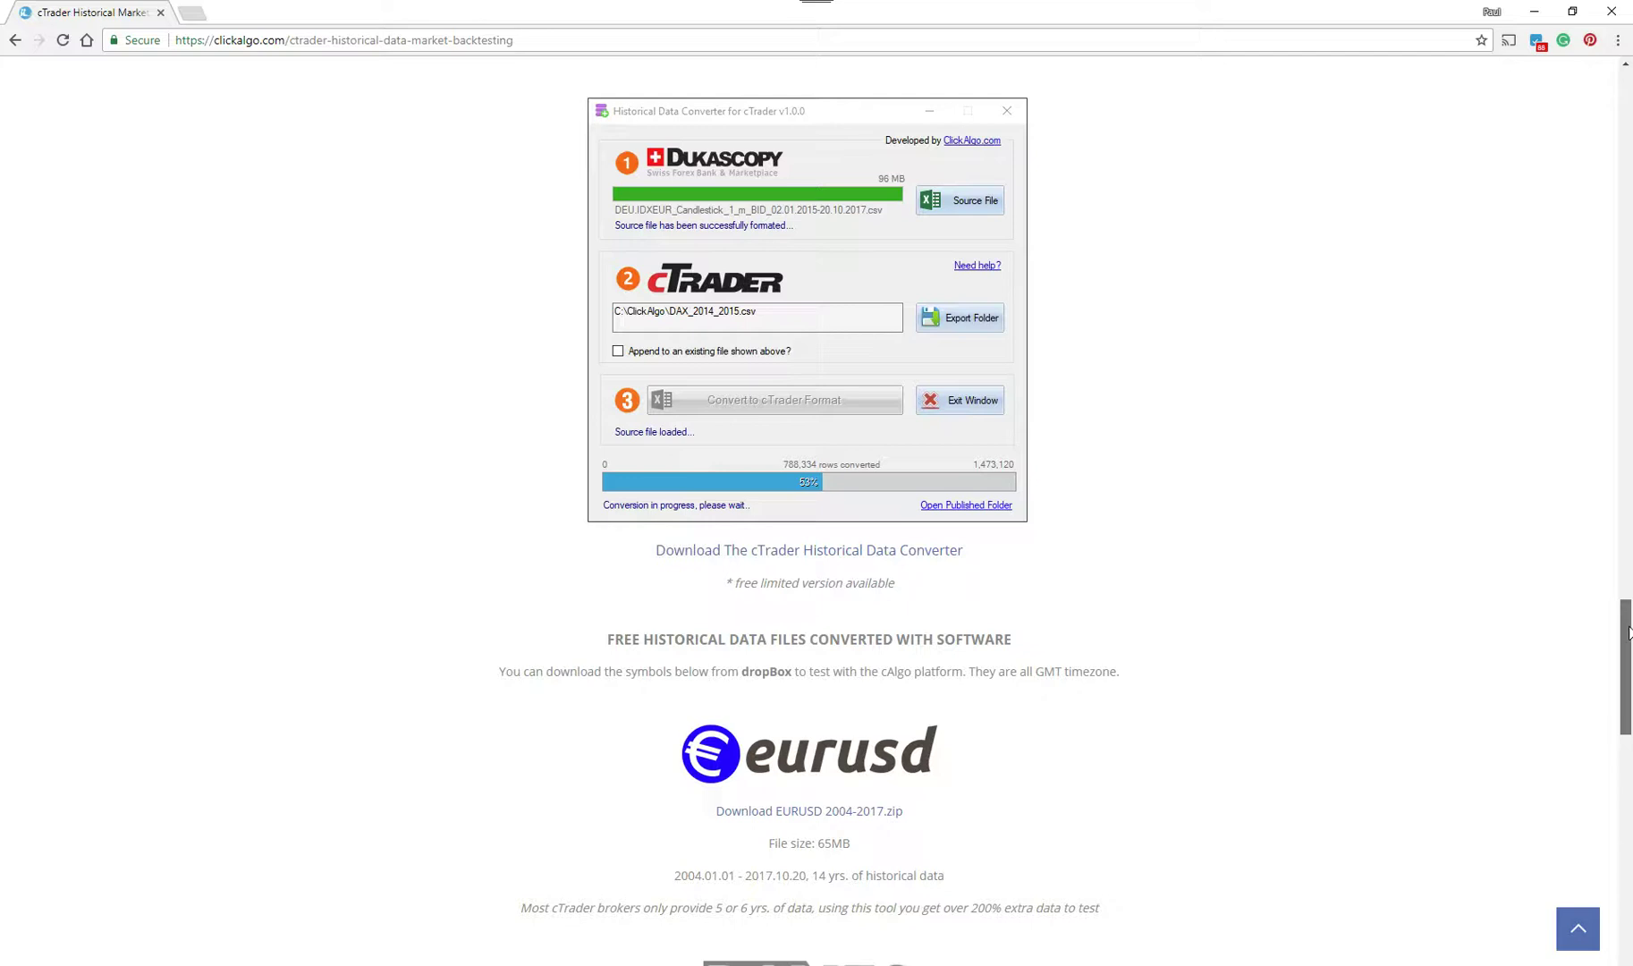
drag(1627, 631, 1627, 667)
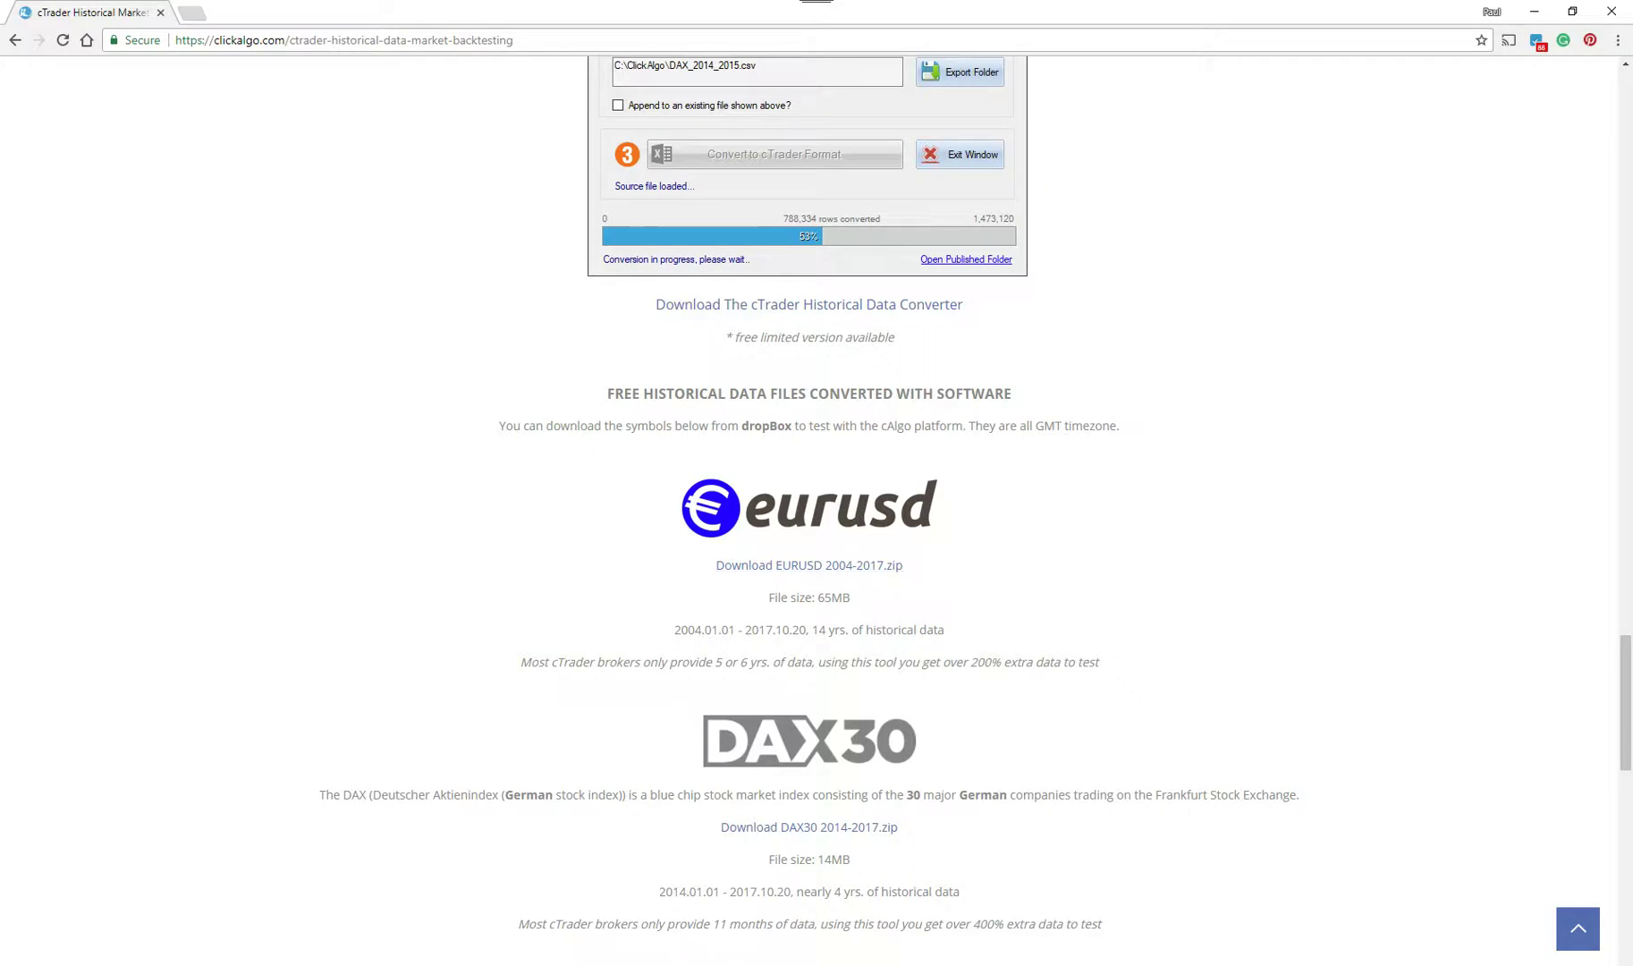
drag(1626, 672, 1628, 689)
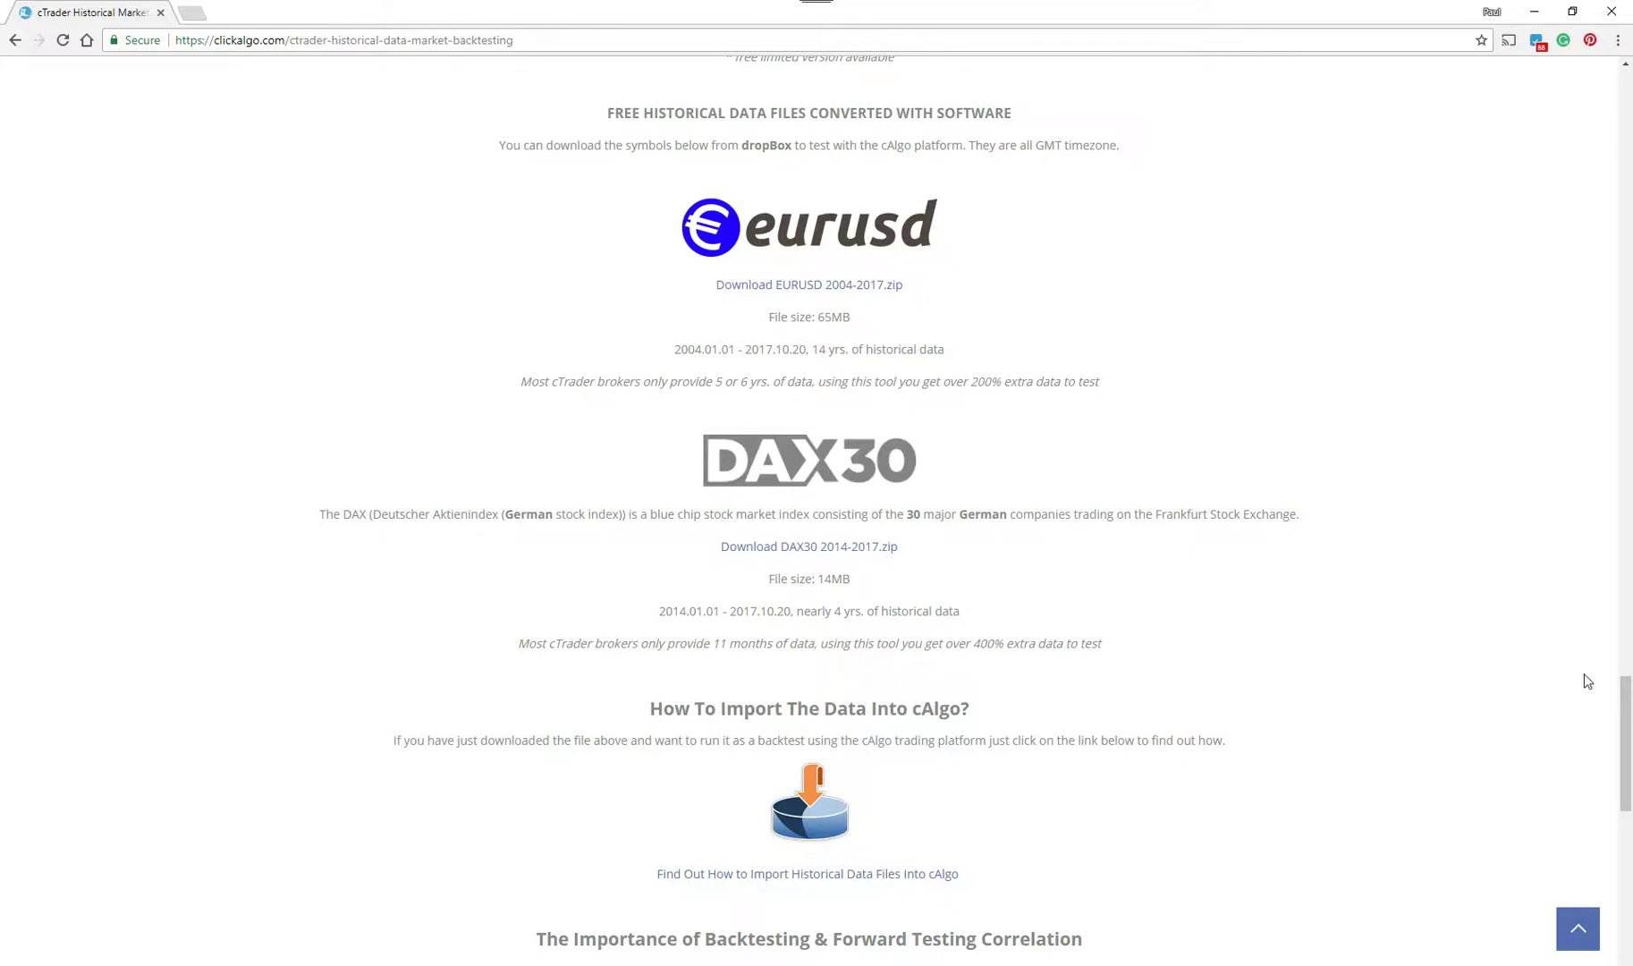
drag(1624, 693, 1624, 704)
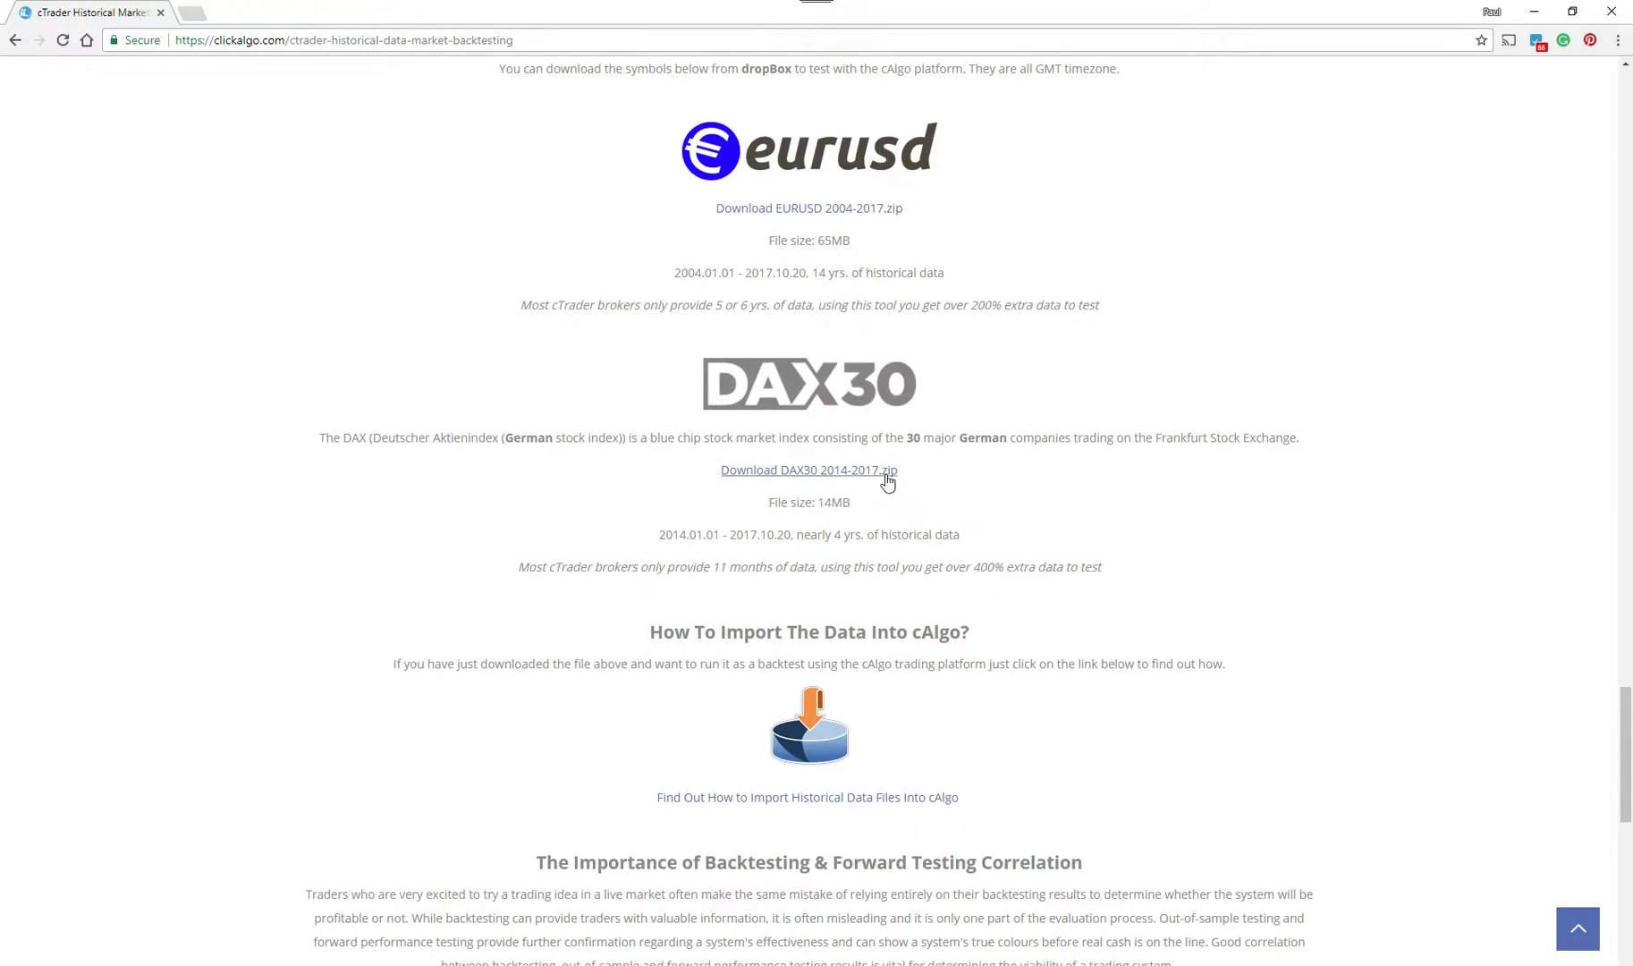
- Open the cAlgo import guide in a new tab, then return to the widget on the first tab
click(872, 803)
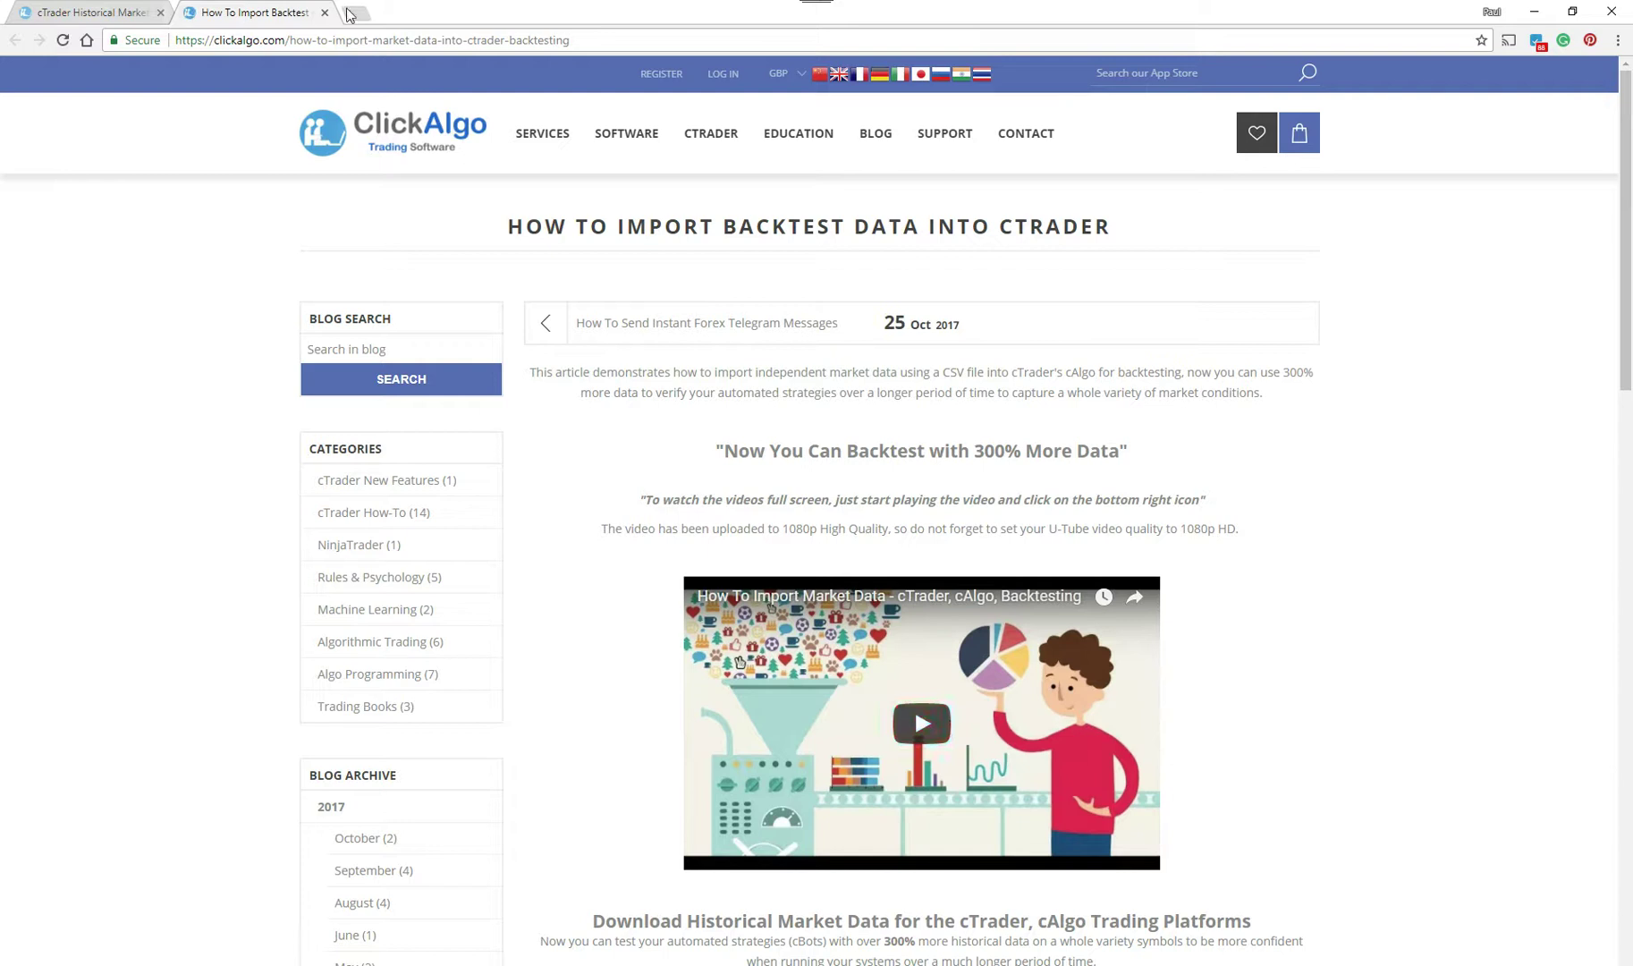
click(90, 13)
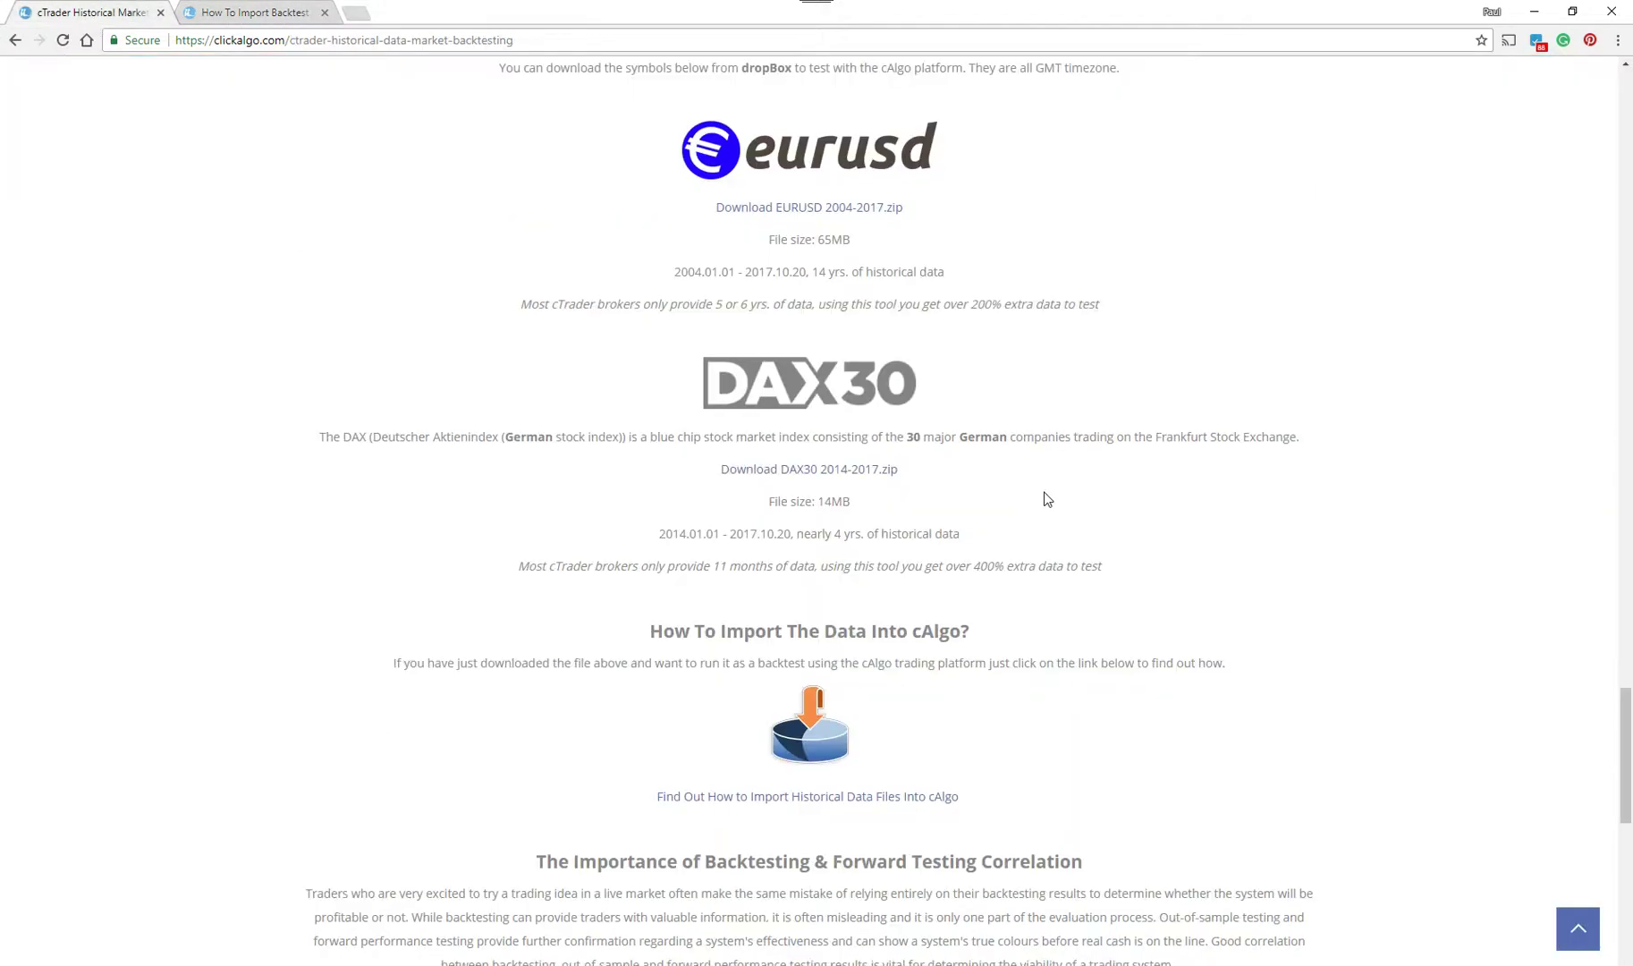
scroll(1047, 498, down, 3)
scroll(1055, 492, up, 20)
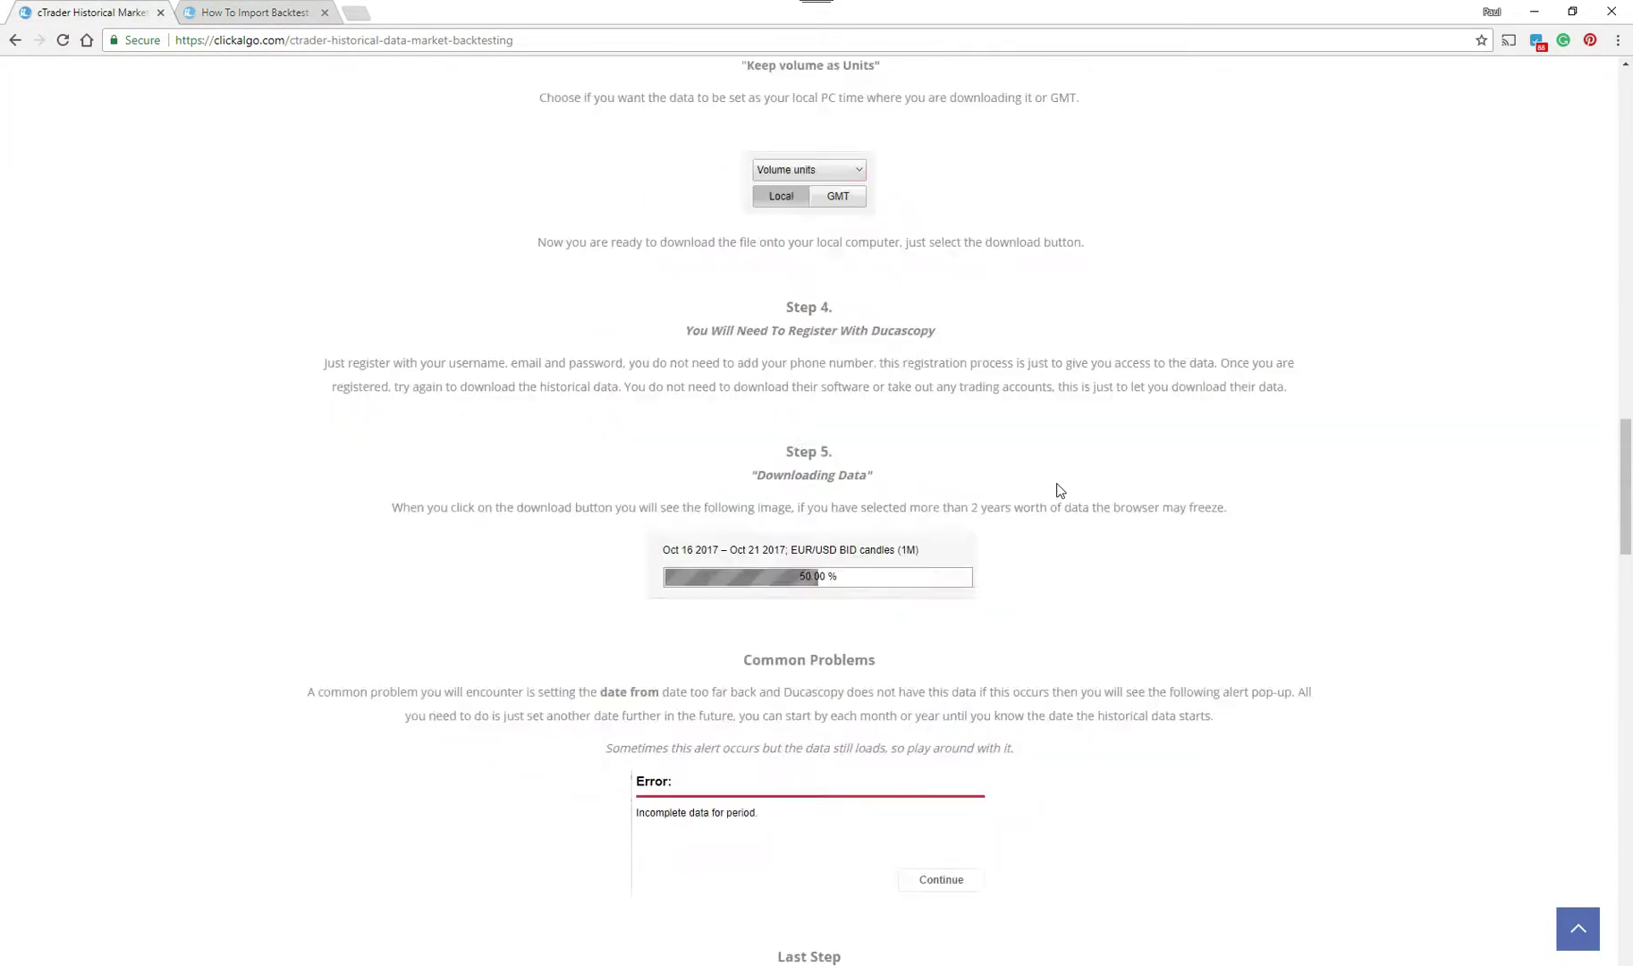
scroll(1058, 490, up, 15)
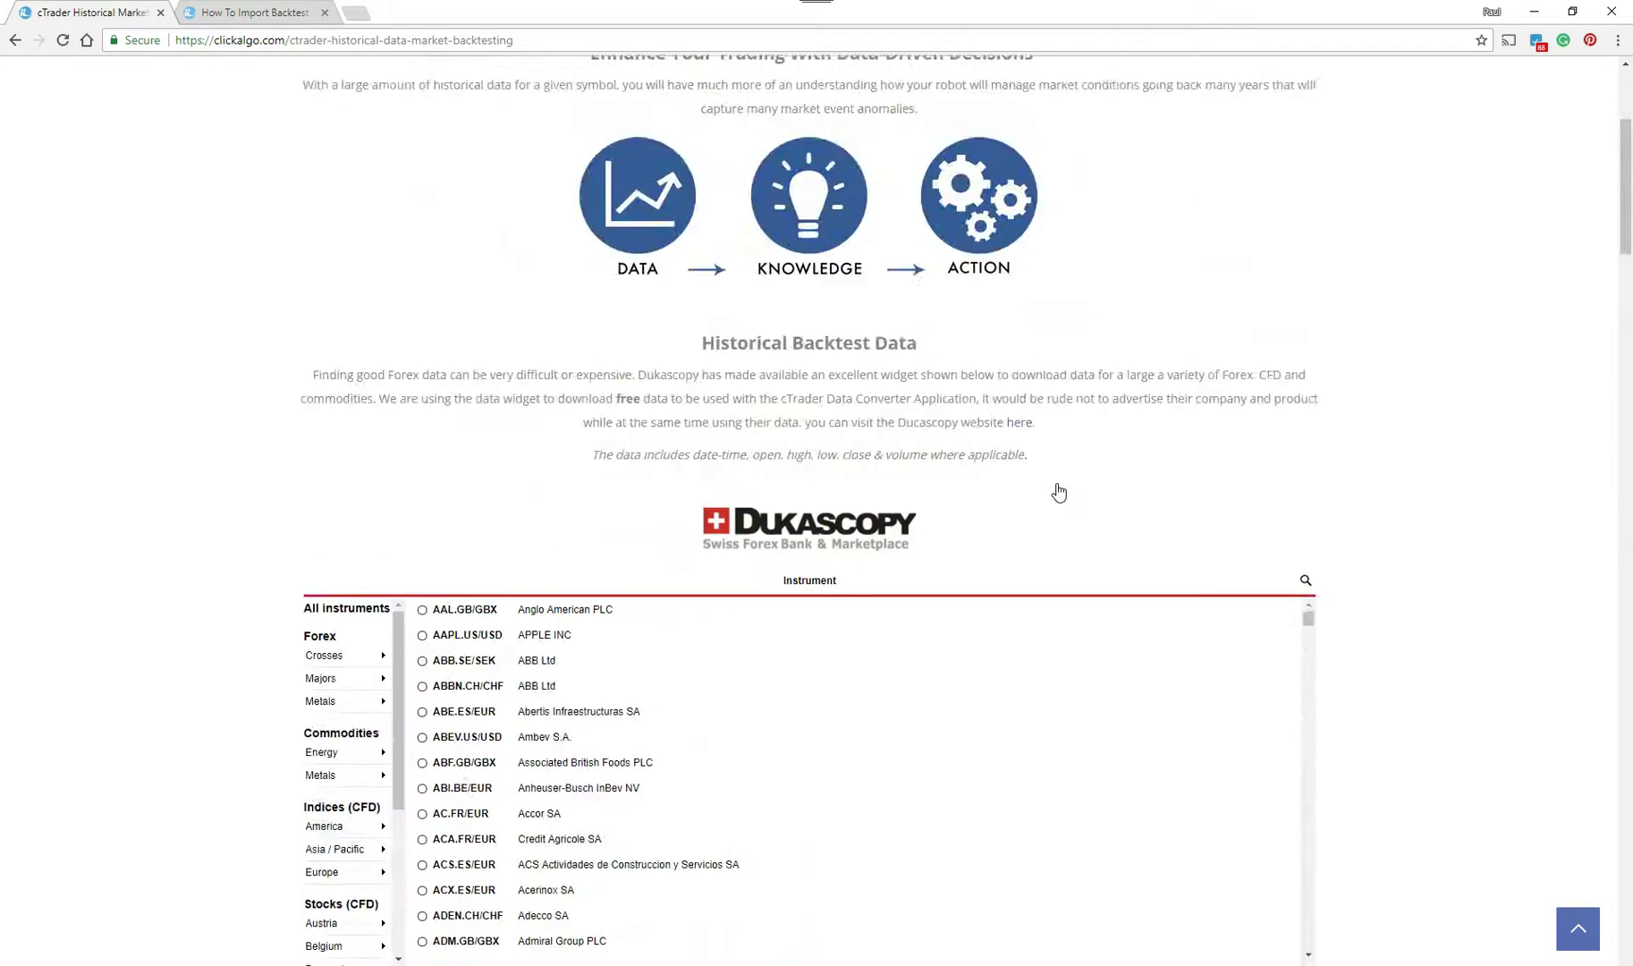
scroll(1058, 491, down, 3)
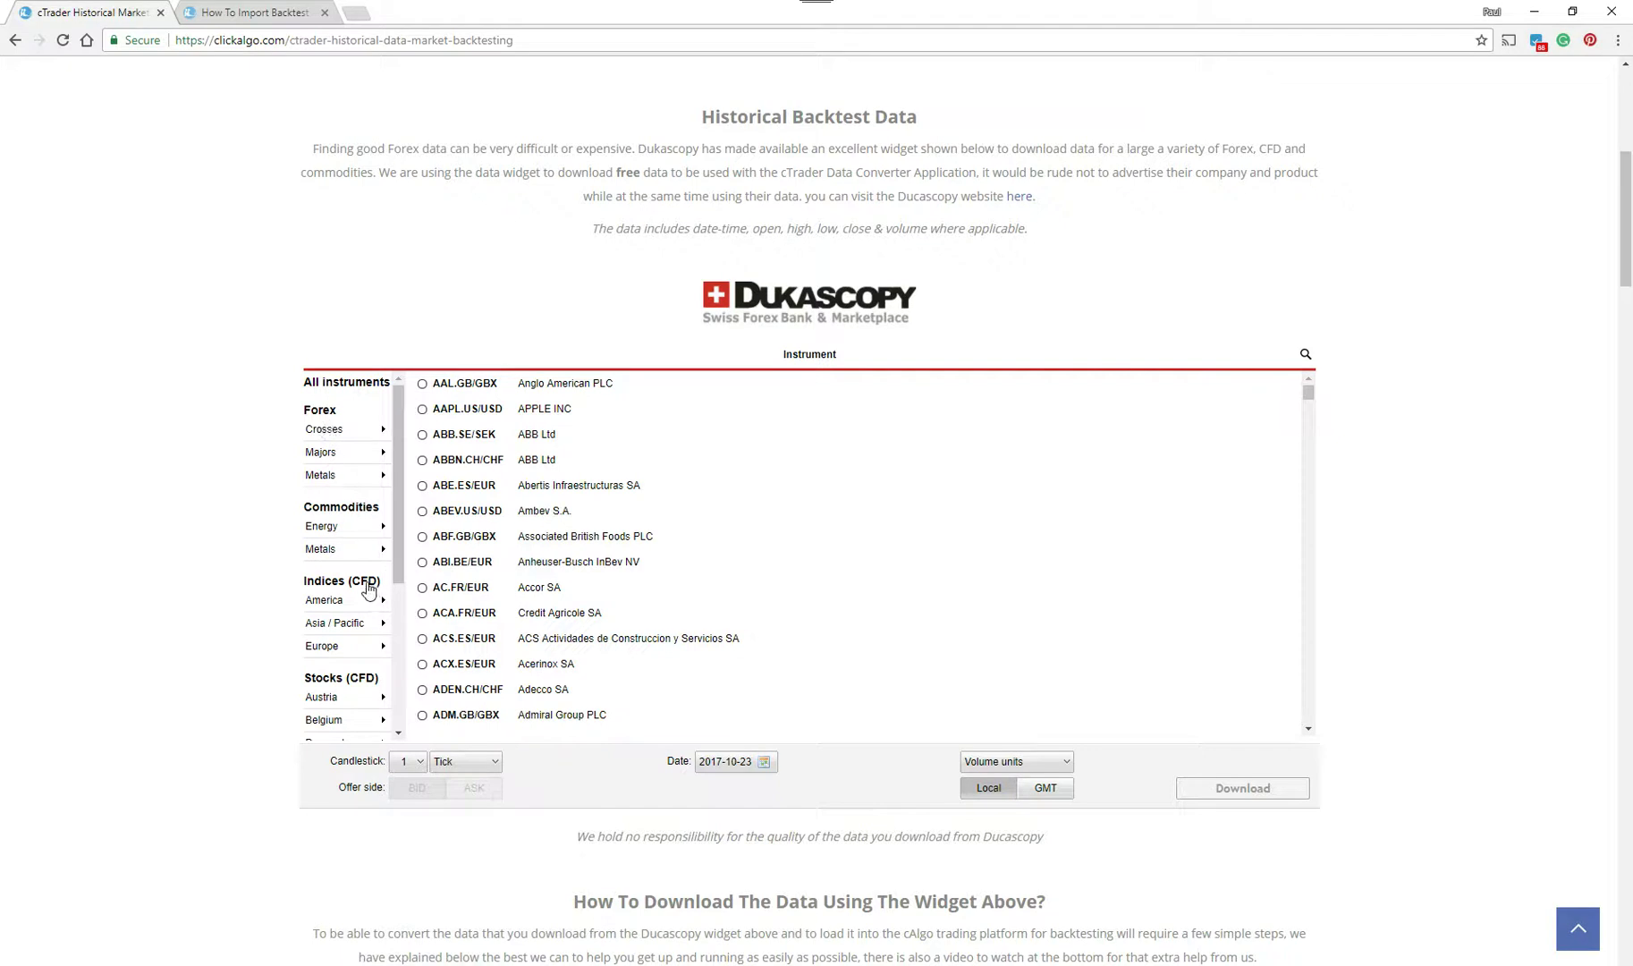
- Close the stray blank window and pick EUR/USD from the Forex Majors list
drag(400, 543, 375, 527)
click(1102, 534)
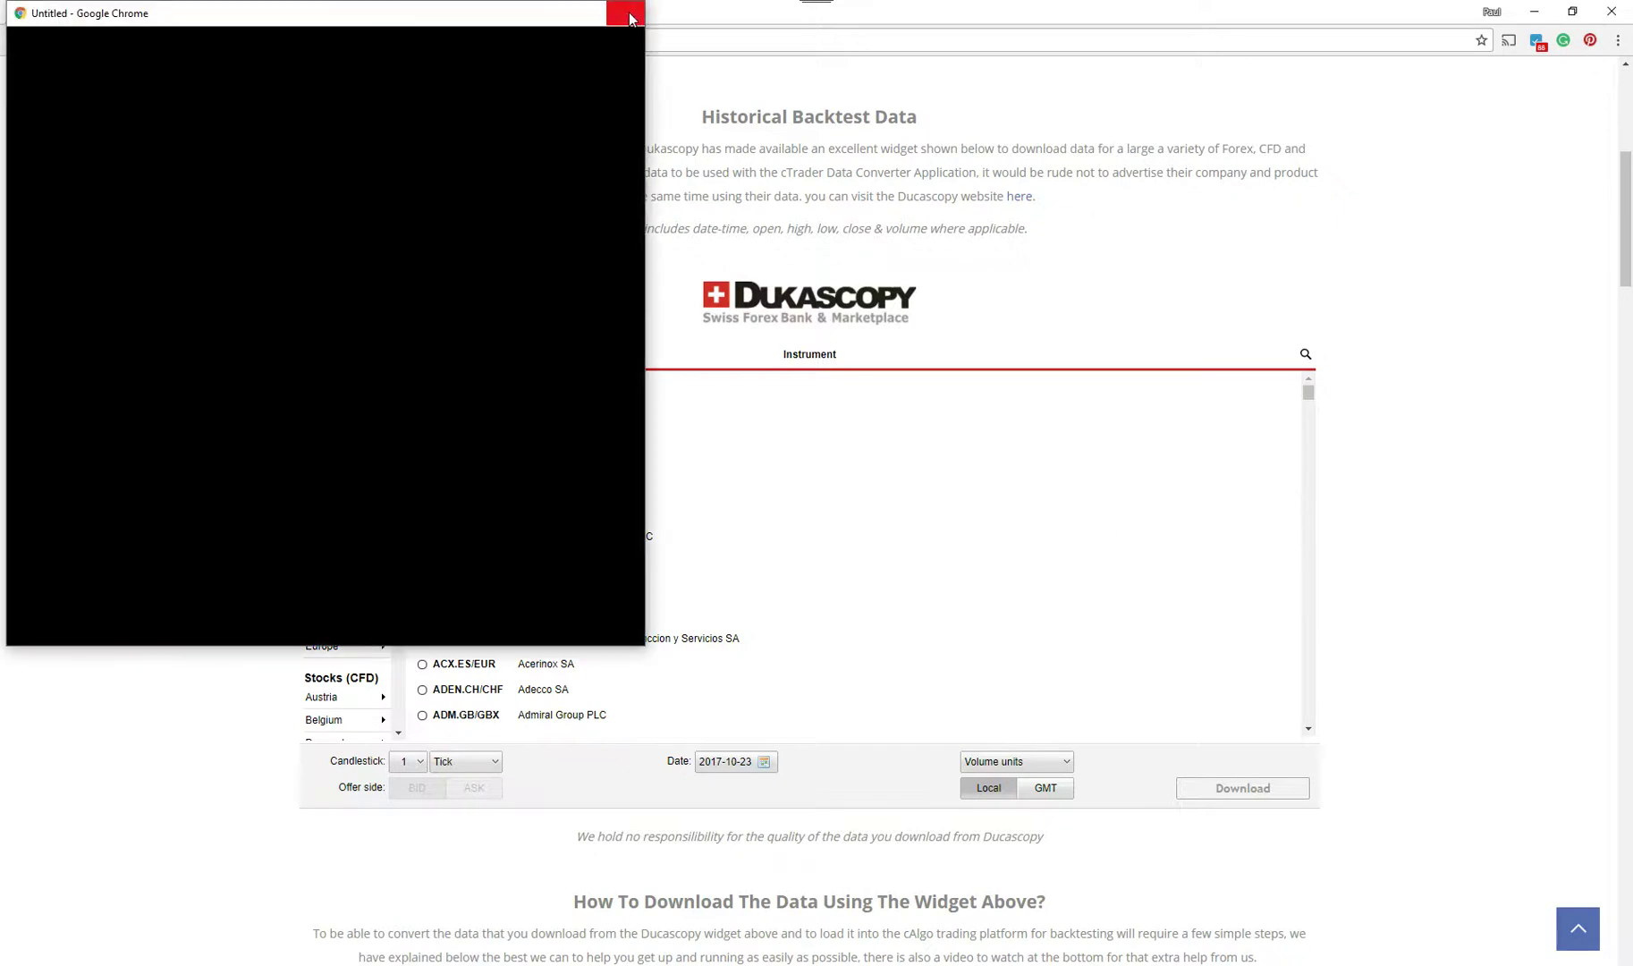
click(630, 18)
scroll(399, 488, down, 1)
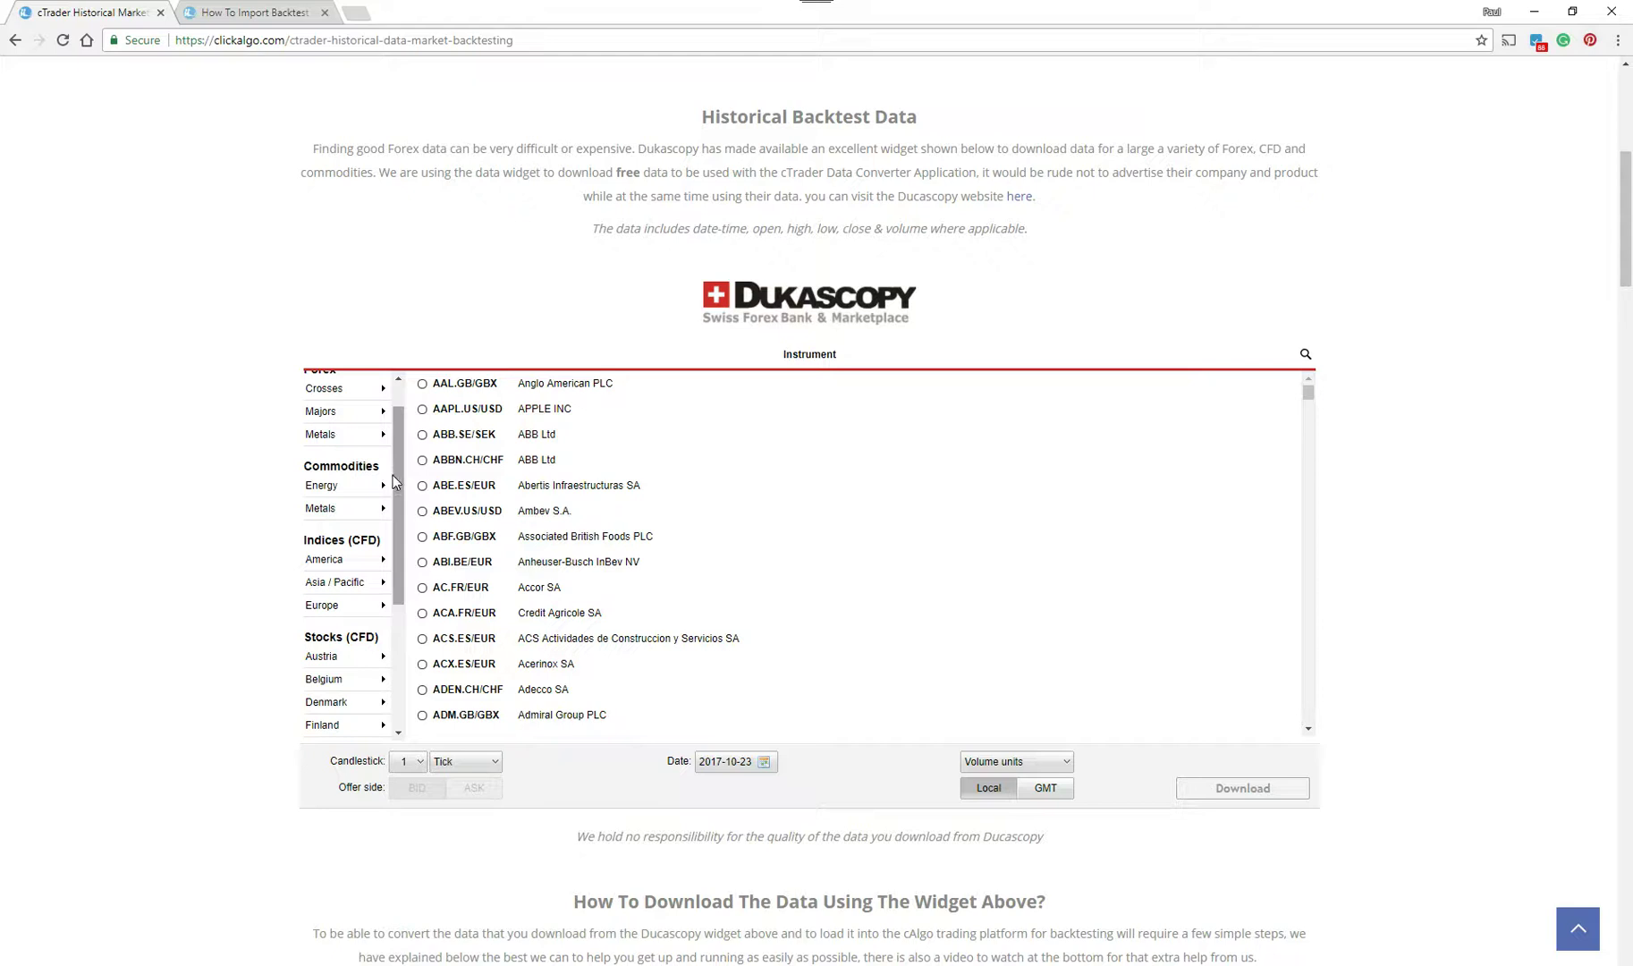
scroll(397, 458, up, 1)
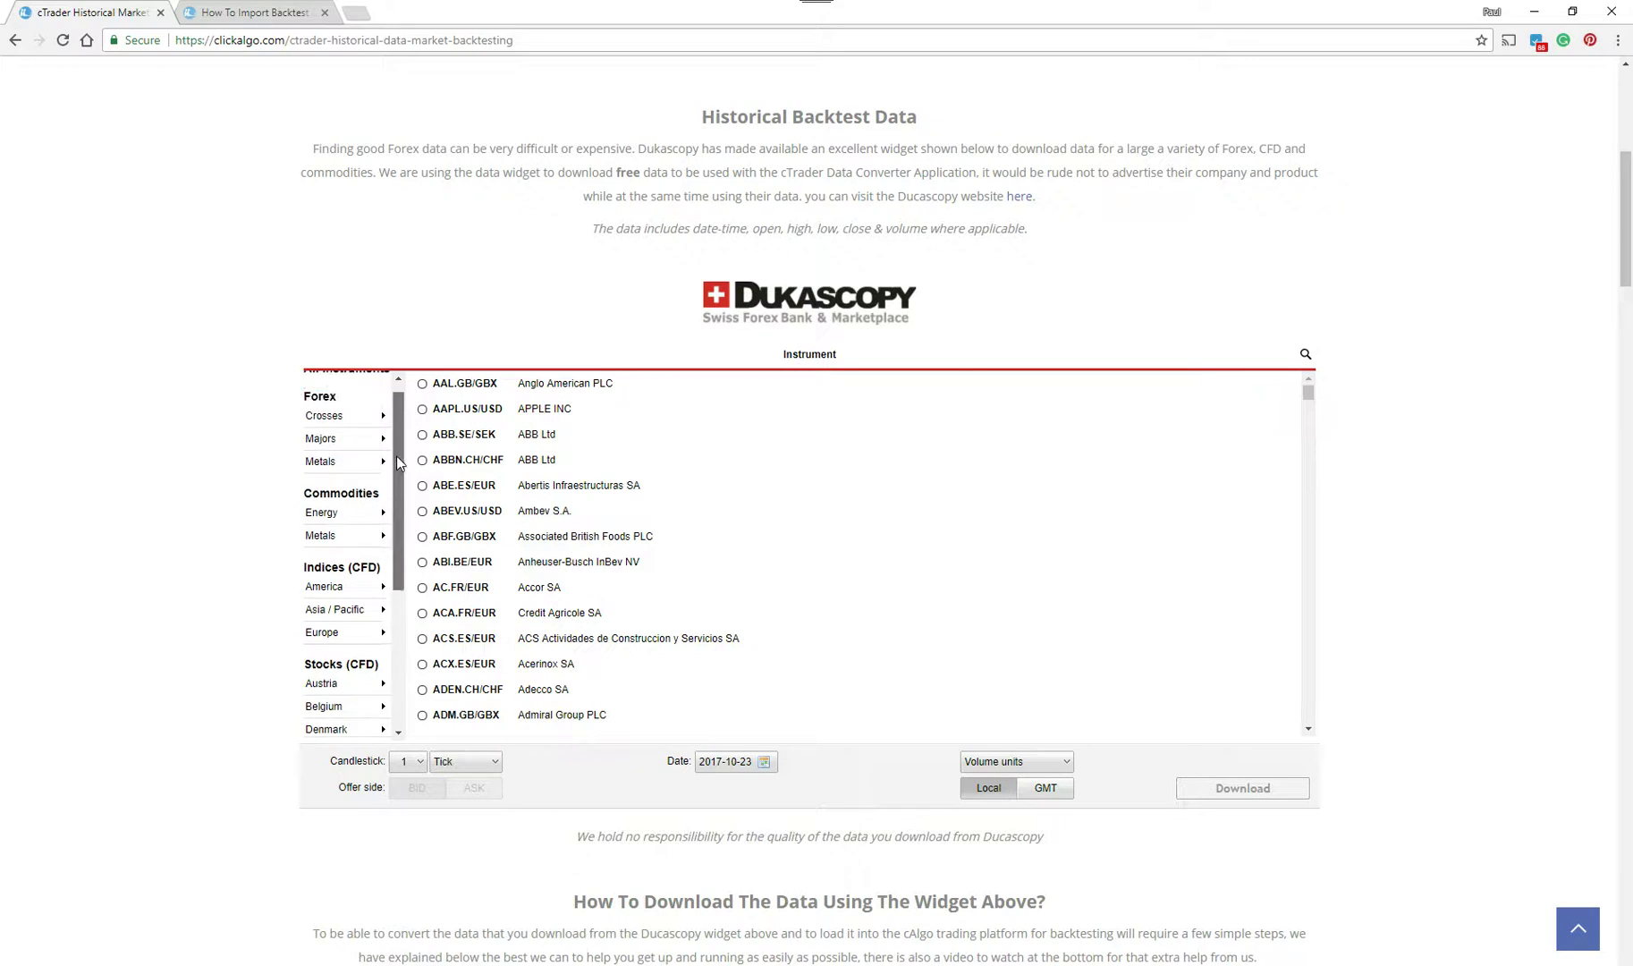
click(331, 442)
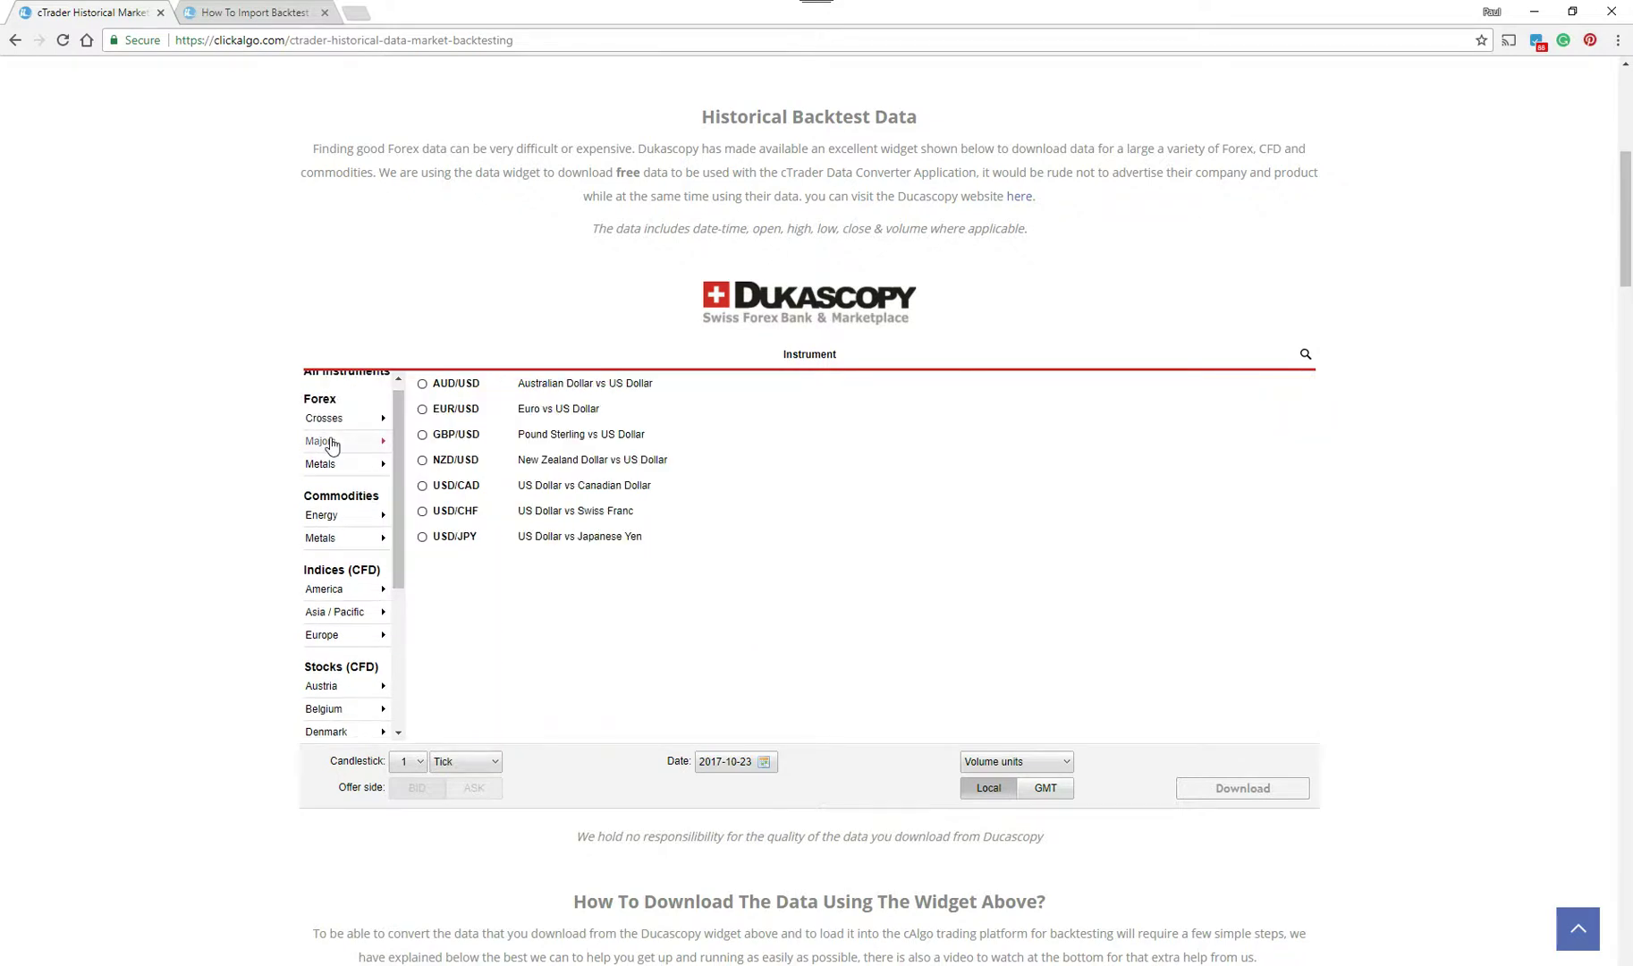
click(421, 408)
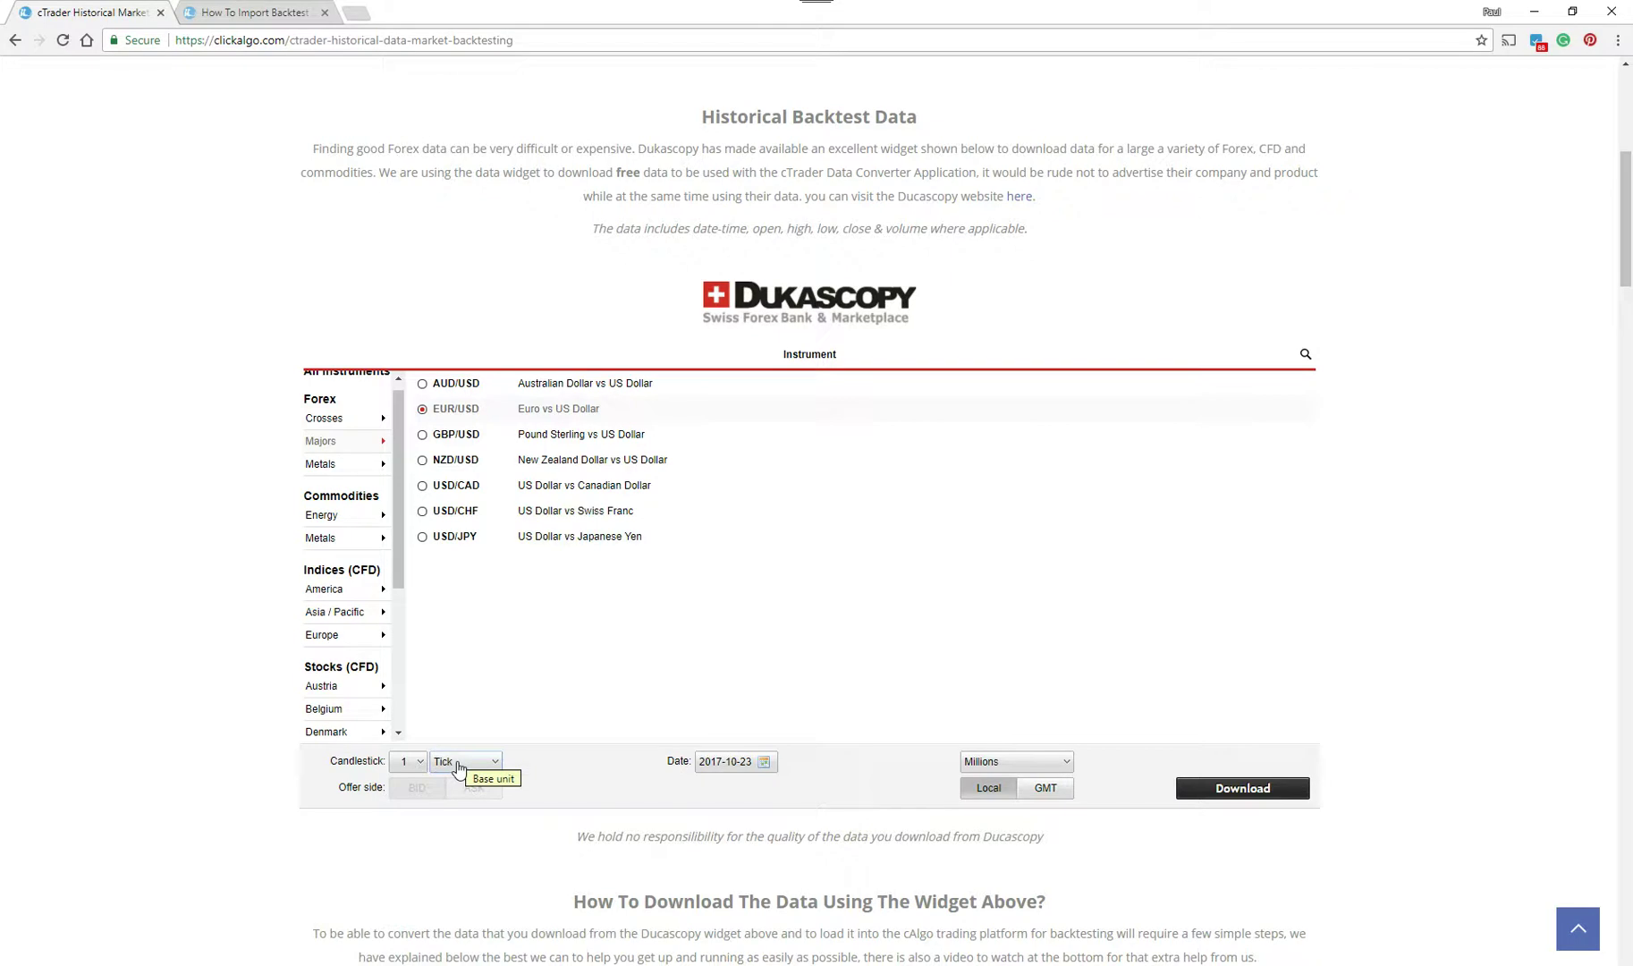
- Set 1 Minute candles and a start date of 2016-01-01
click(461, 762)
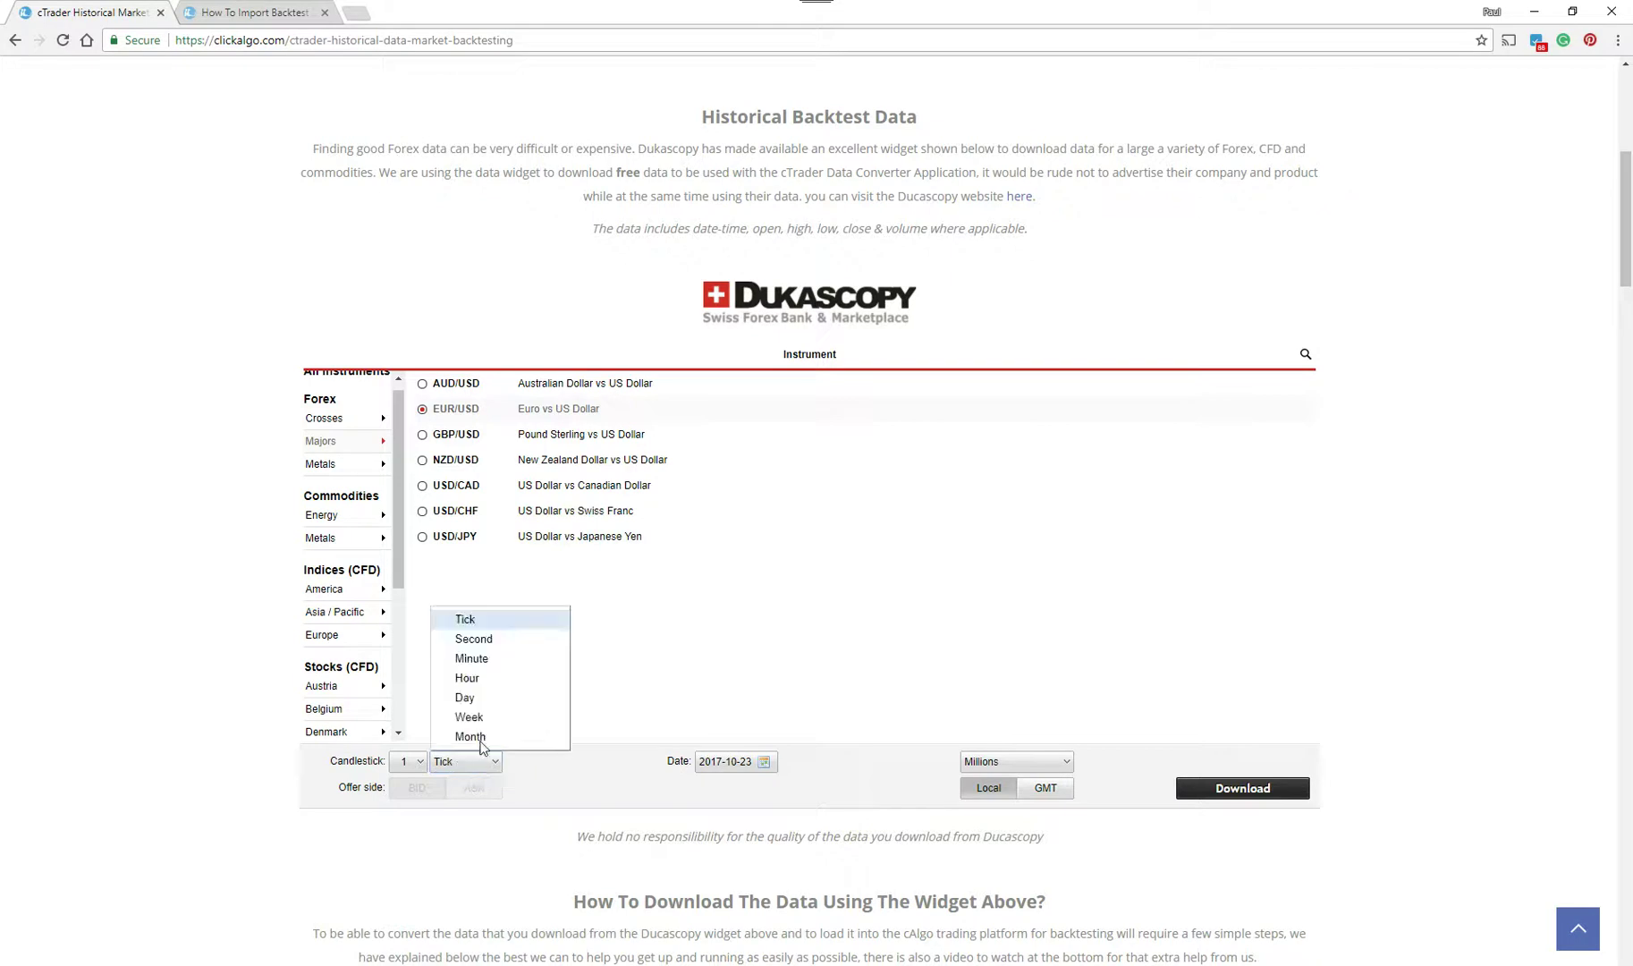
click(490, 659)
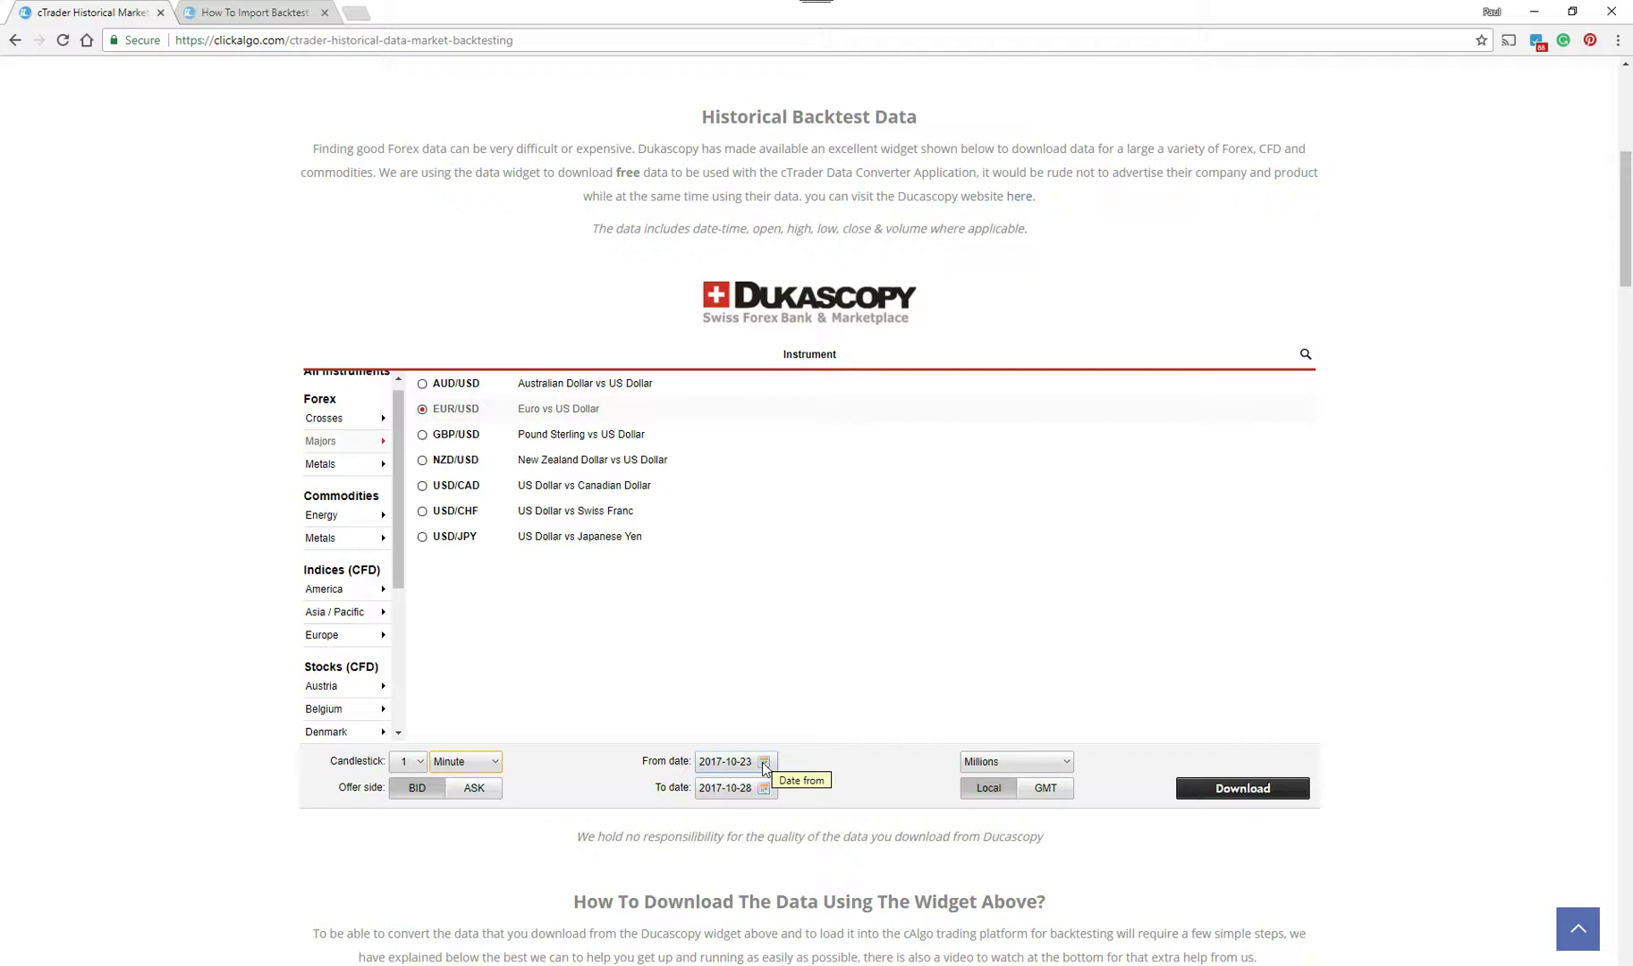
click(764, 762)
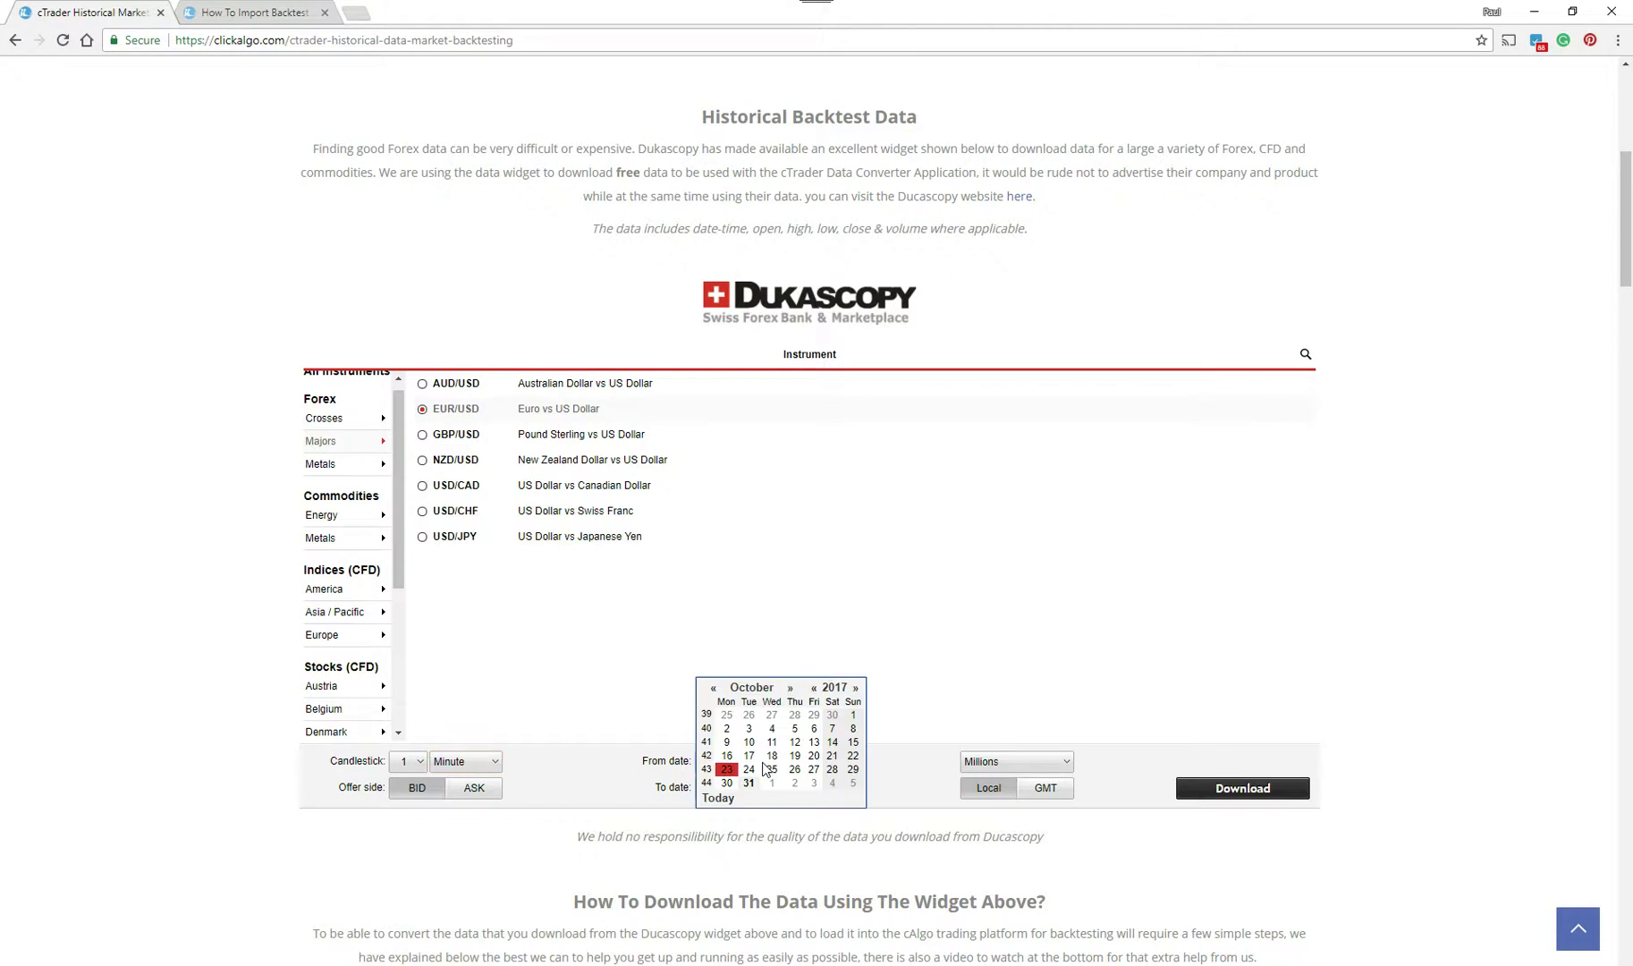
click(717, 694)
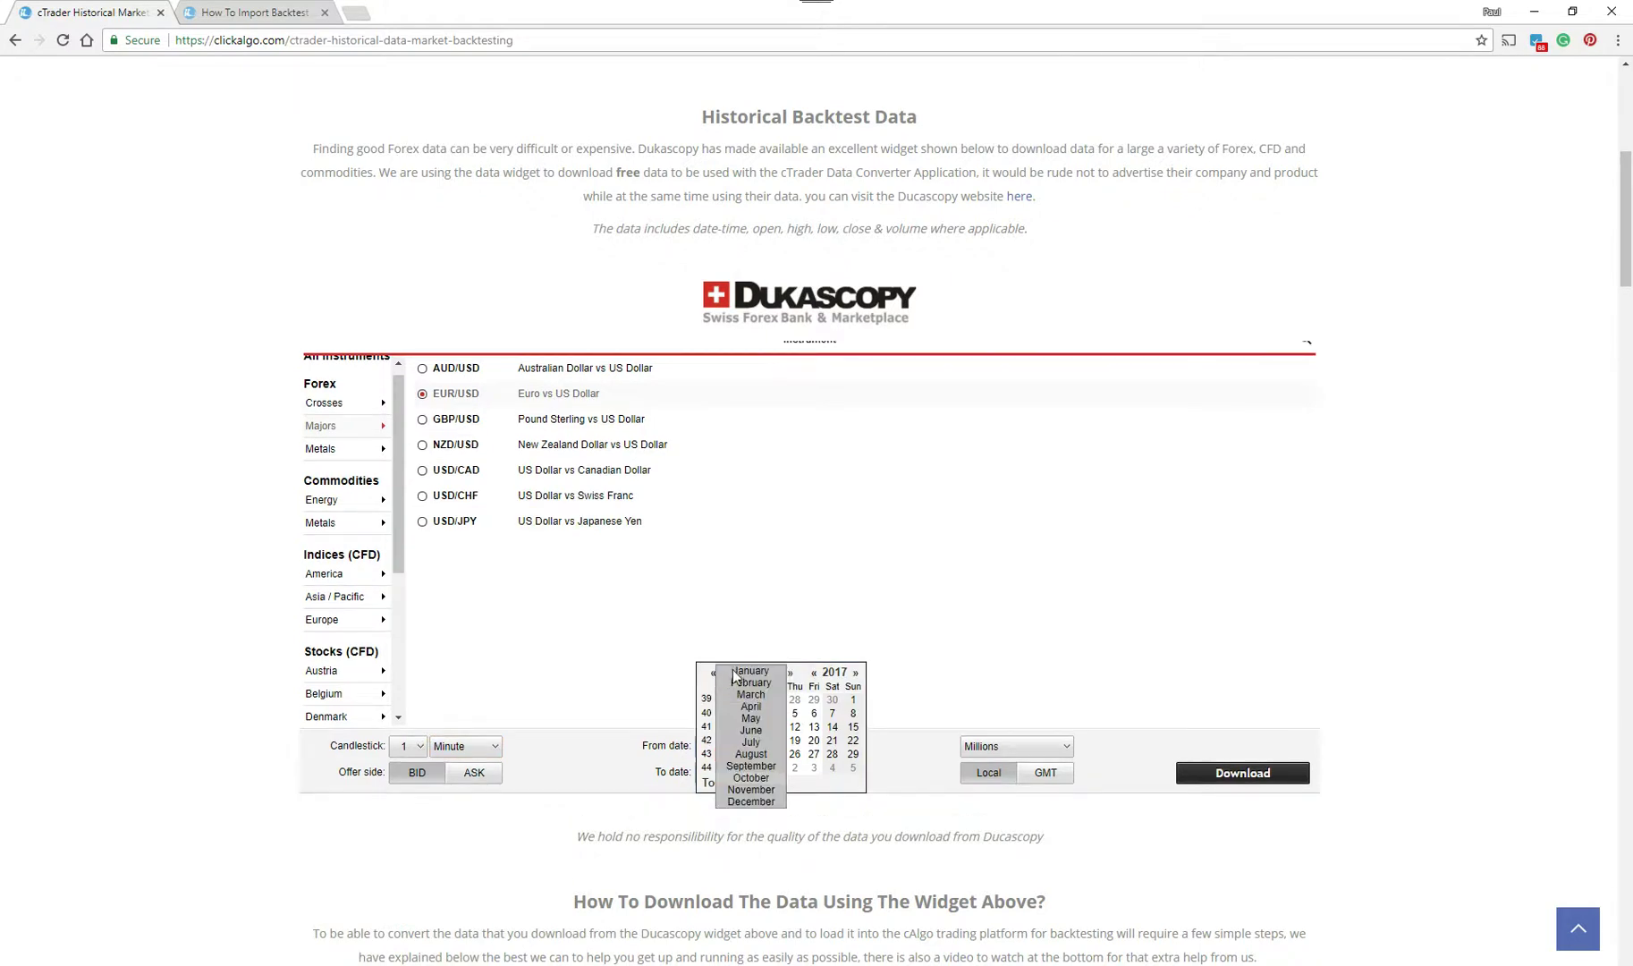
click(739, 673)
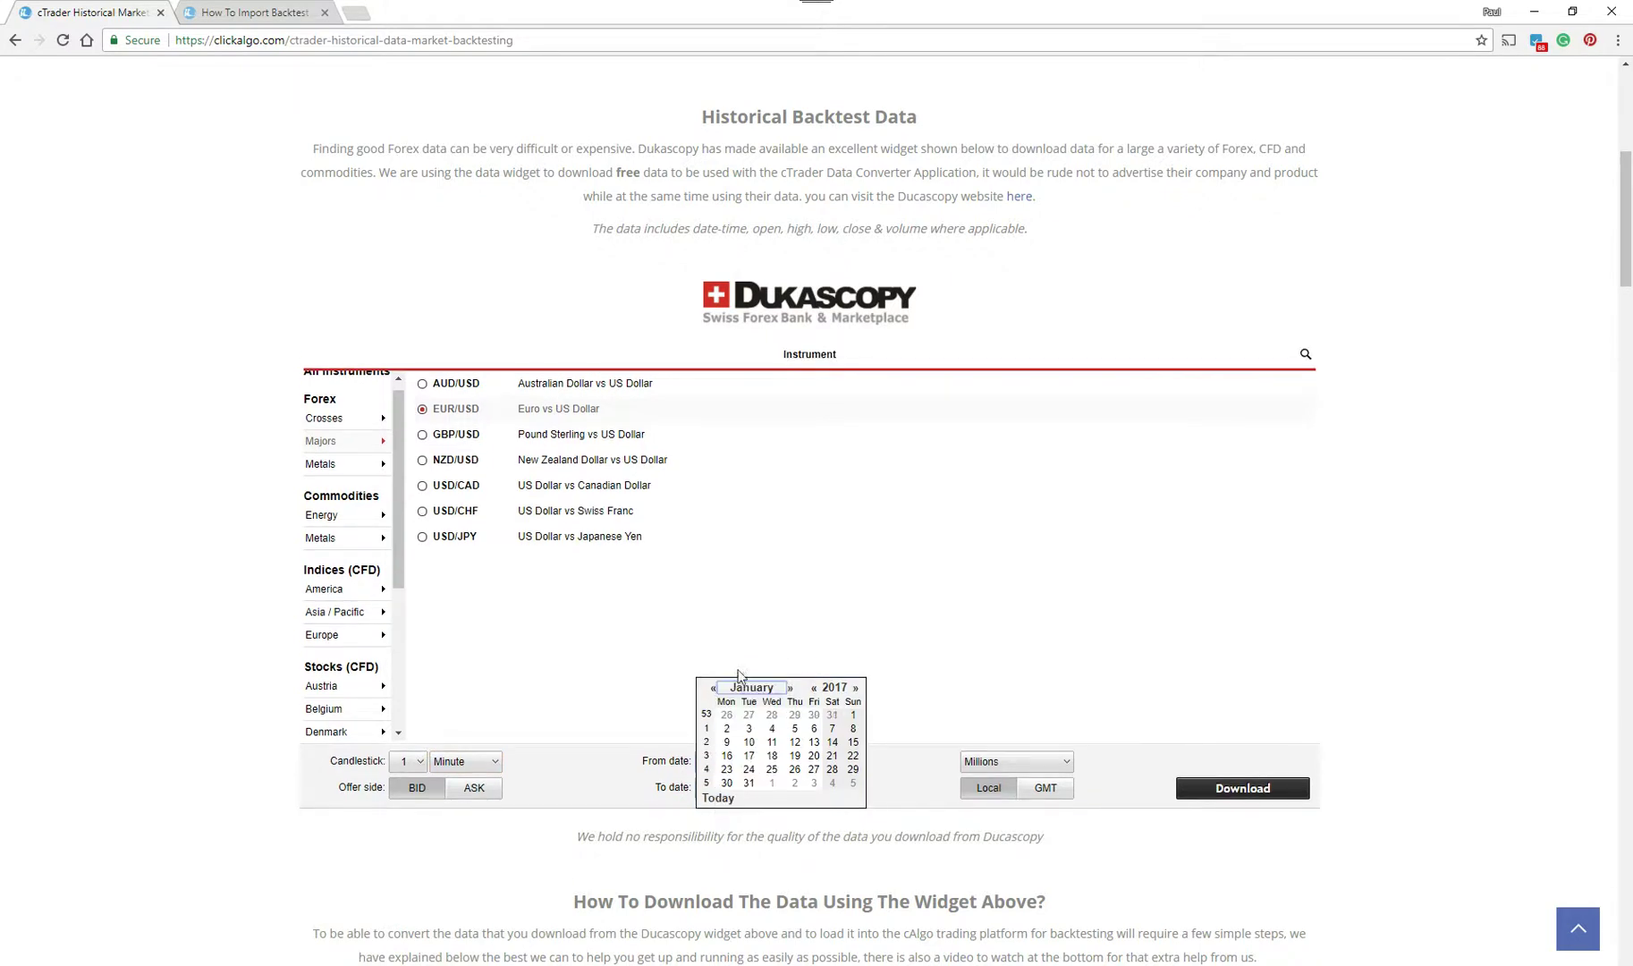
click(813, 687)
click(815, 716)
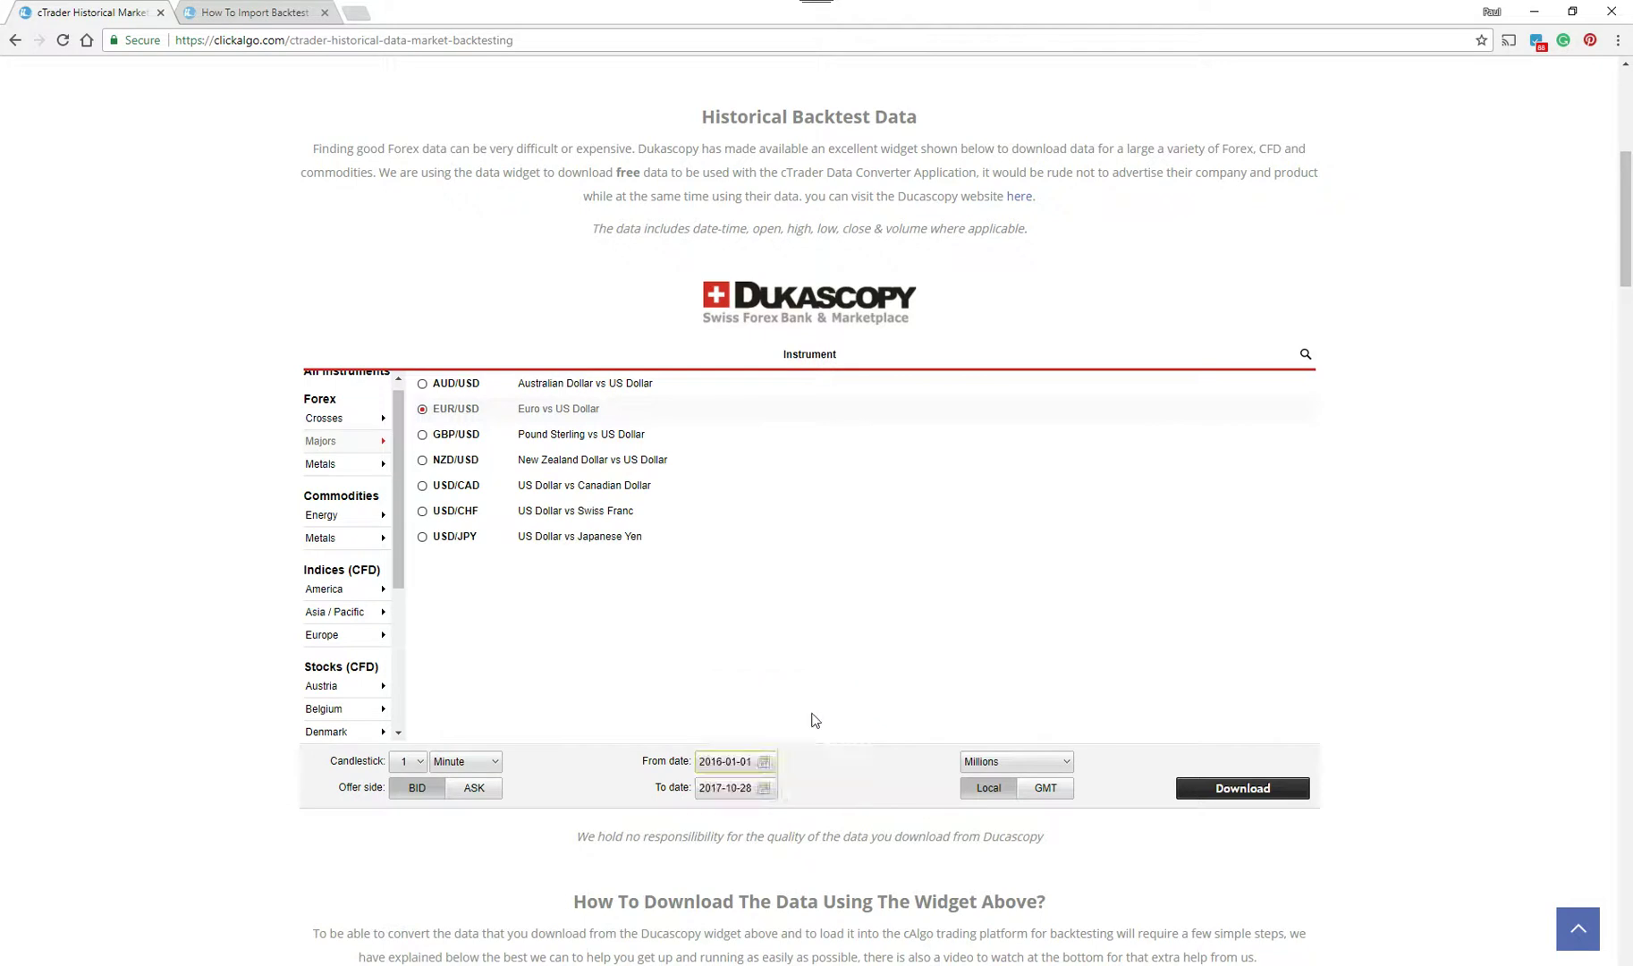
- Step the end-date calendar back to February 2016 and set the end date to 2016-02-01
click(765, 788)
click(713, 688)
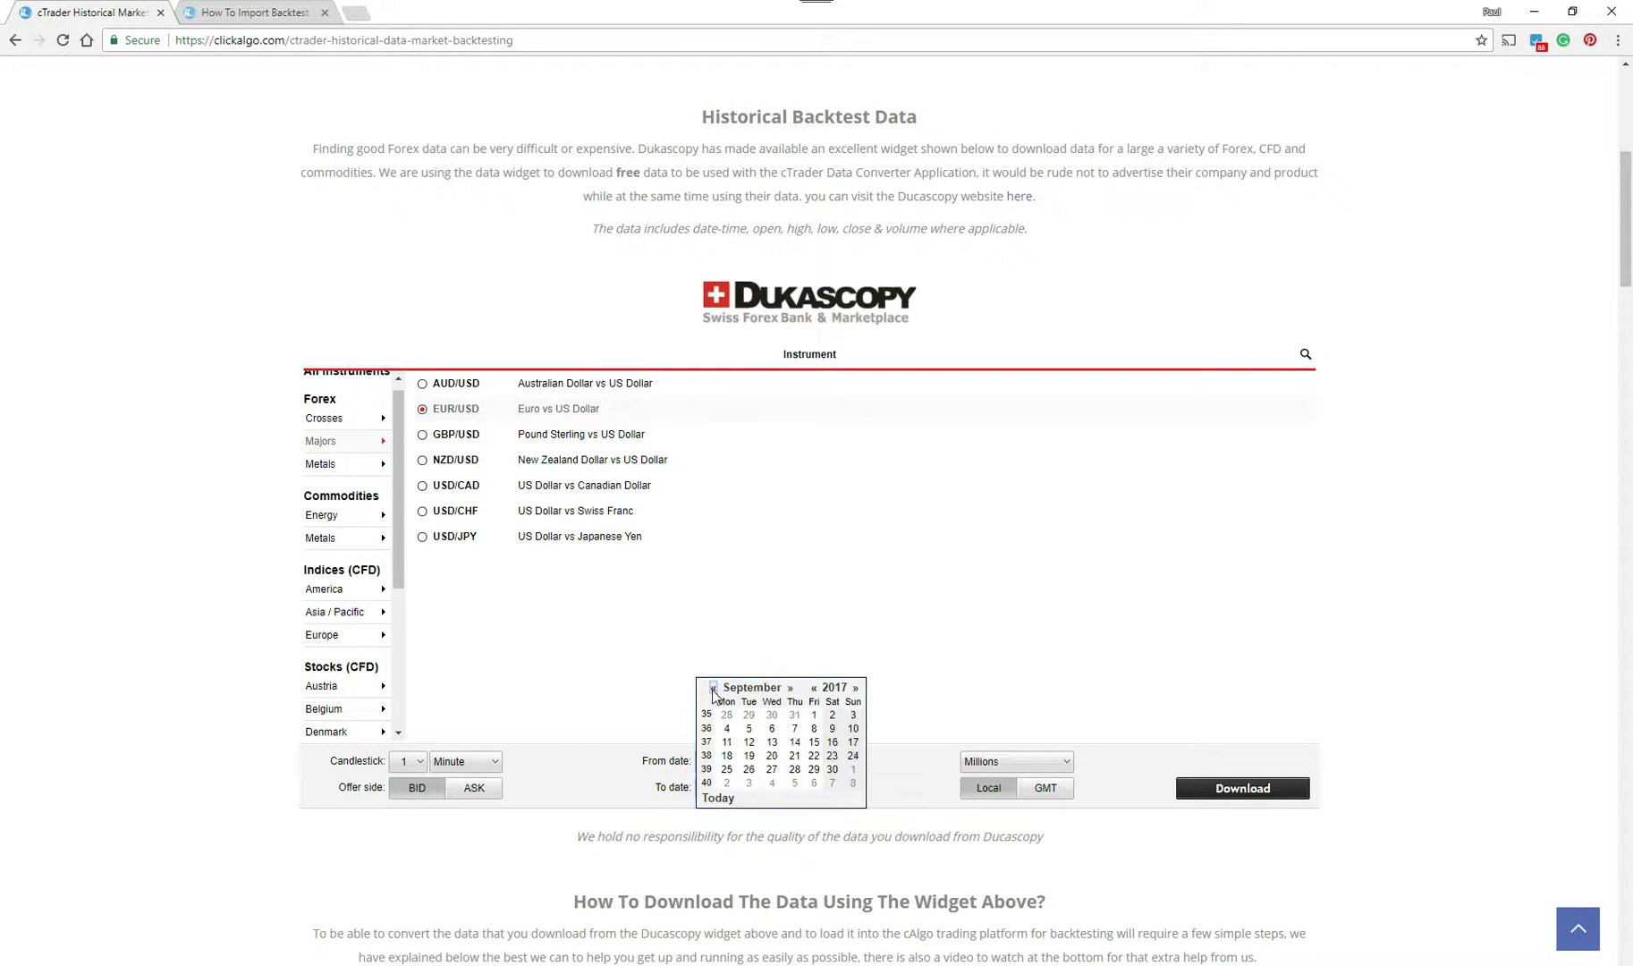
click(713, 687)
click(712, 687)
click(713, 687)
click(712, 687)
click(712, 687)
click(713, 687)
click(712, 688)
click(712, 687)
click(713, 687)
click(712, 688)
click(712, 688)
click(712, 687)
click(713, 687)
click(713, 688)
click(712, 688)
click(712, 688)
click(713, 688)
click(712, 688)
click(712, 687)
click(729, 716)
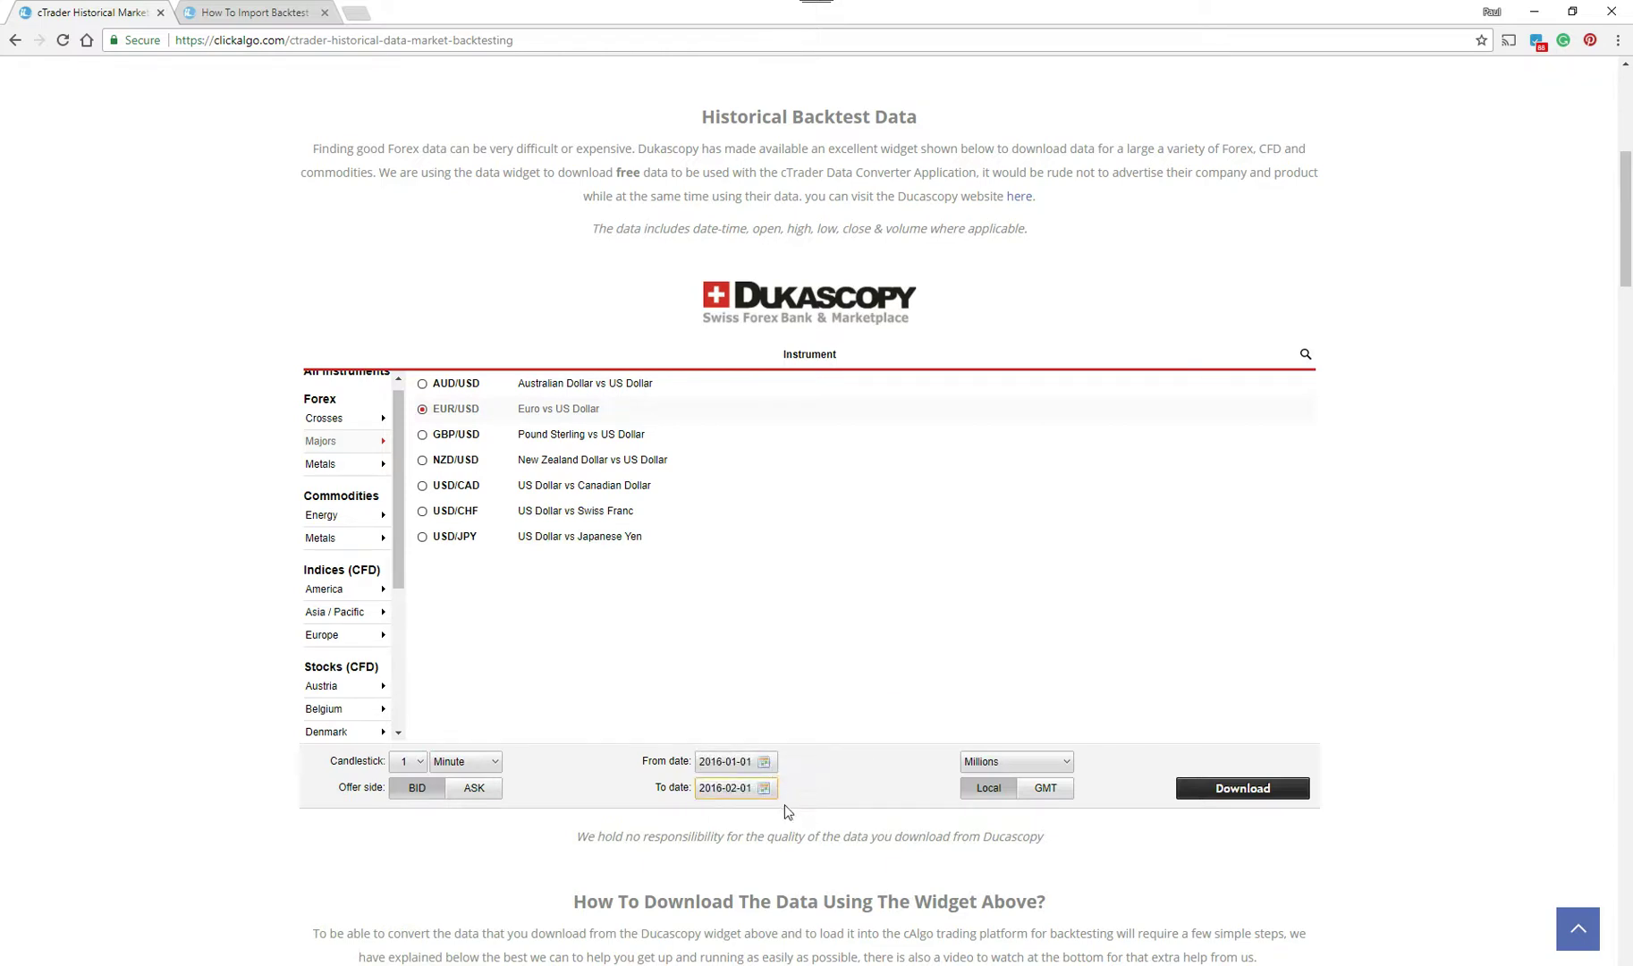
- Keep volume in Millions, switch to GMT time, and start the download
click(1010, 763)
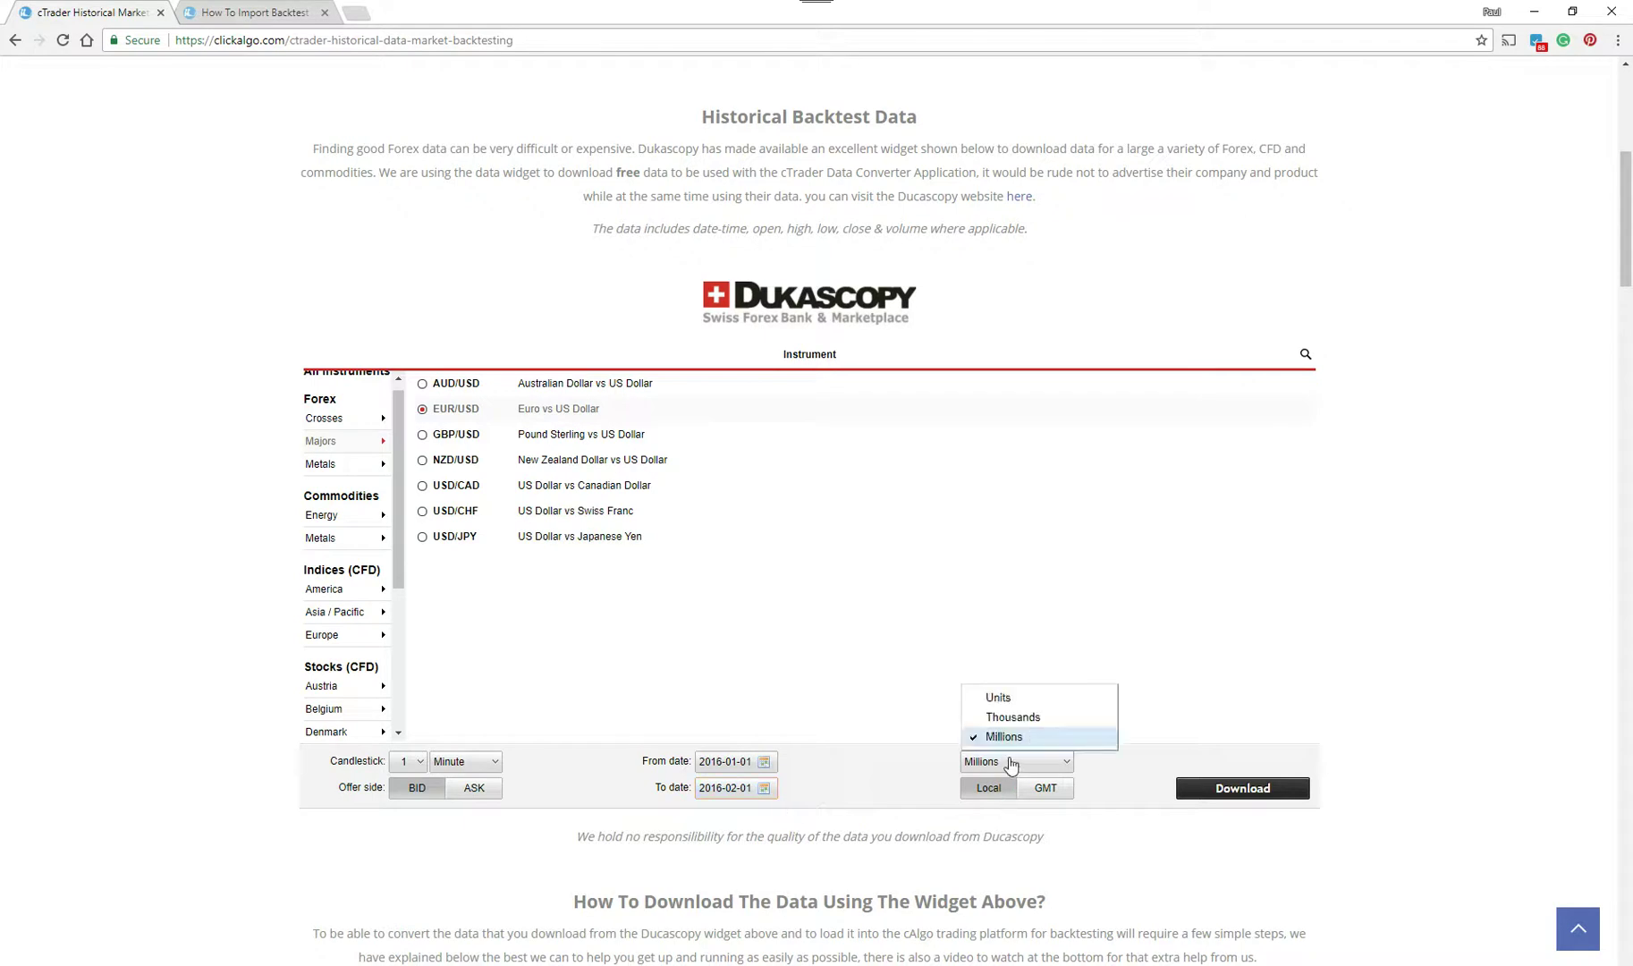
click(1011, 737)
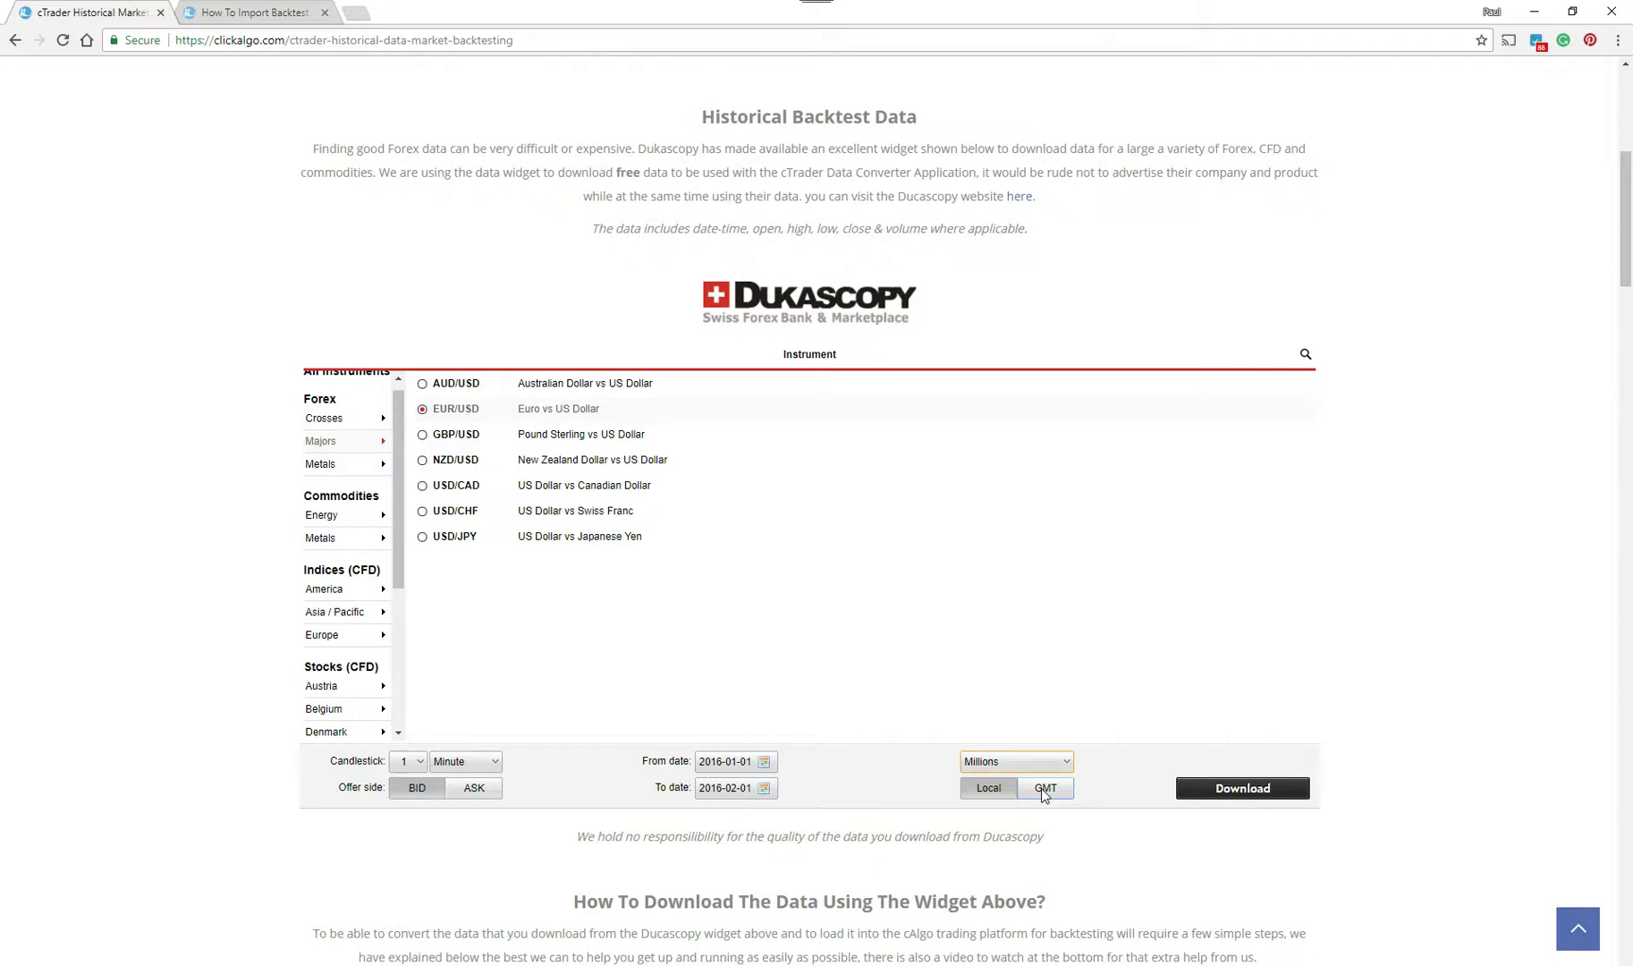
click(1044, 790)
click(1220, 788)
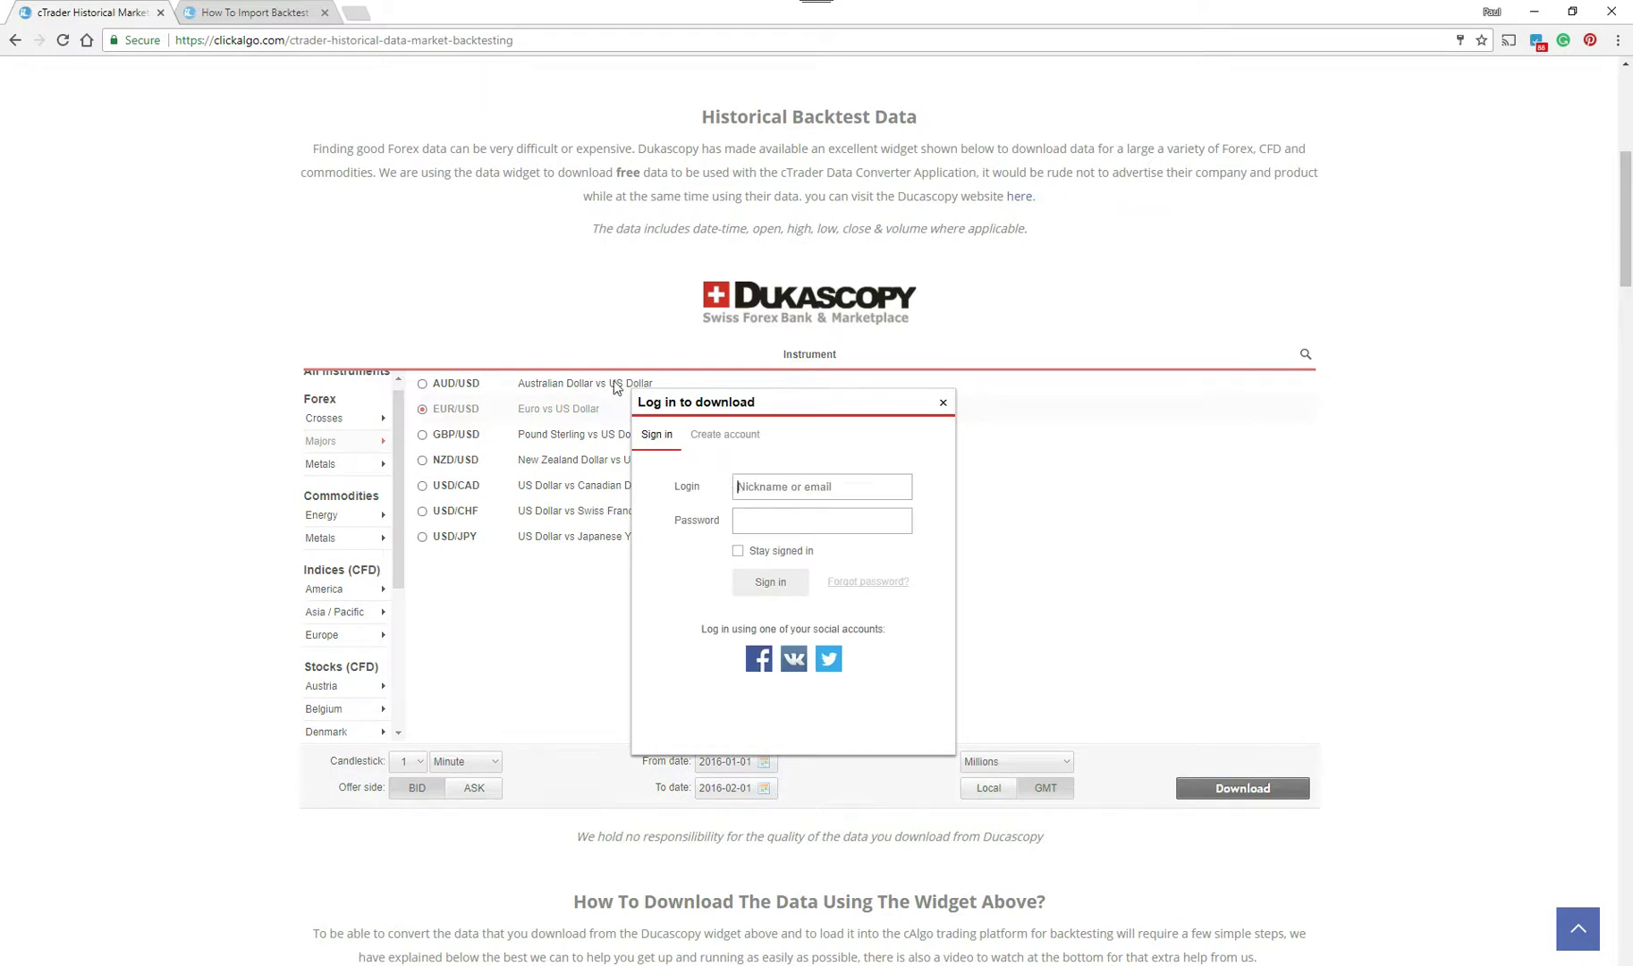
- Enter the account e-mail and password in the Dukascopy sign-in form and submit
click(712, 436)
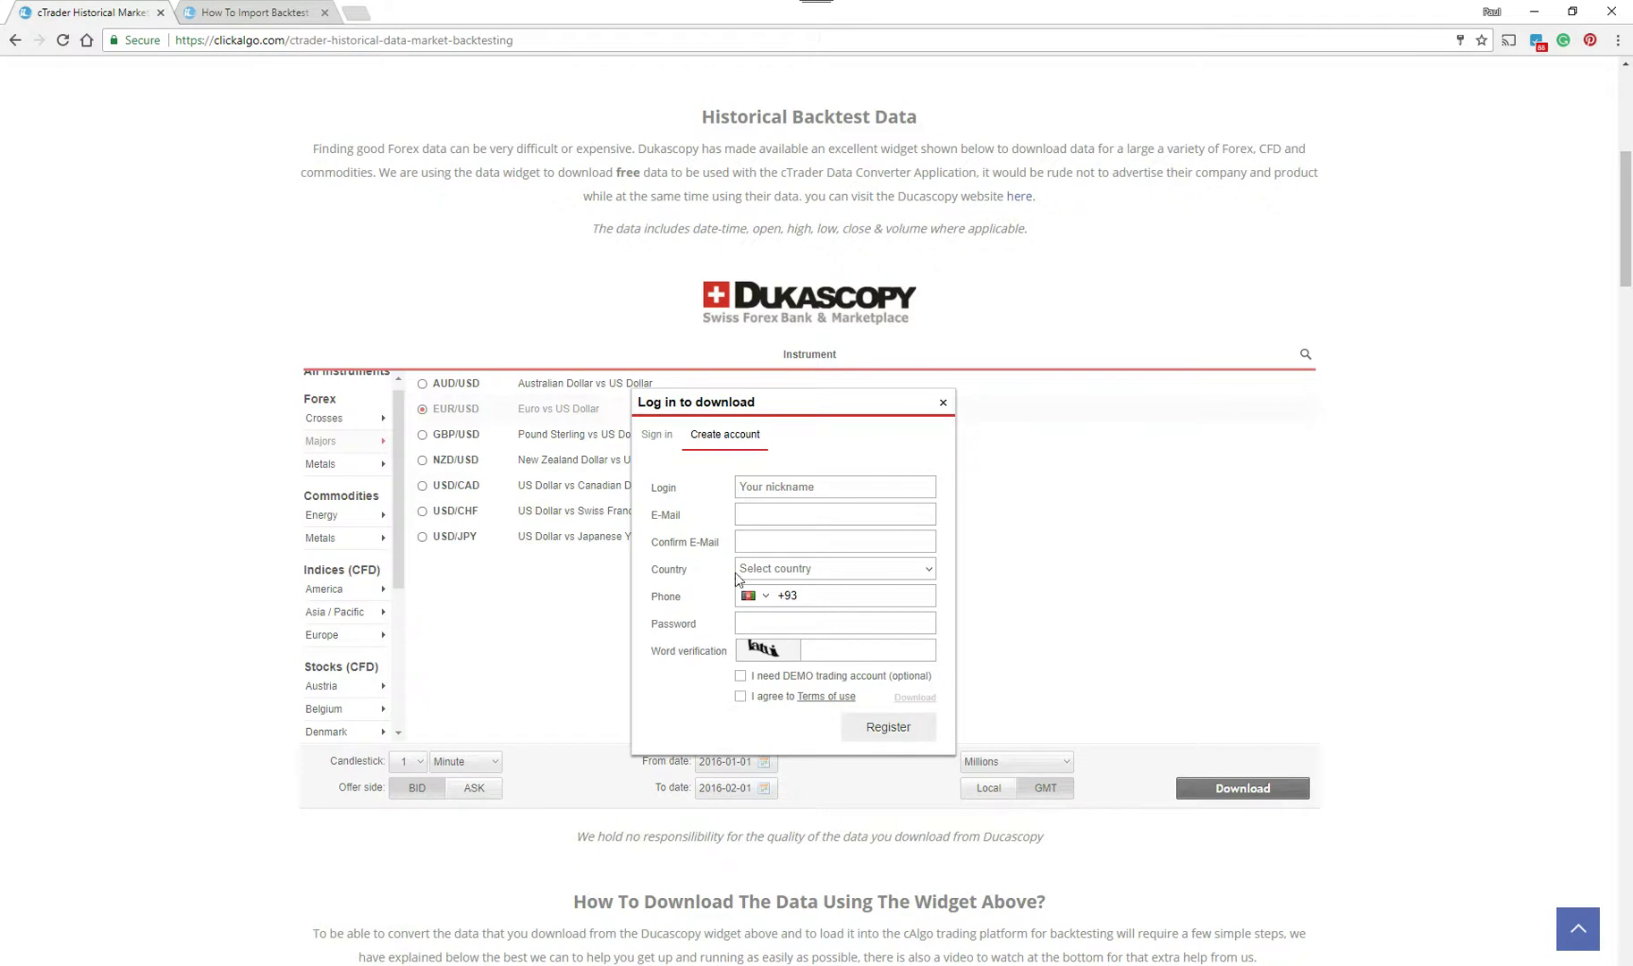
click(662, 438)
click(789, 489)
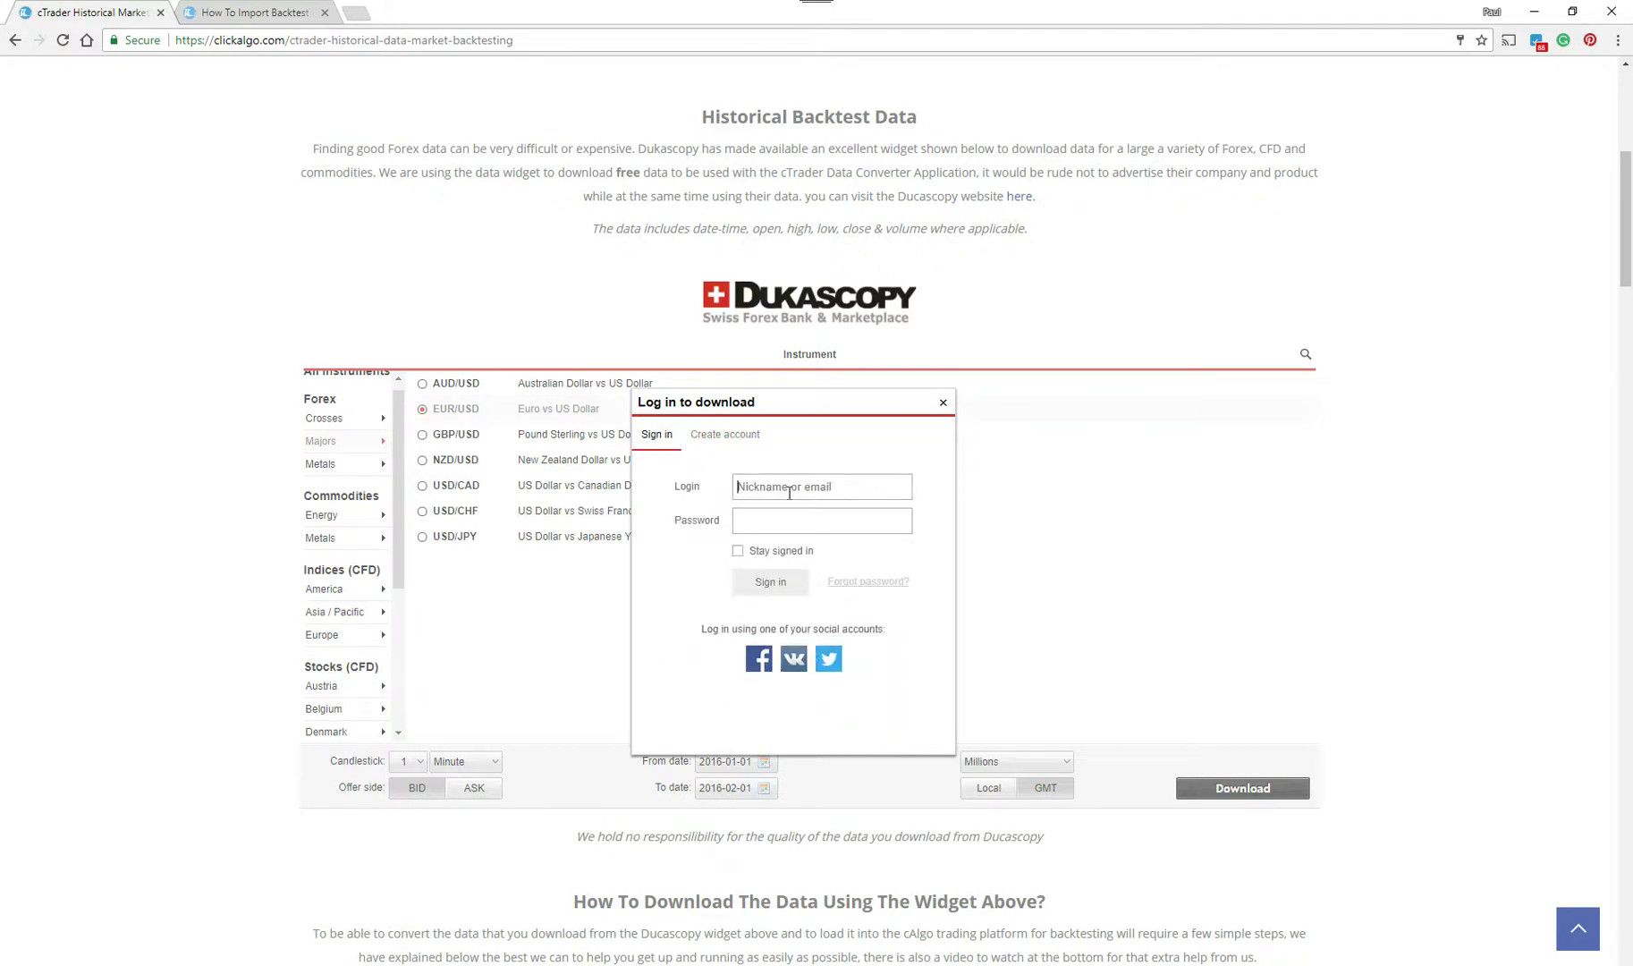
key(Tab)
text(******)
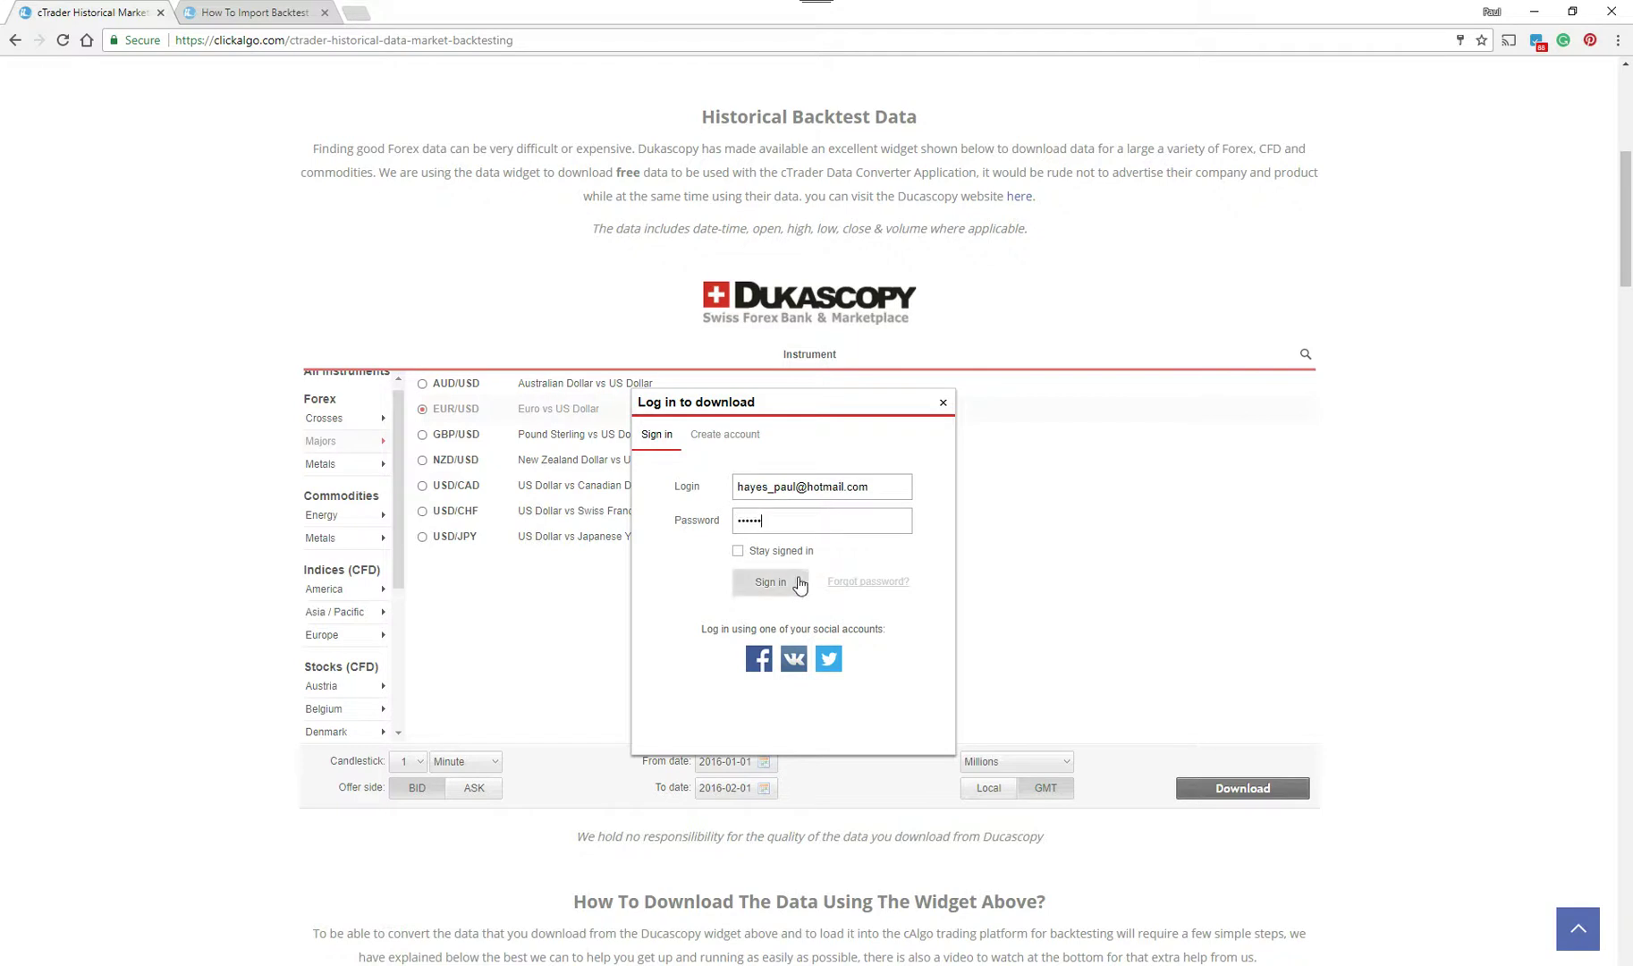
click(785, 583)
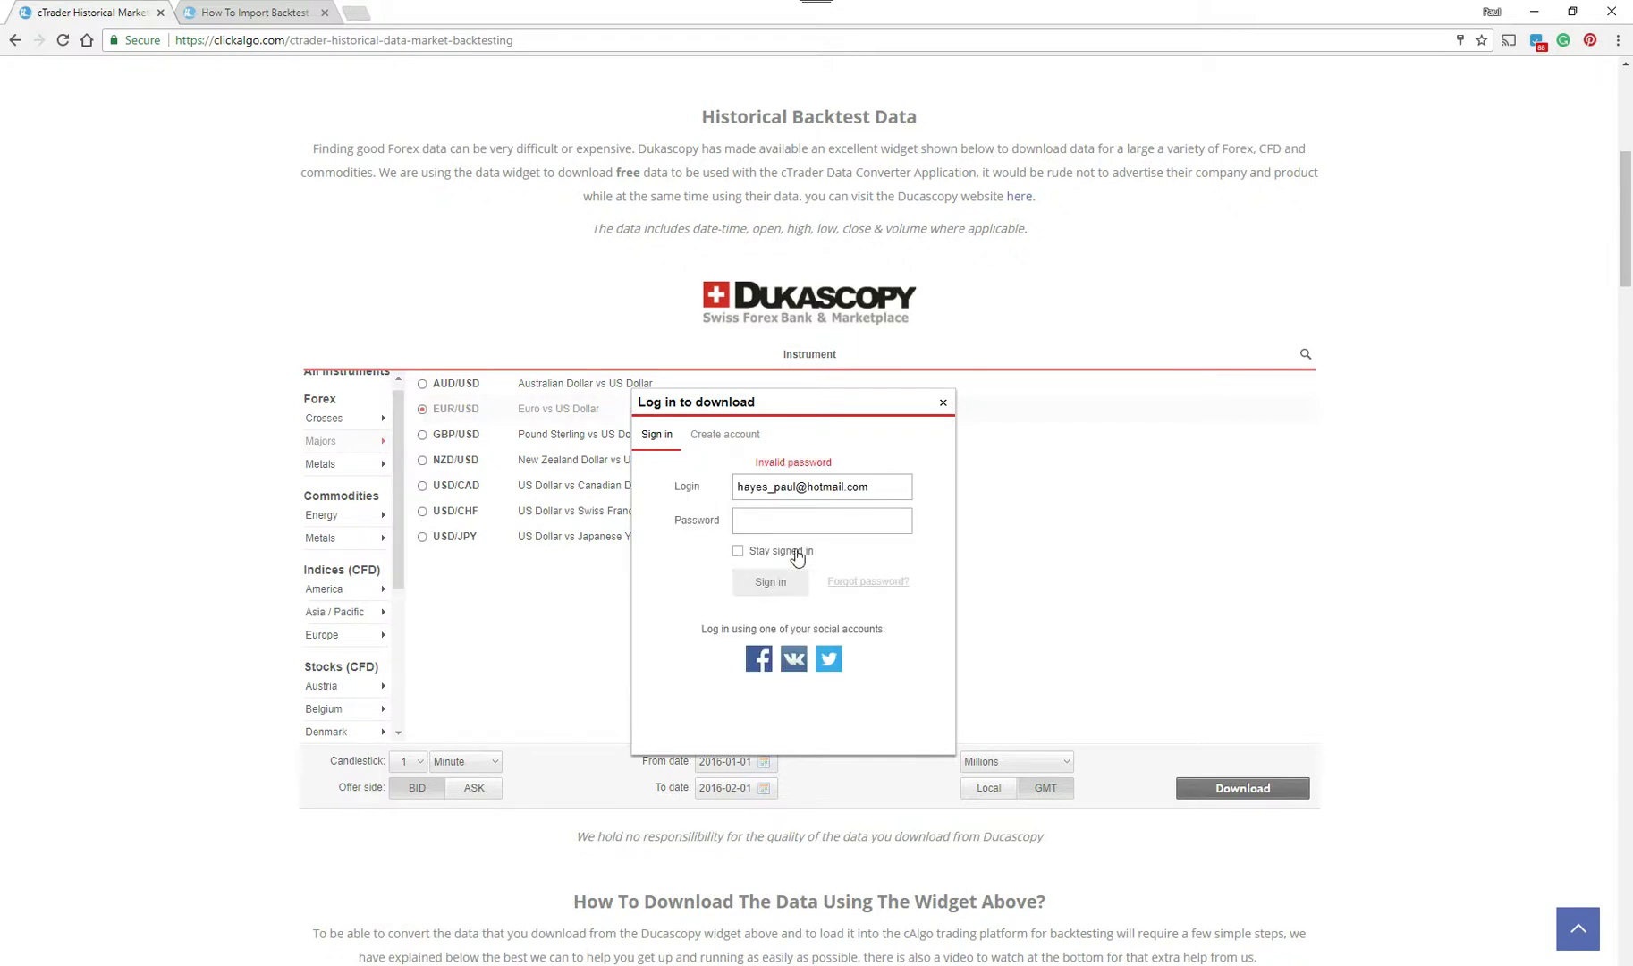
- Retype the password after the sign-in error and submit again
click(804, 531)
text(*********)
click(796, 587)
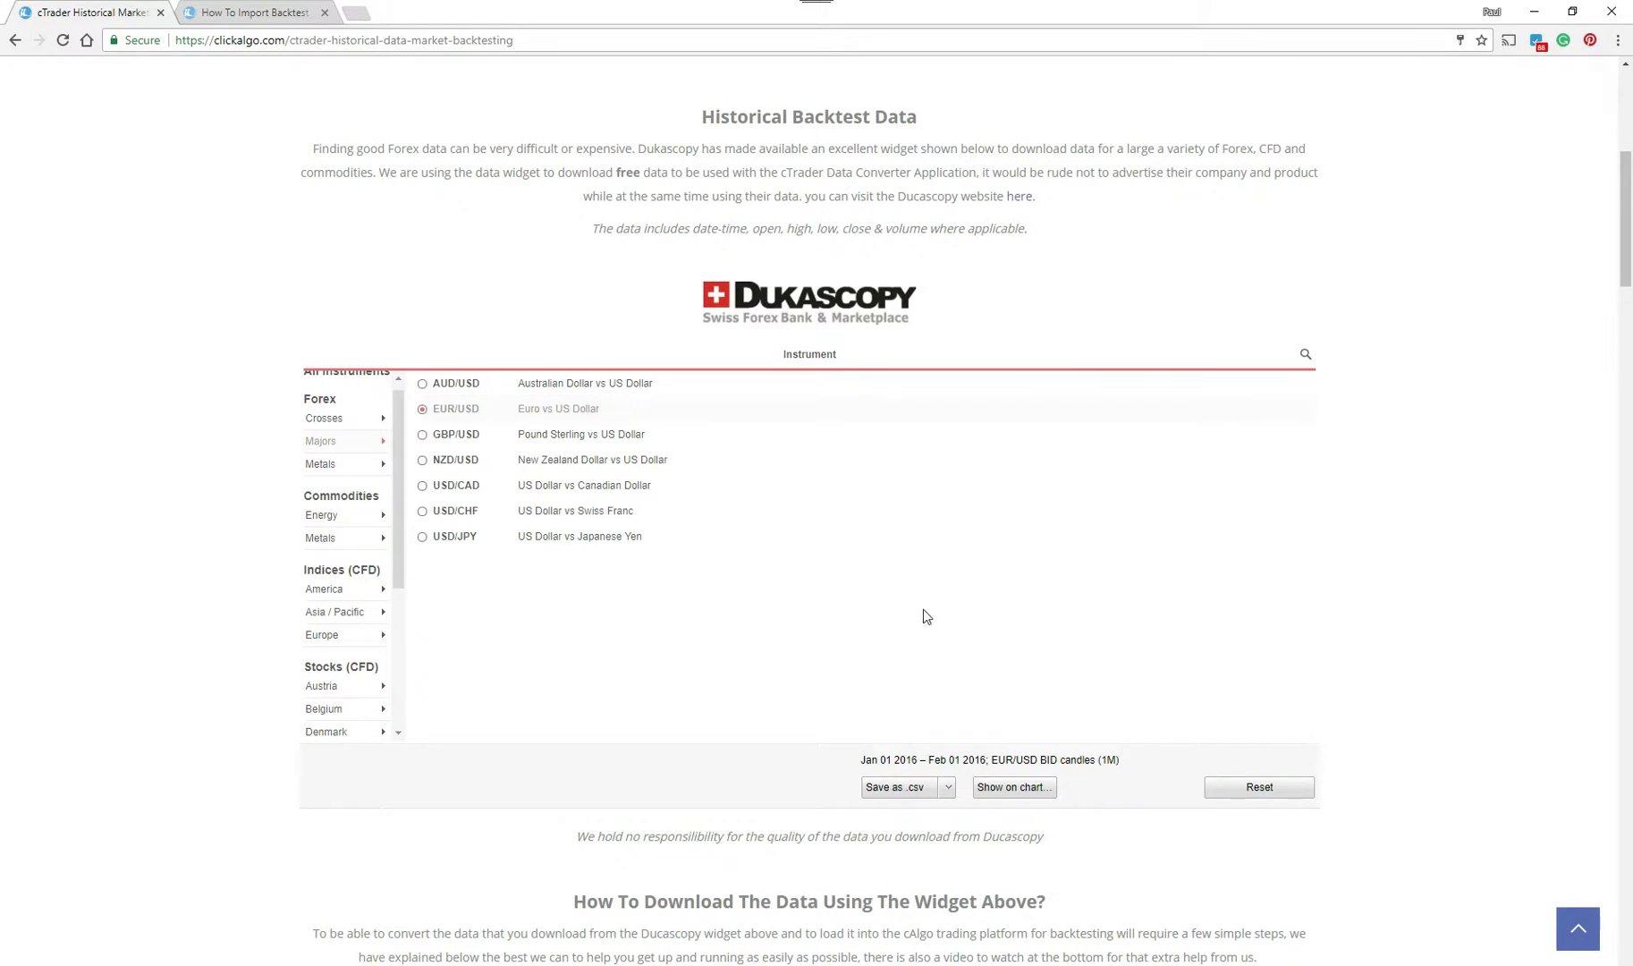
- Keep .csv as the file format and save the EUR/USD candle data as CSV
click(948, 790)
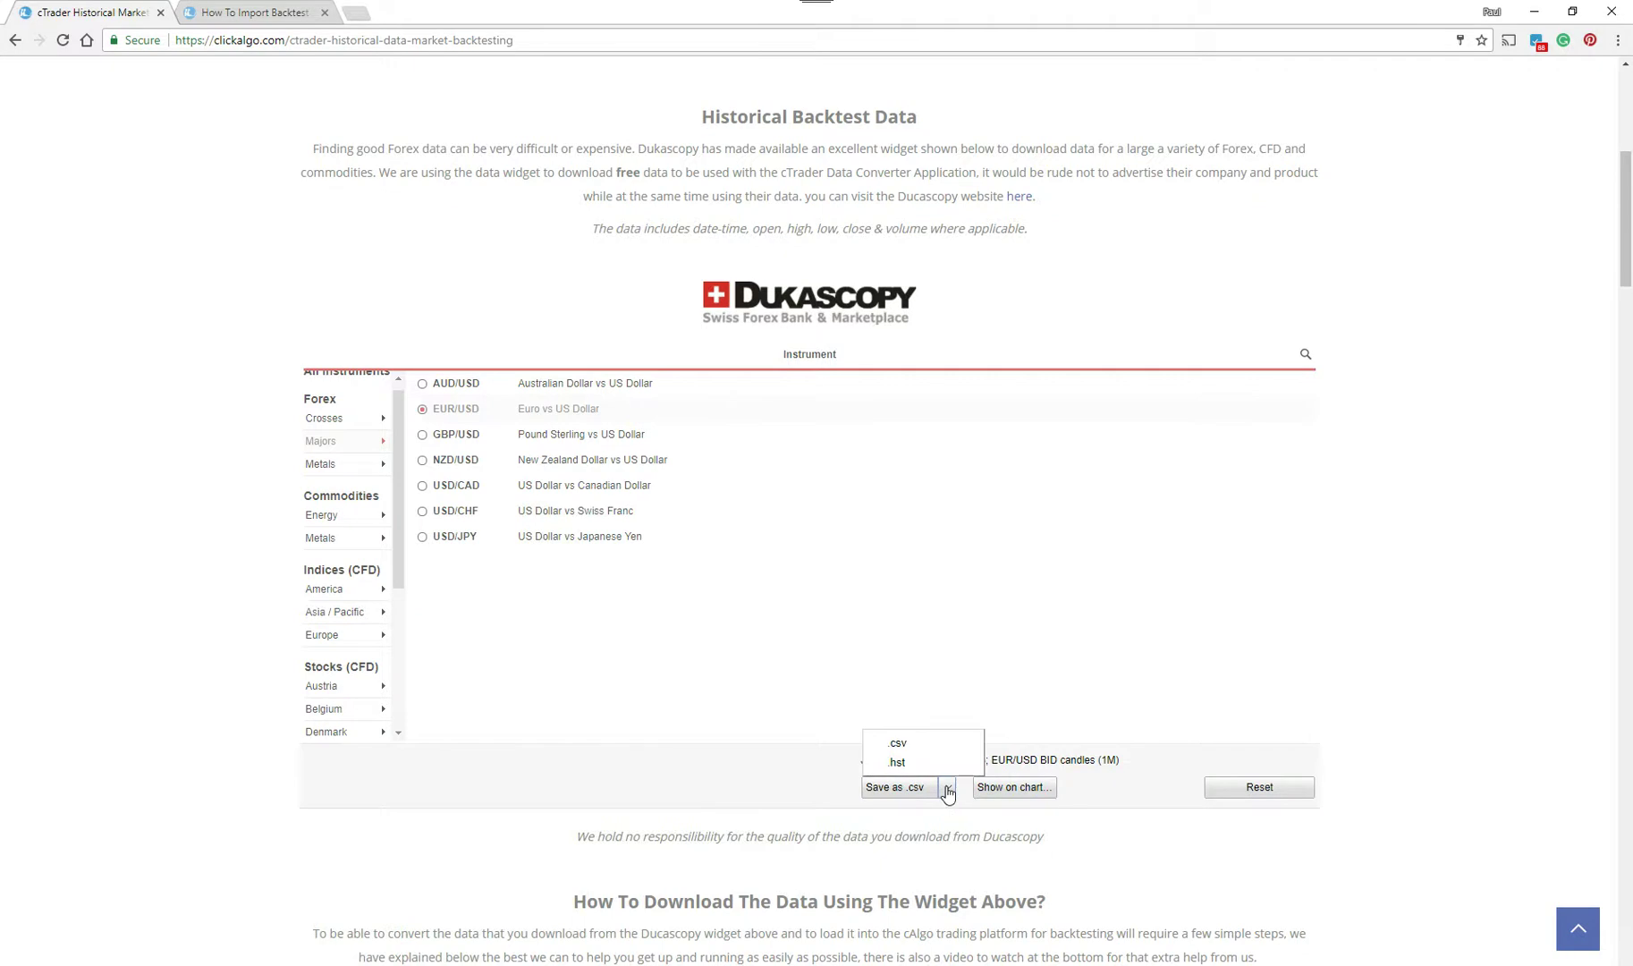
click(948, 791)
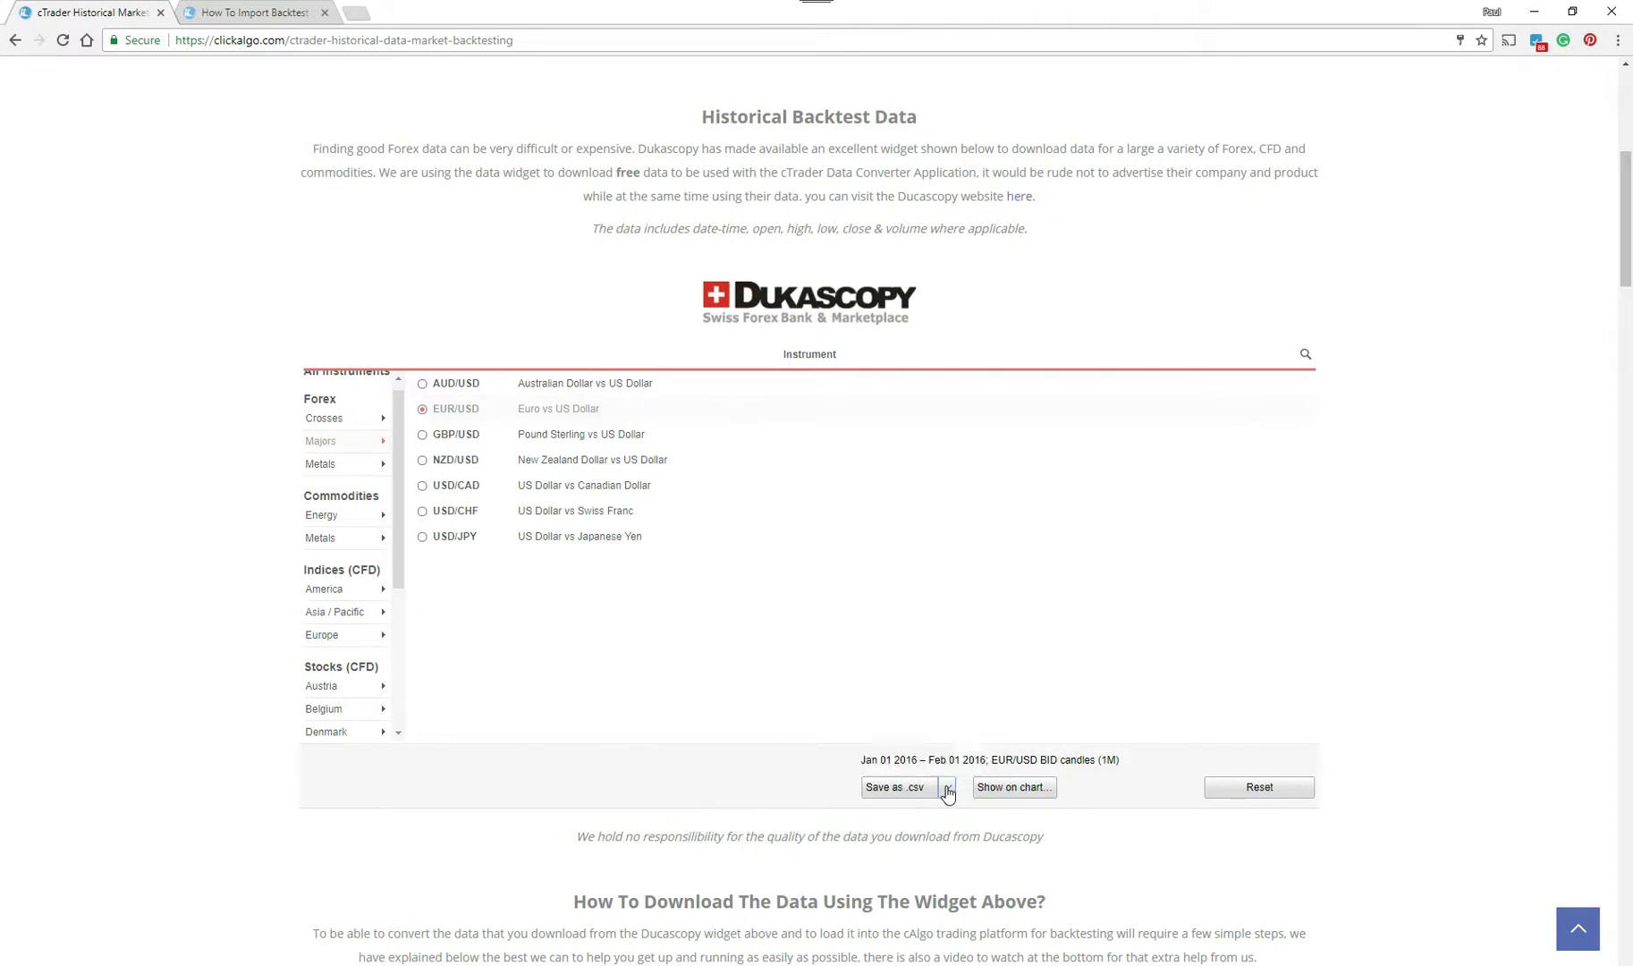
click(897, 788)
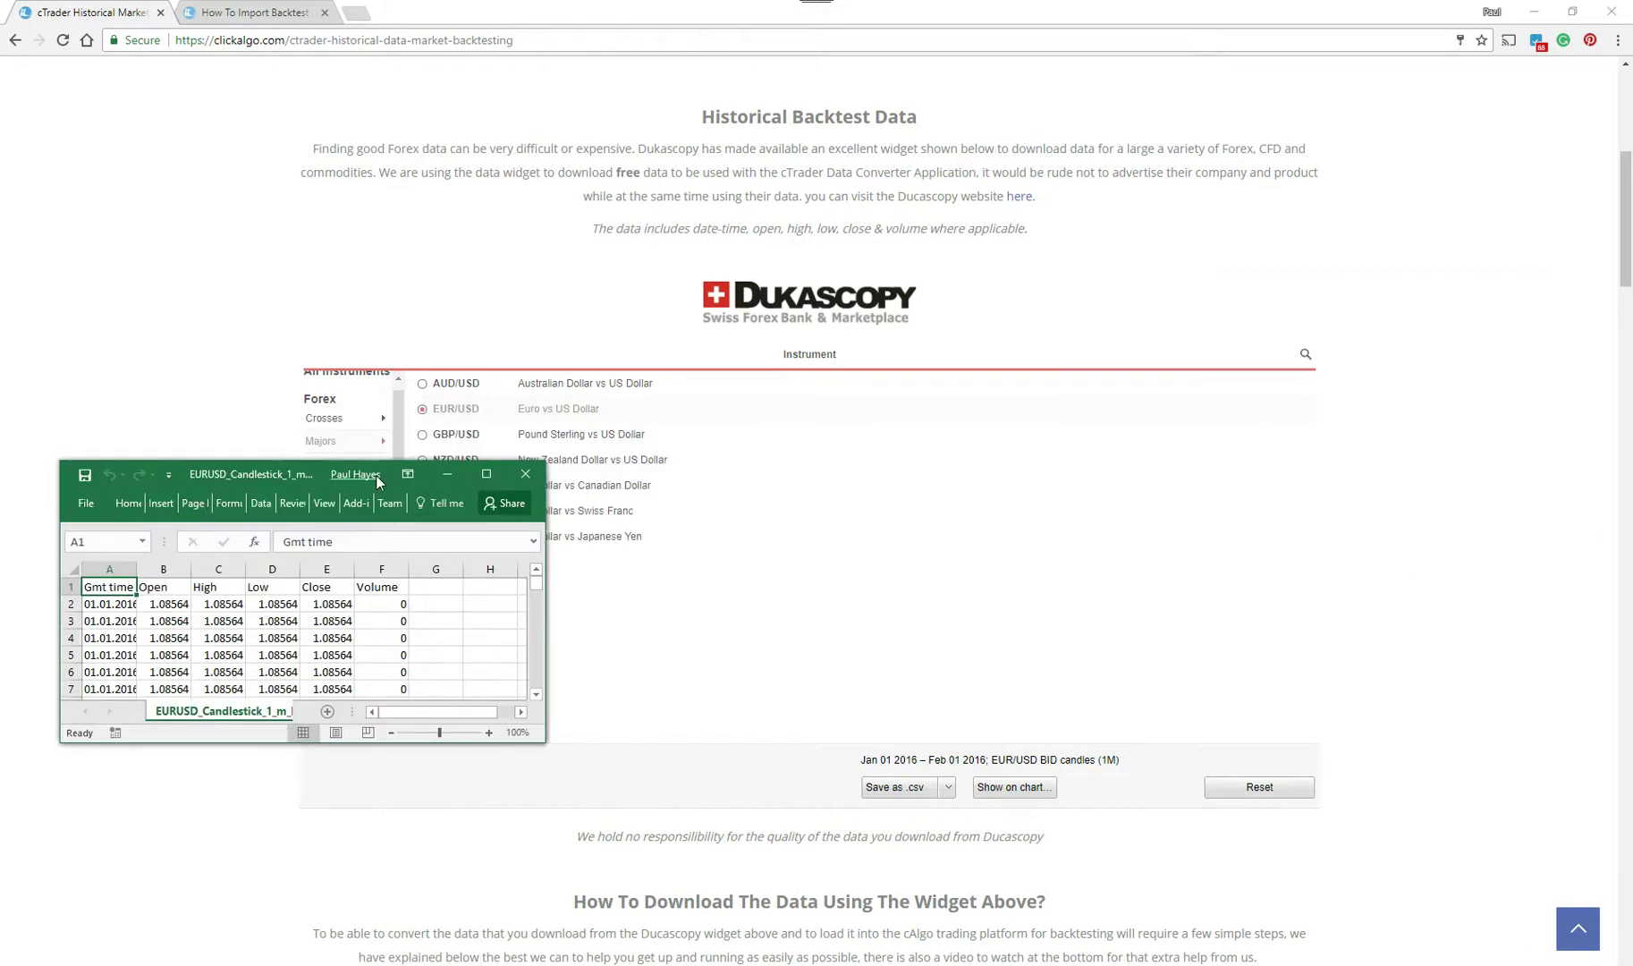
- Widen the Excel window and column A to read the timestamps, then close without saving
click(374, 475)
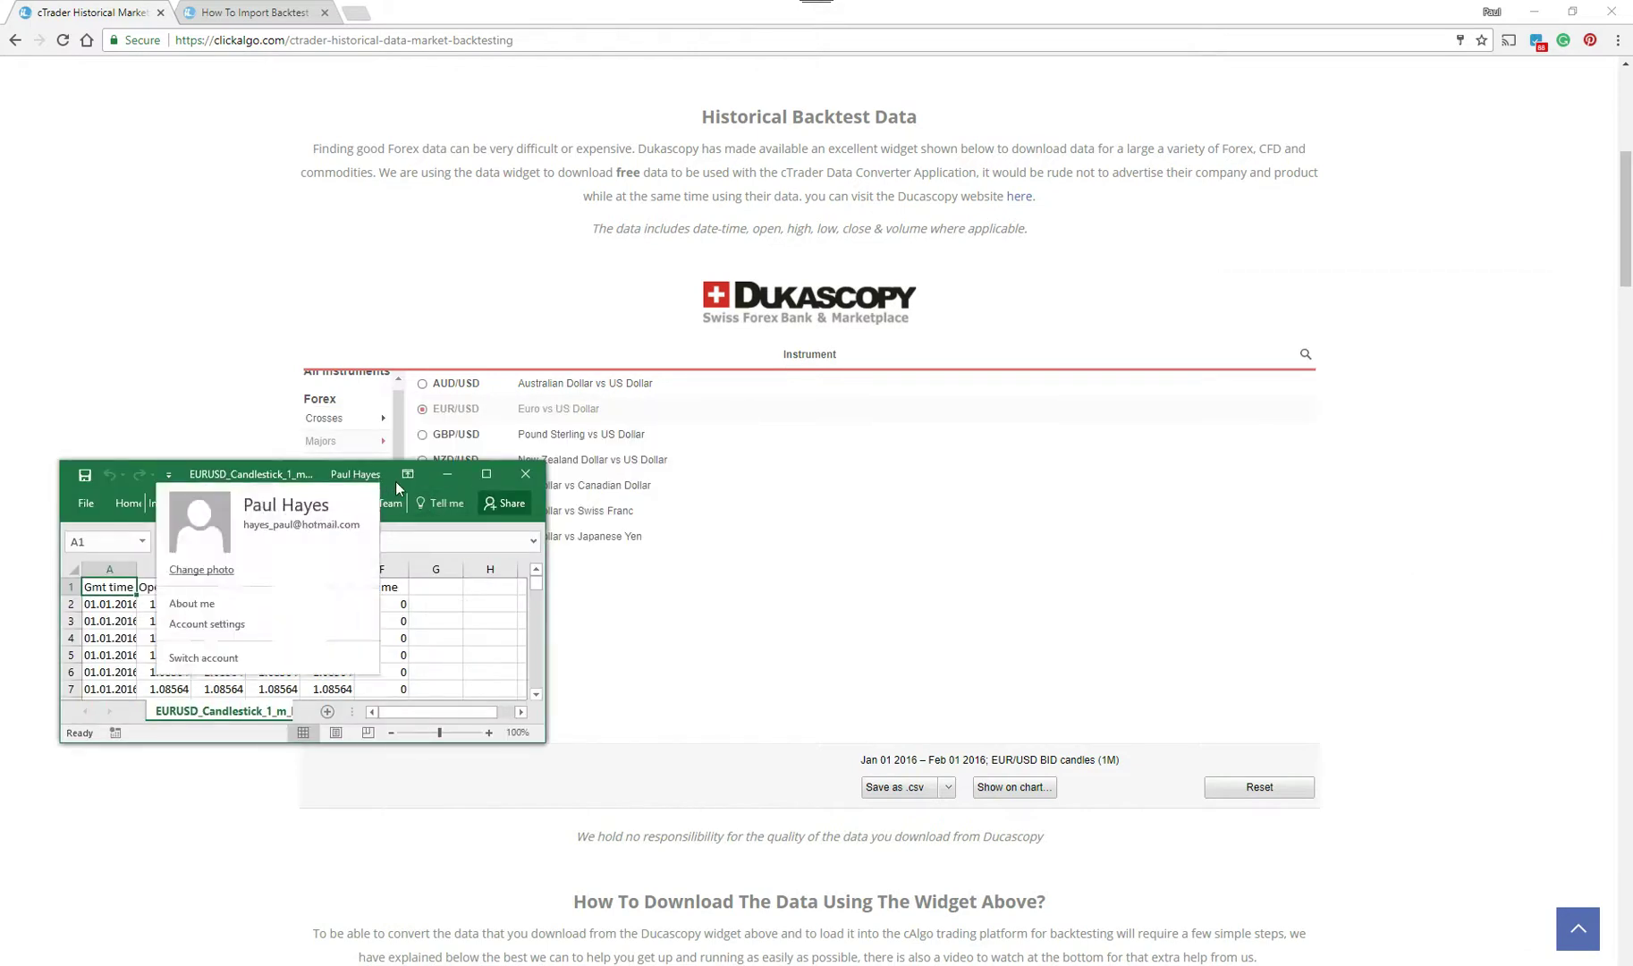
click(86, 464)
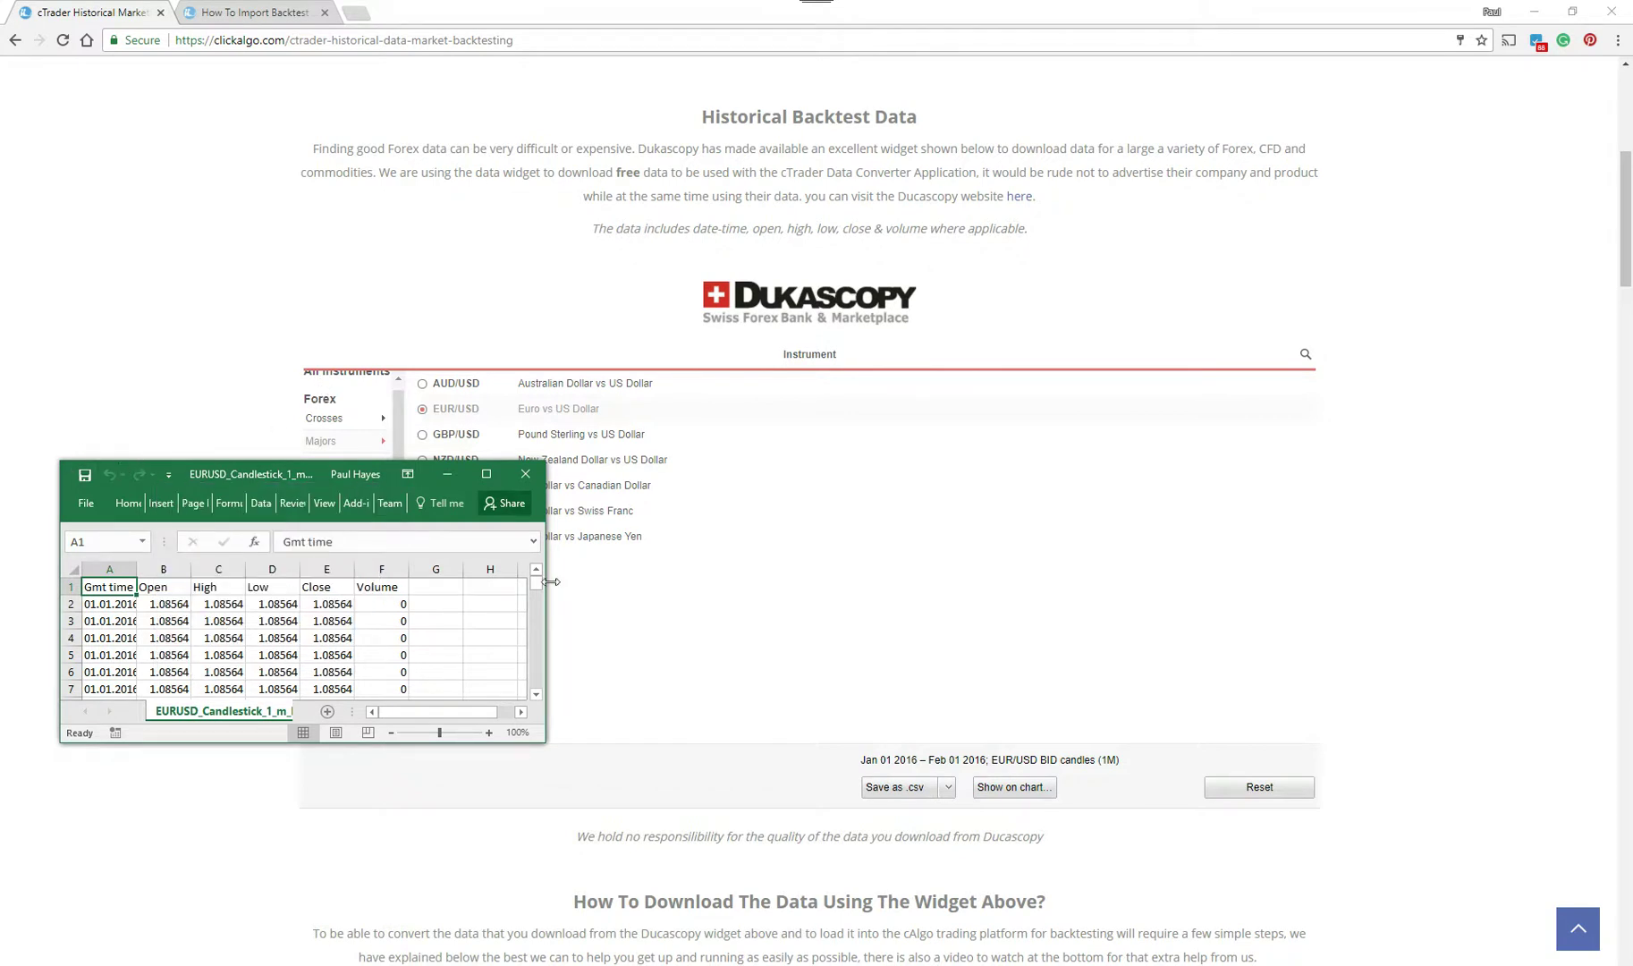
drag(551, 582, 642, 582)
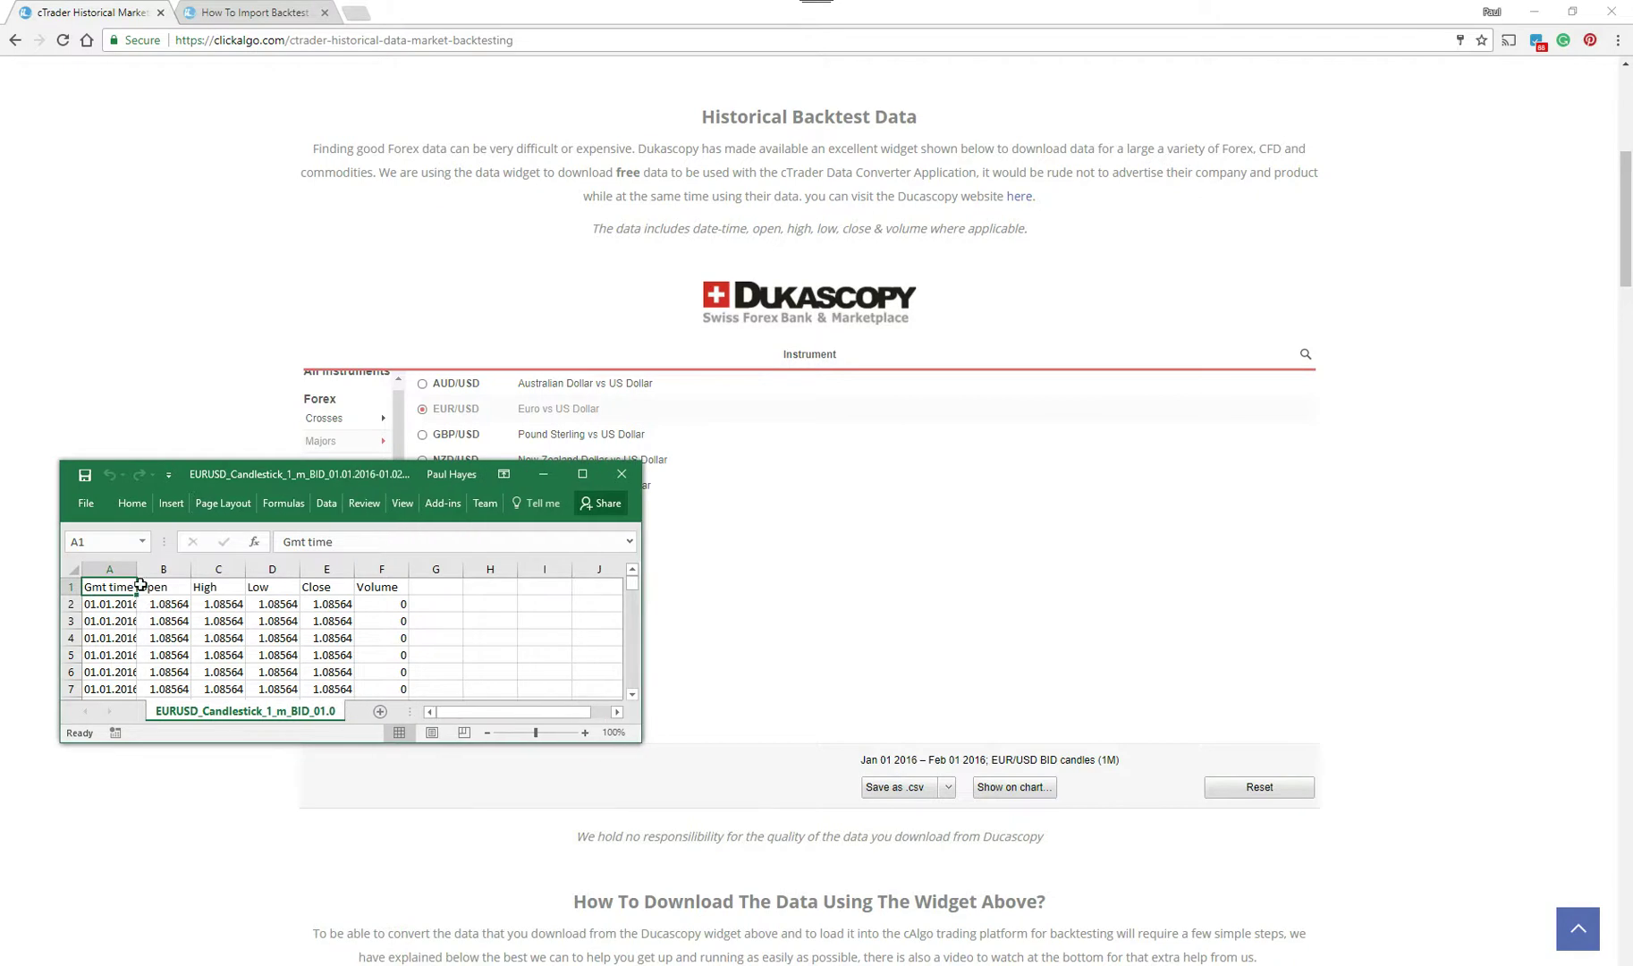
drag(137, 570, 150, 570)
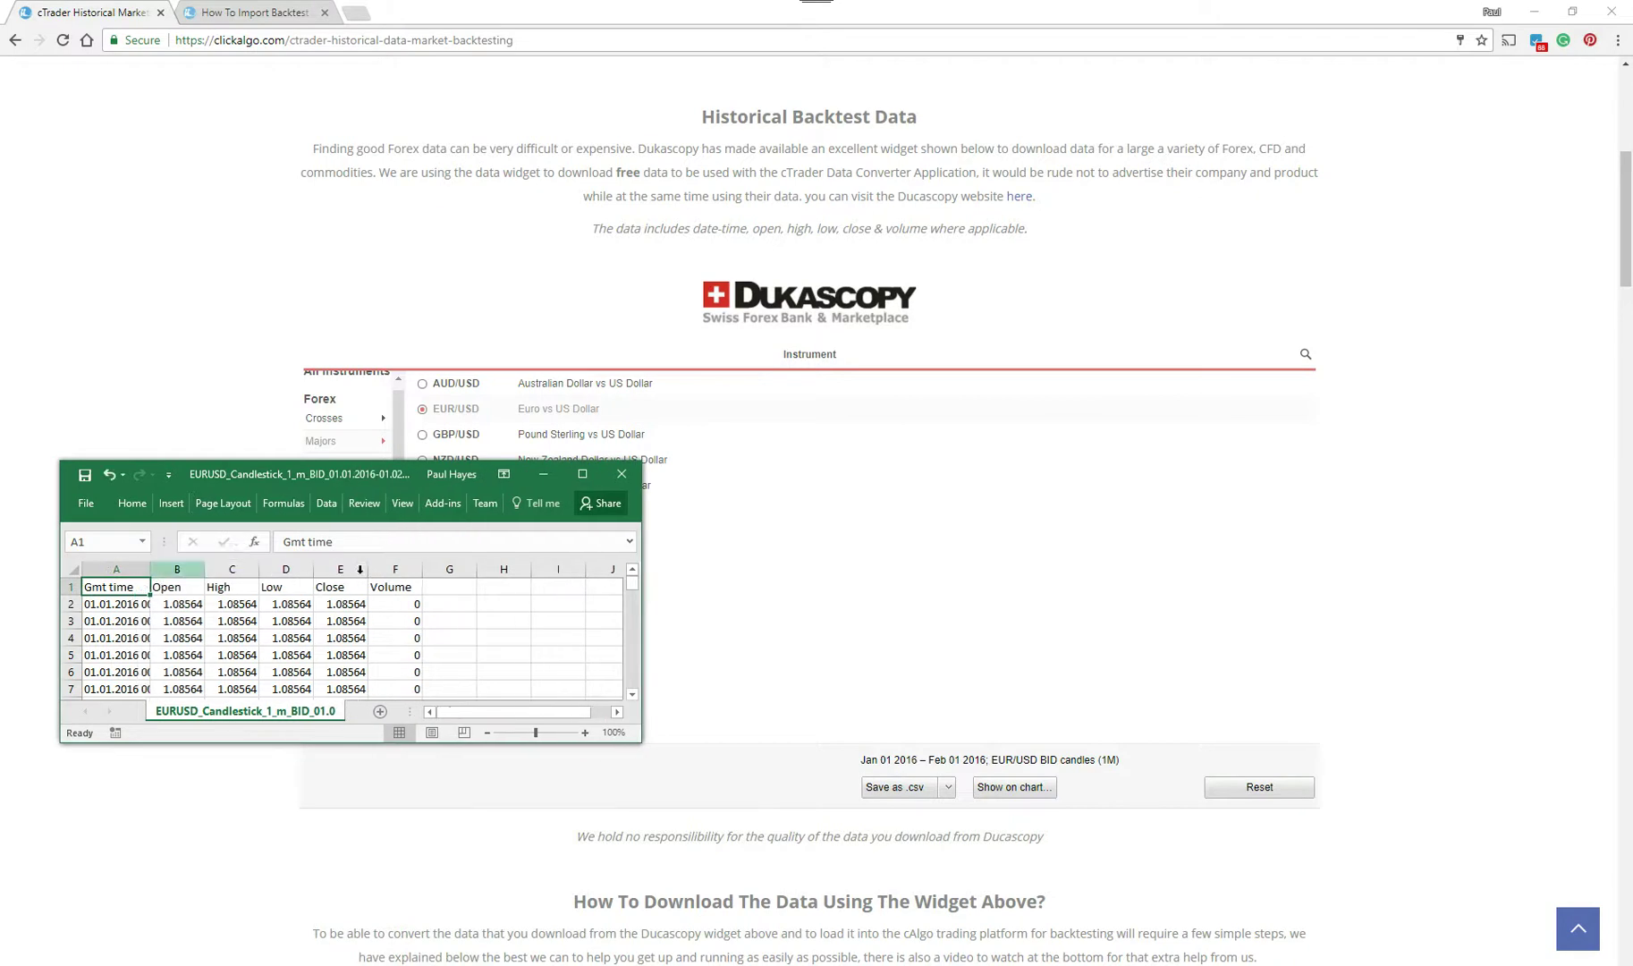
click(621, 475)
click(820, 525)
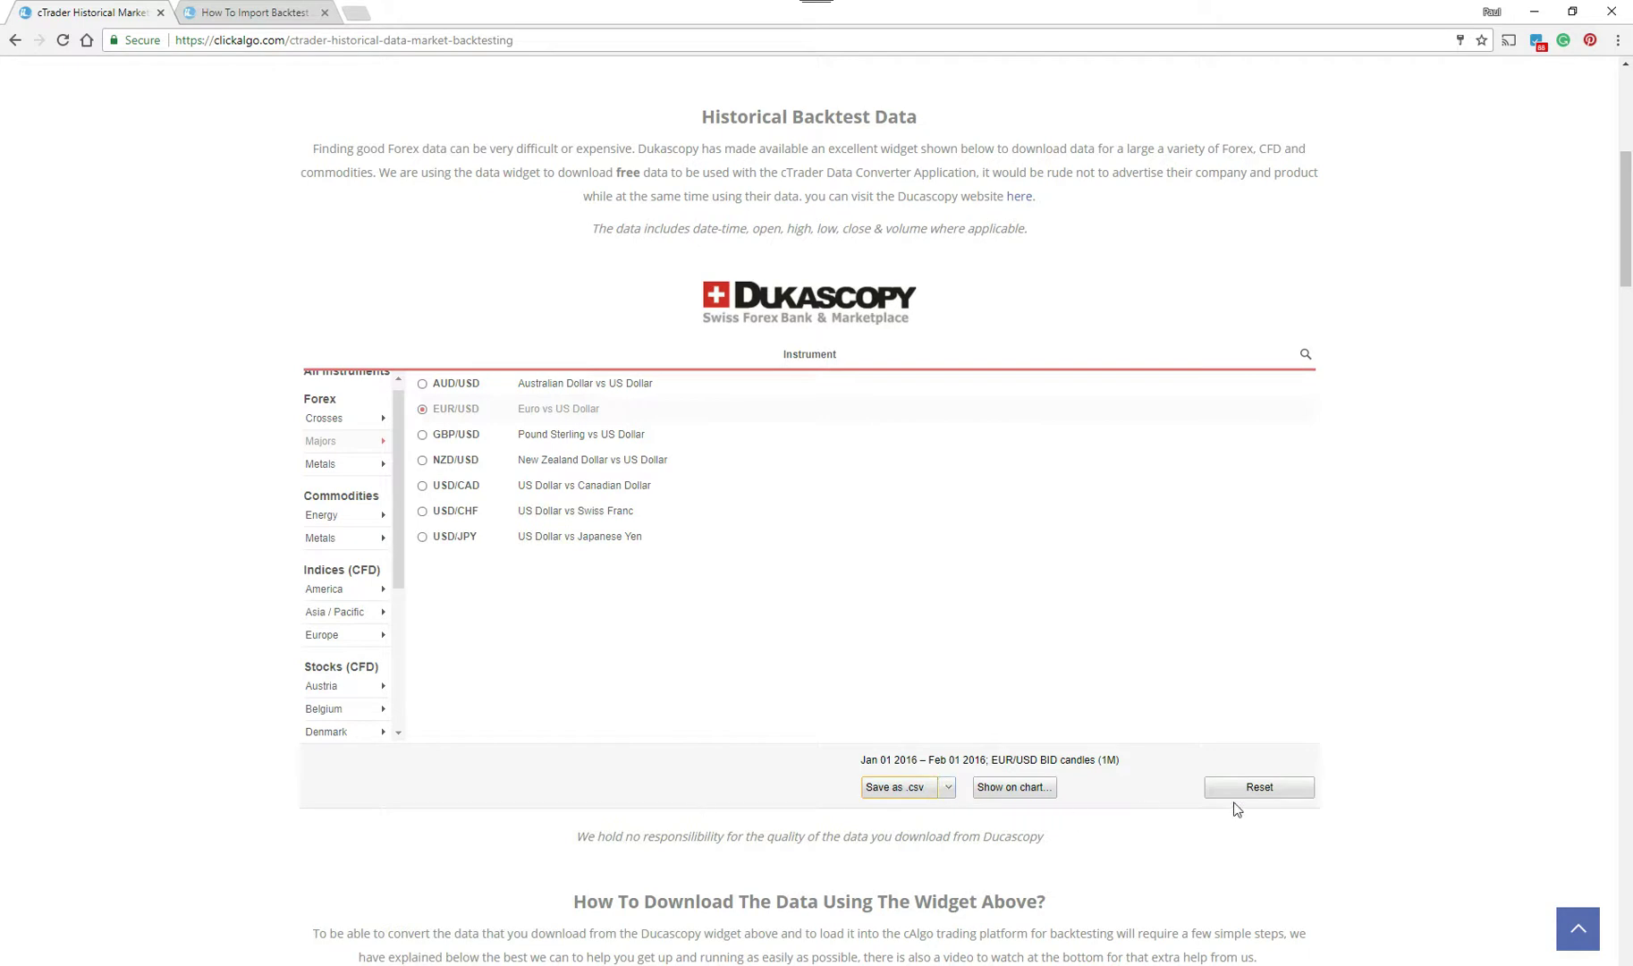
- Reset the Dukascopy widget to bring back its EUR/USD 1 Minute BID download form
click(1284, 789)
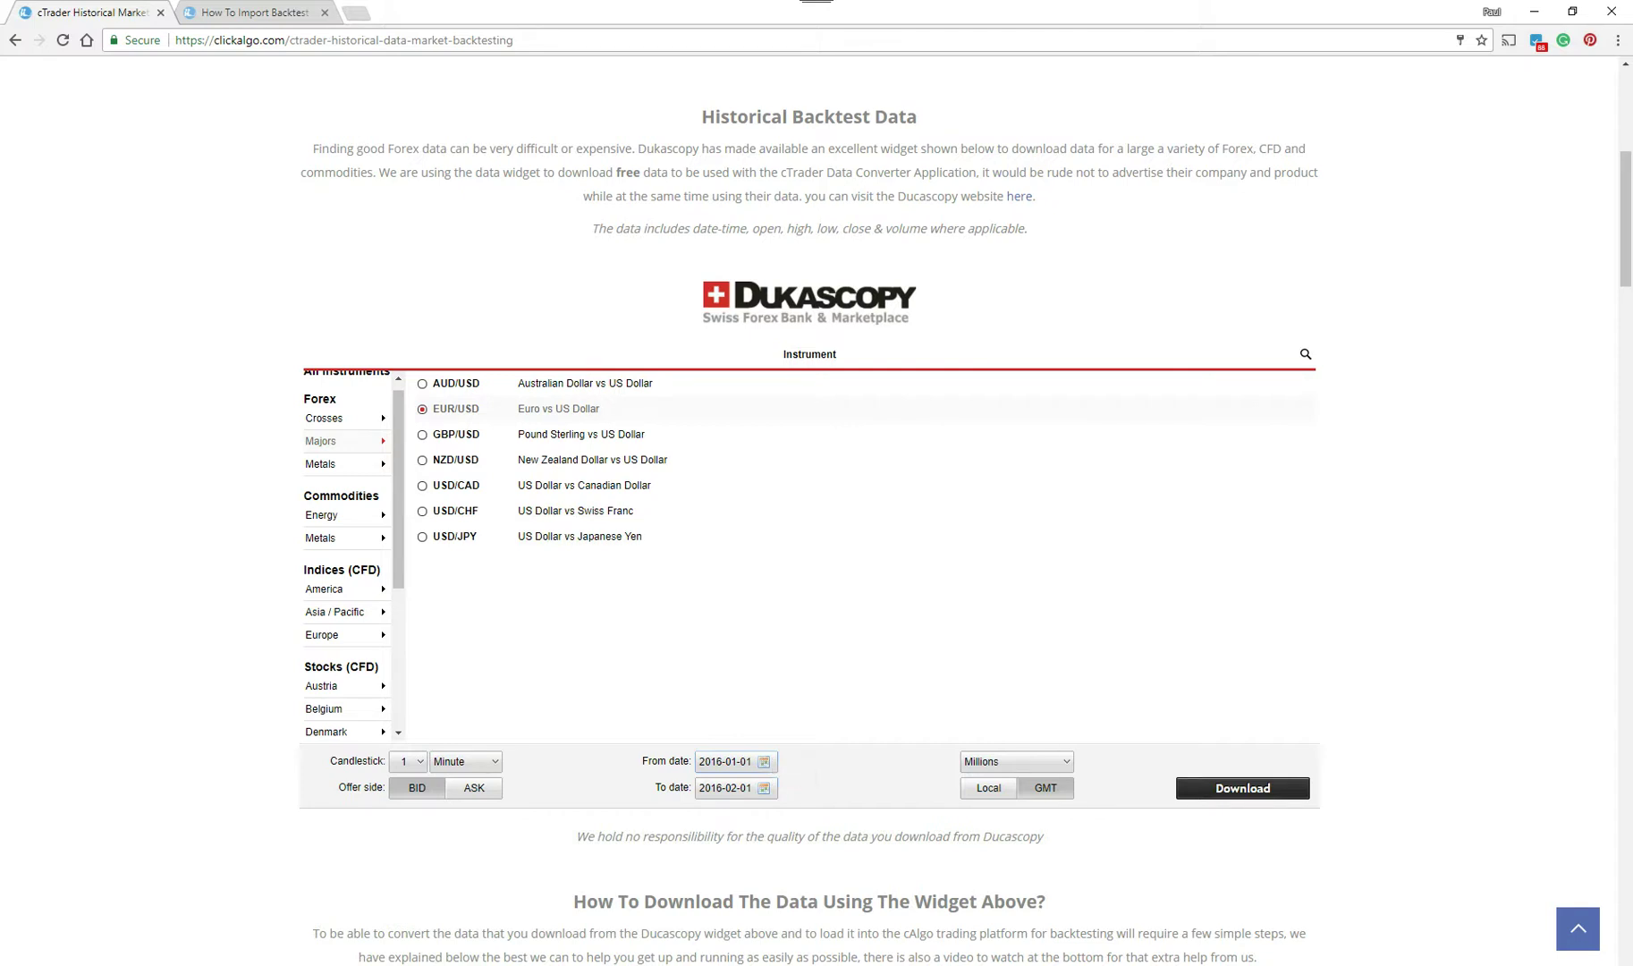
drag(1622, 222, 1540, 638)
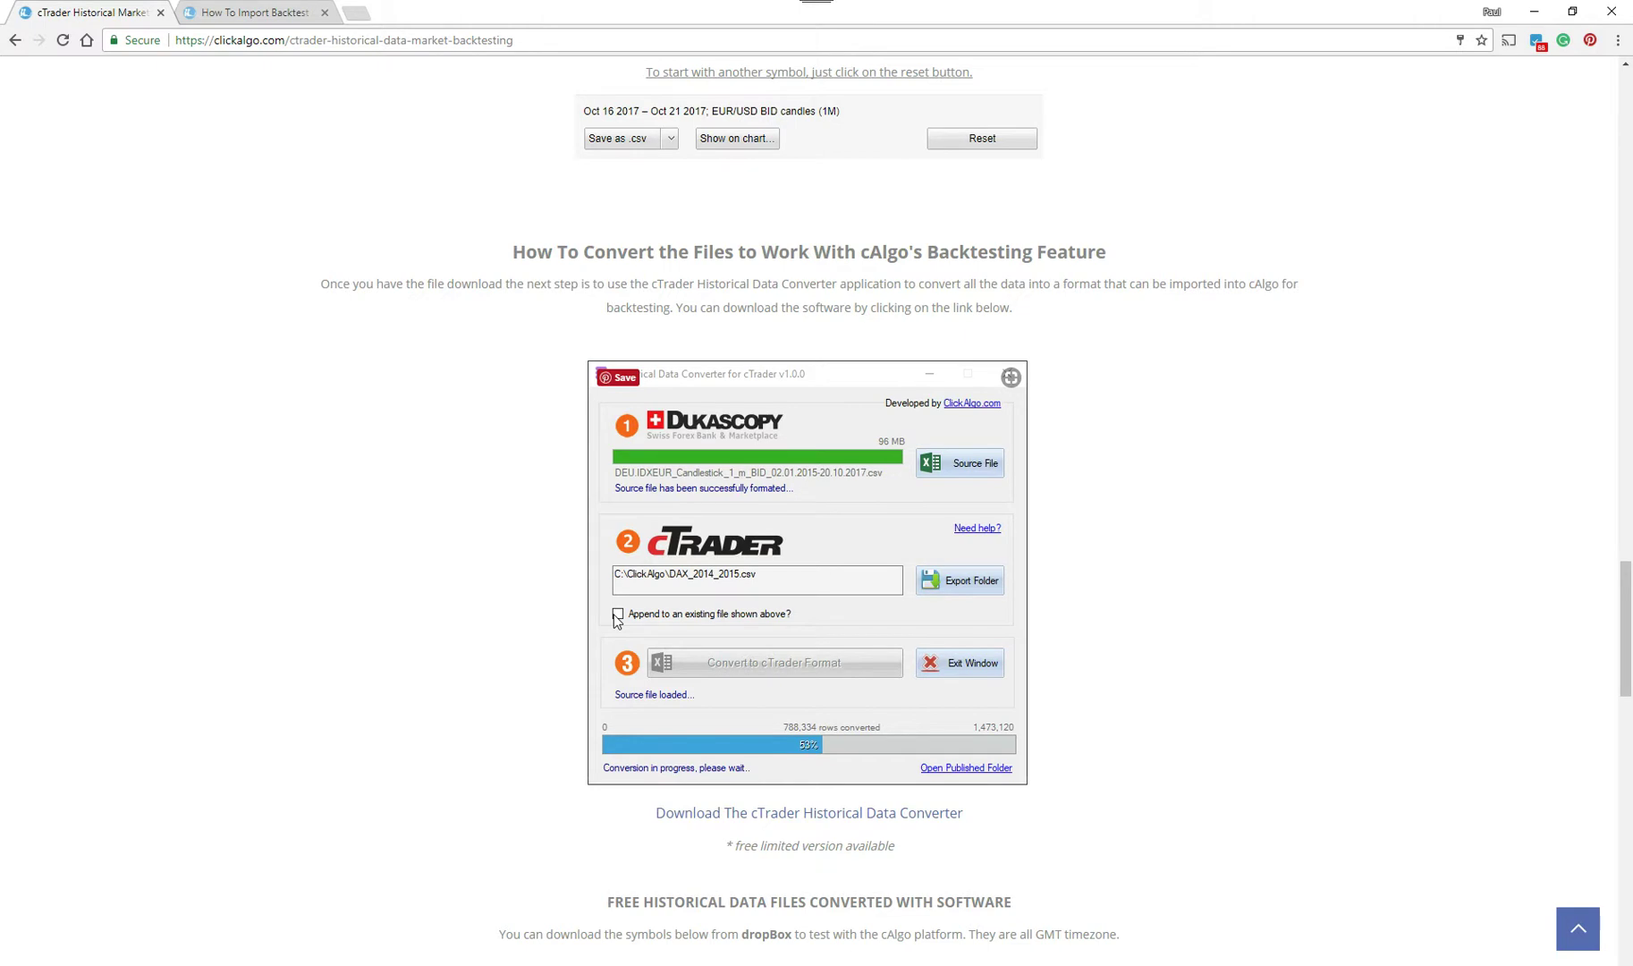
- Open the 'Download The cTrader Historical Data Converter' link in a new tab and read through its steps
click(802, 812)
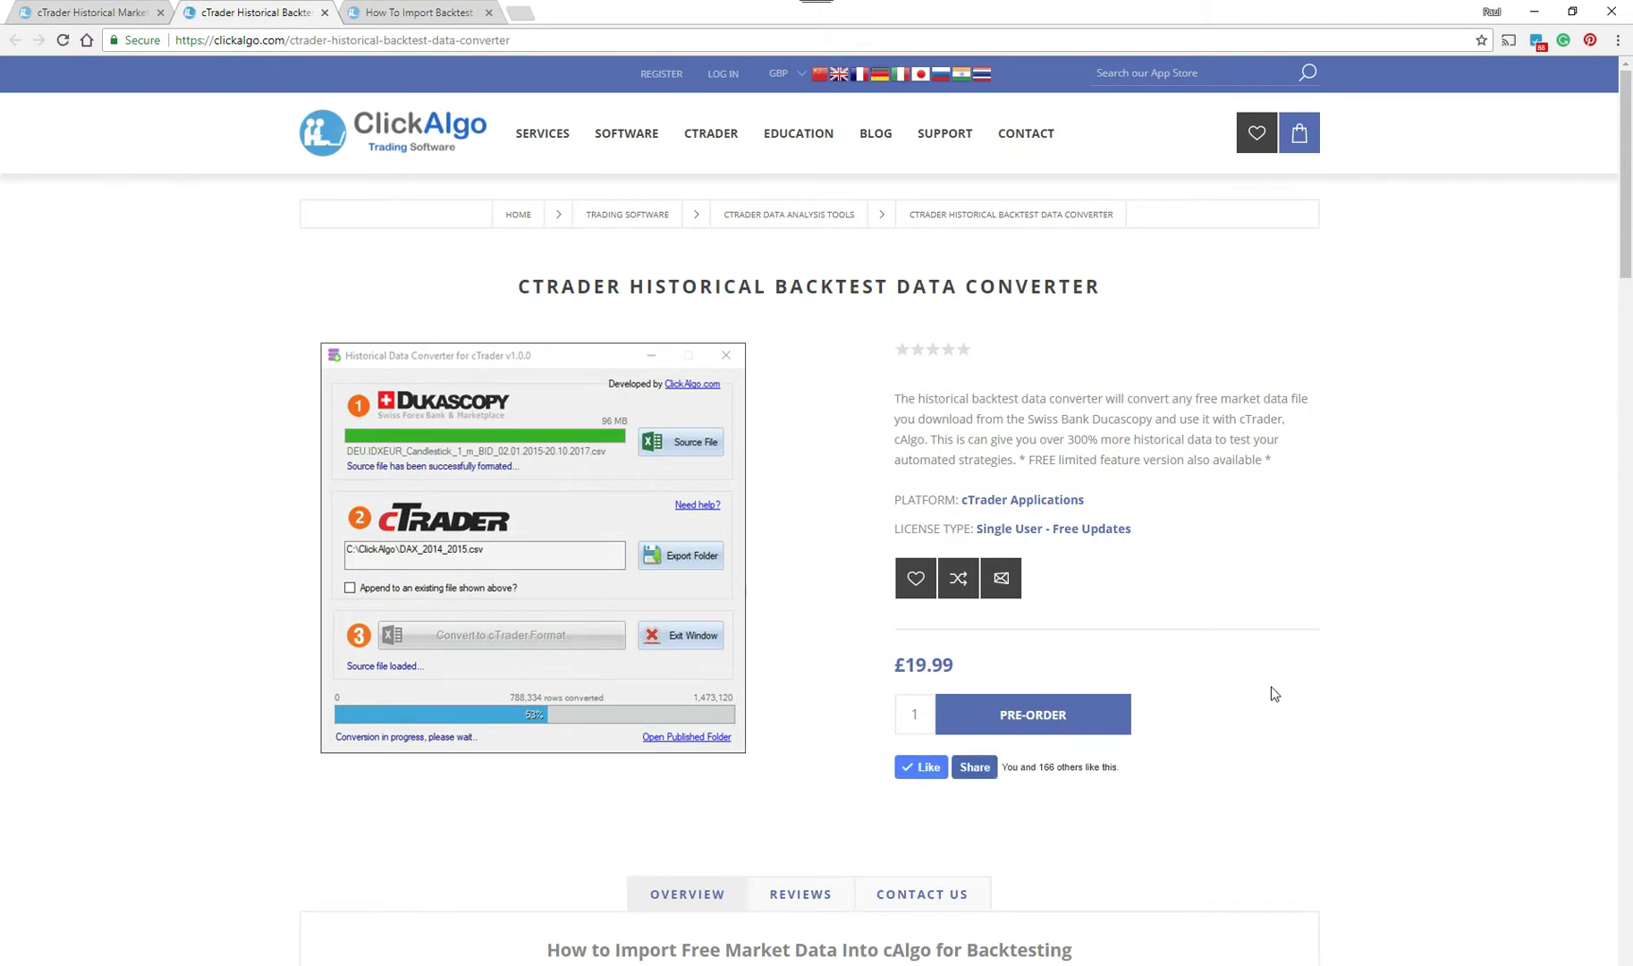
scroll(1273, 690, down, 3)
scroll(1273, 695, down, 8)
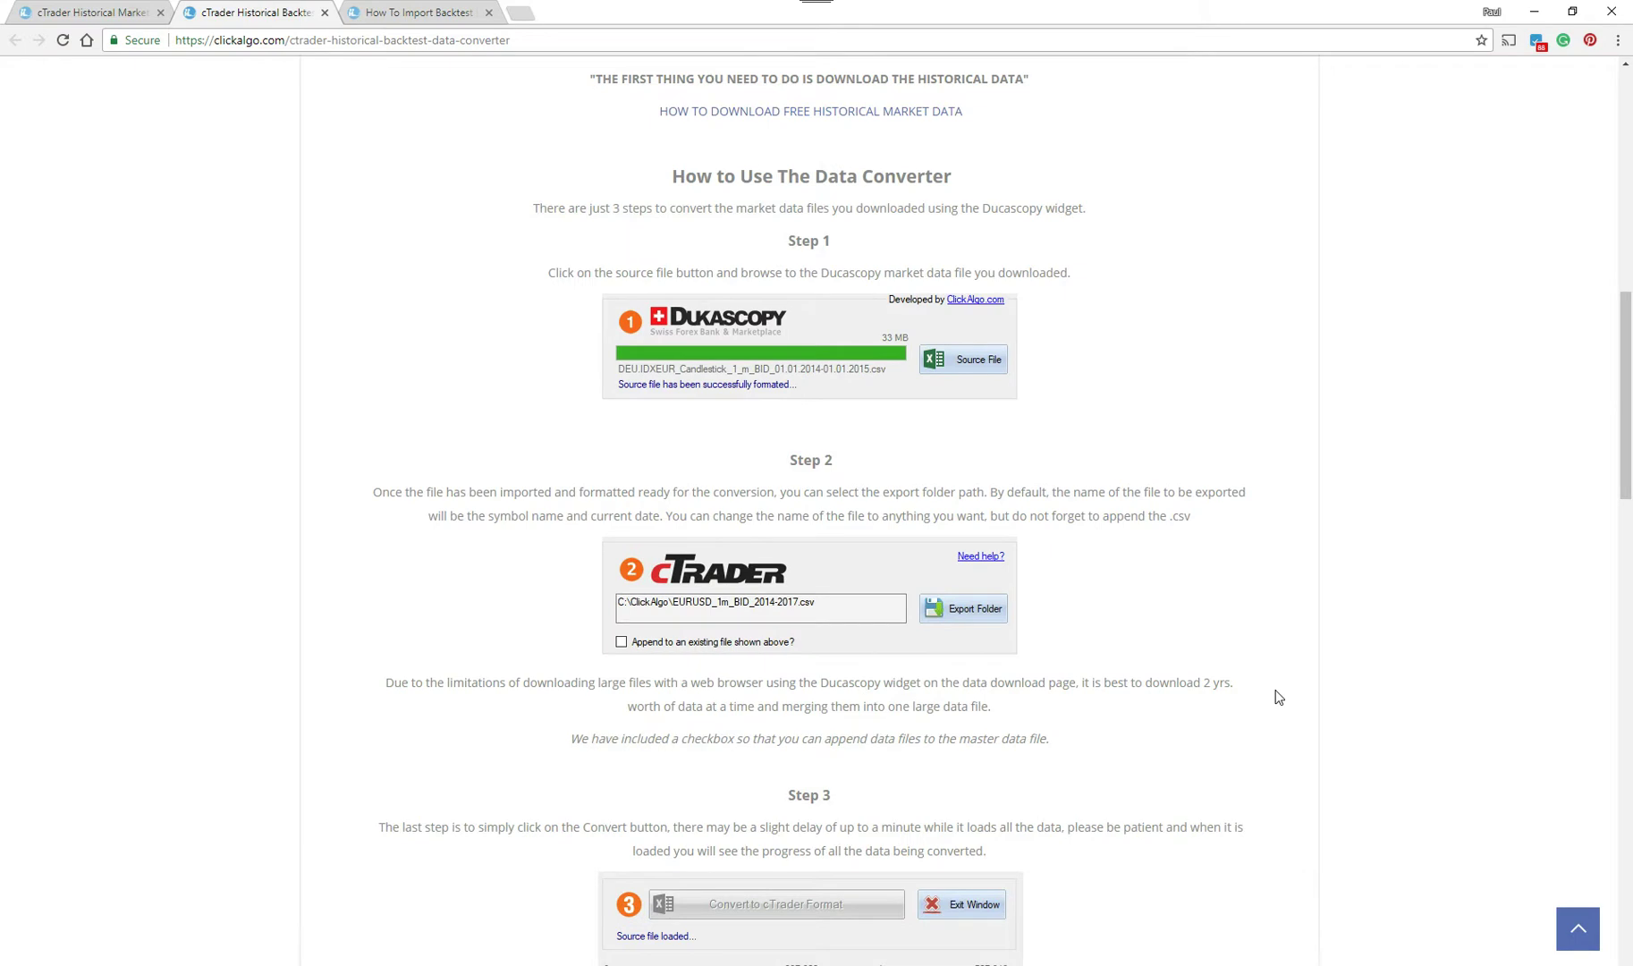
scroll(1278, 696, down, 3)
scroll(1278, 697, down, 2)
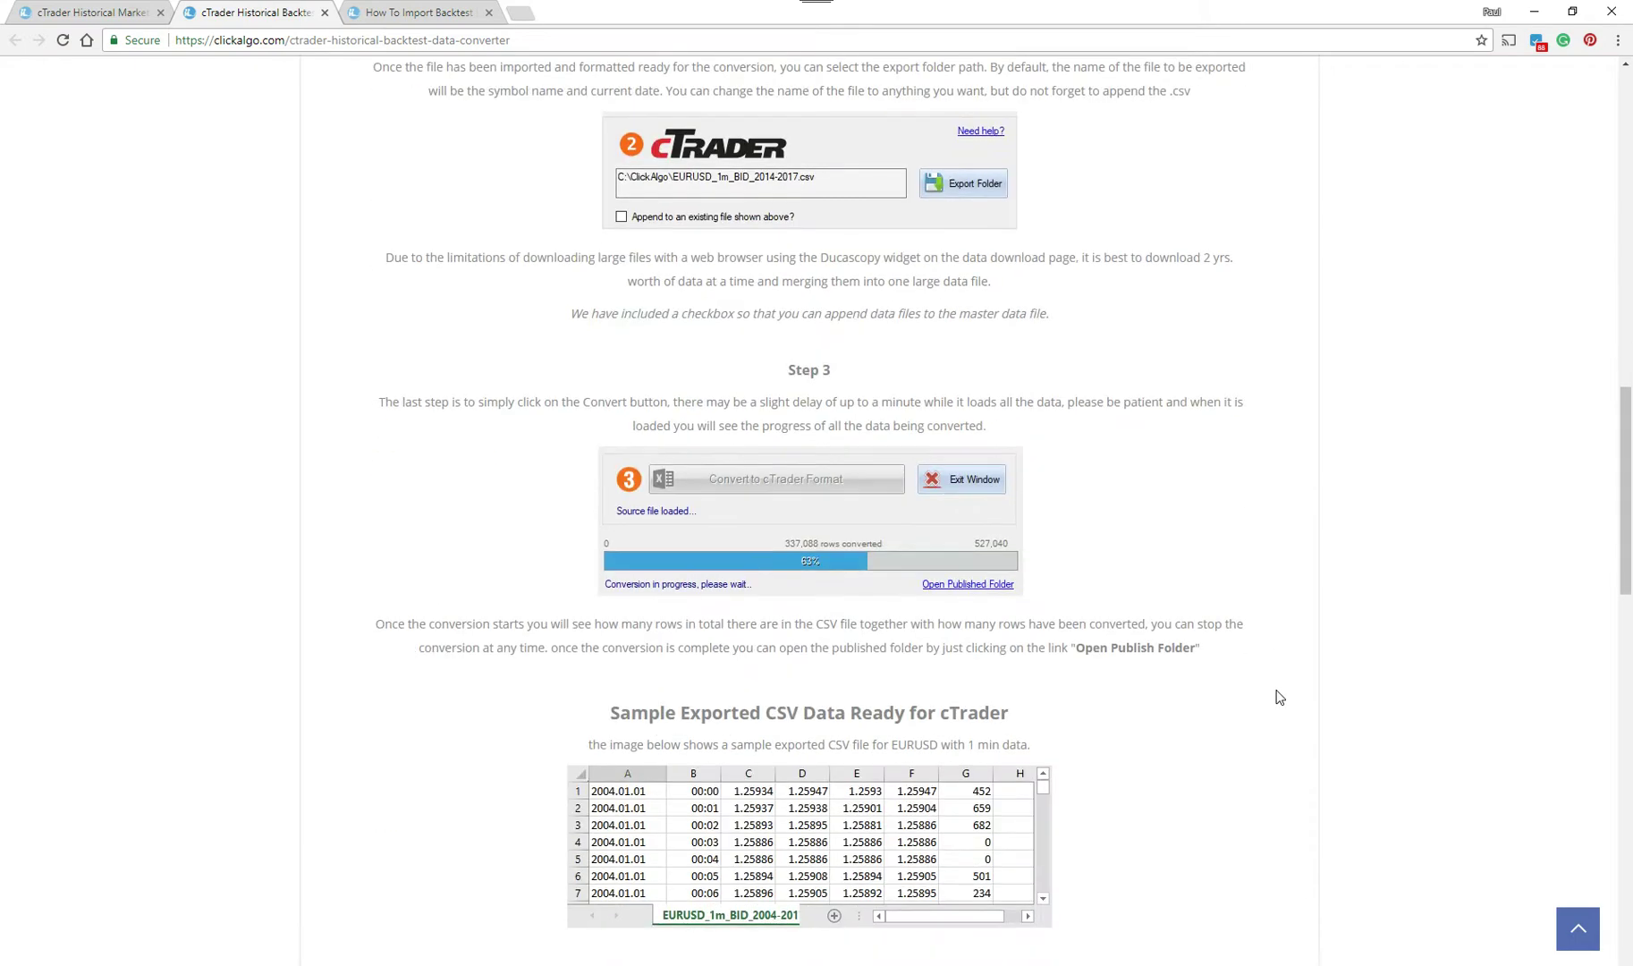
scroll(1277, 696, down, 2)
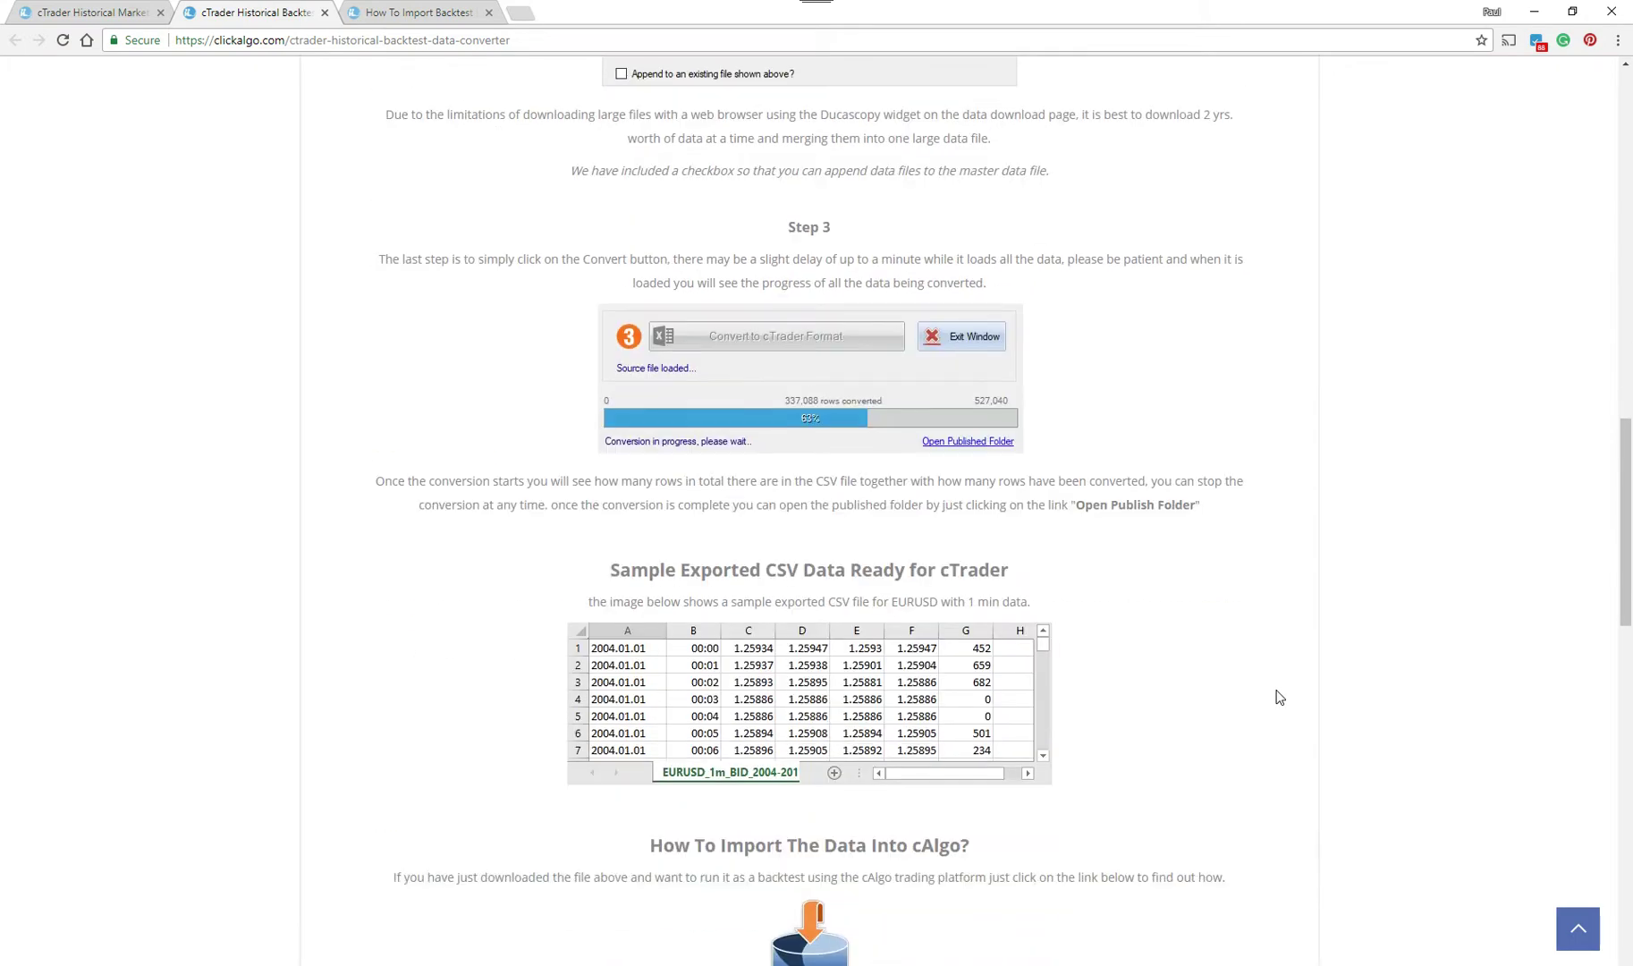
scroll(1279, 696, down, 5)
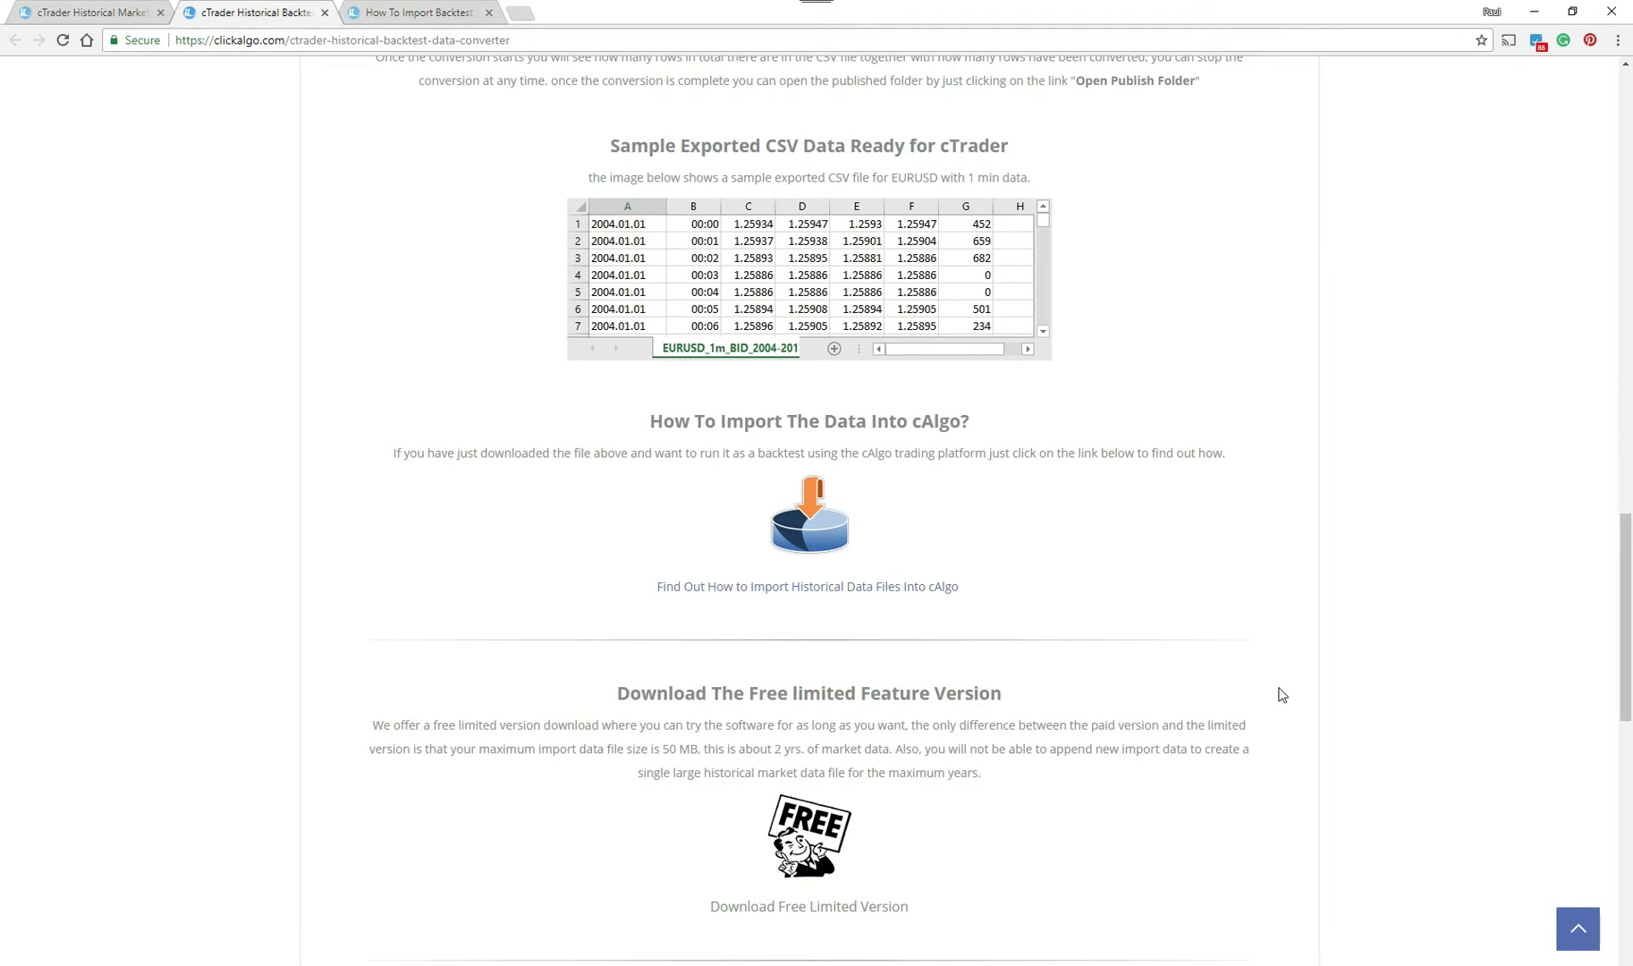
scroll(1280, 694, down, 2)
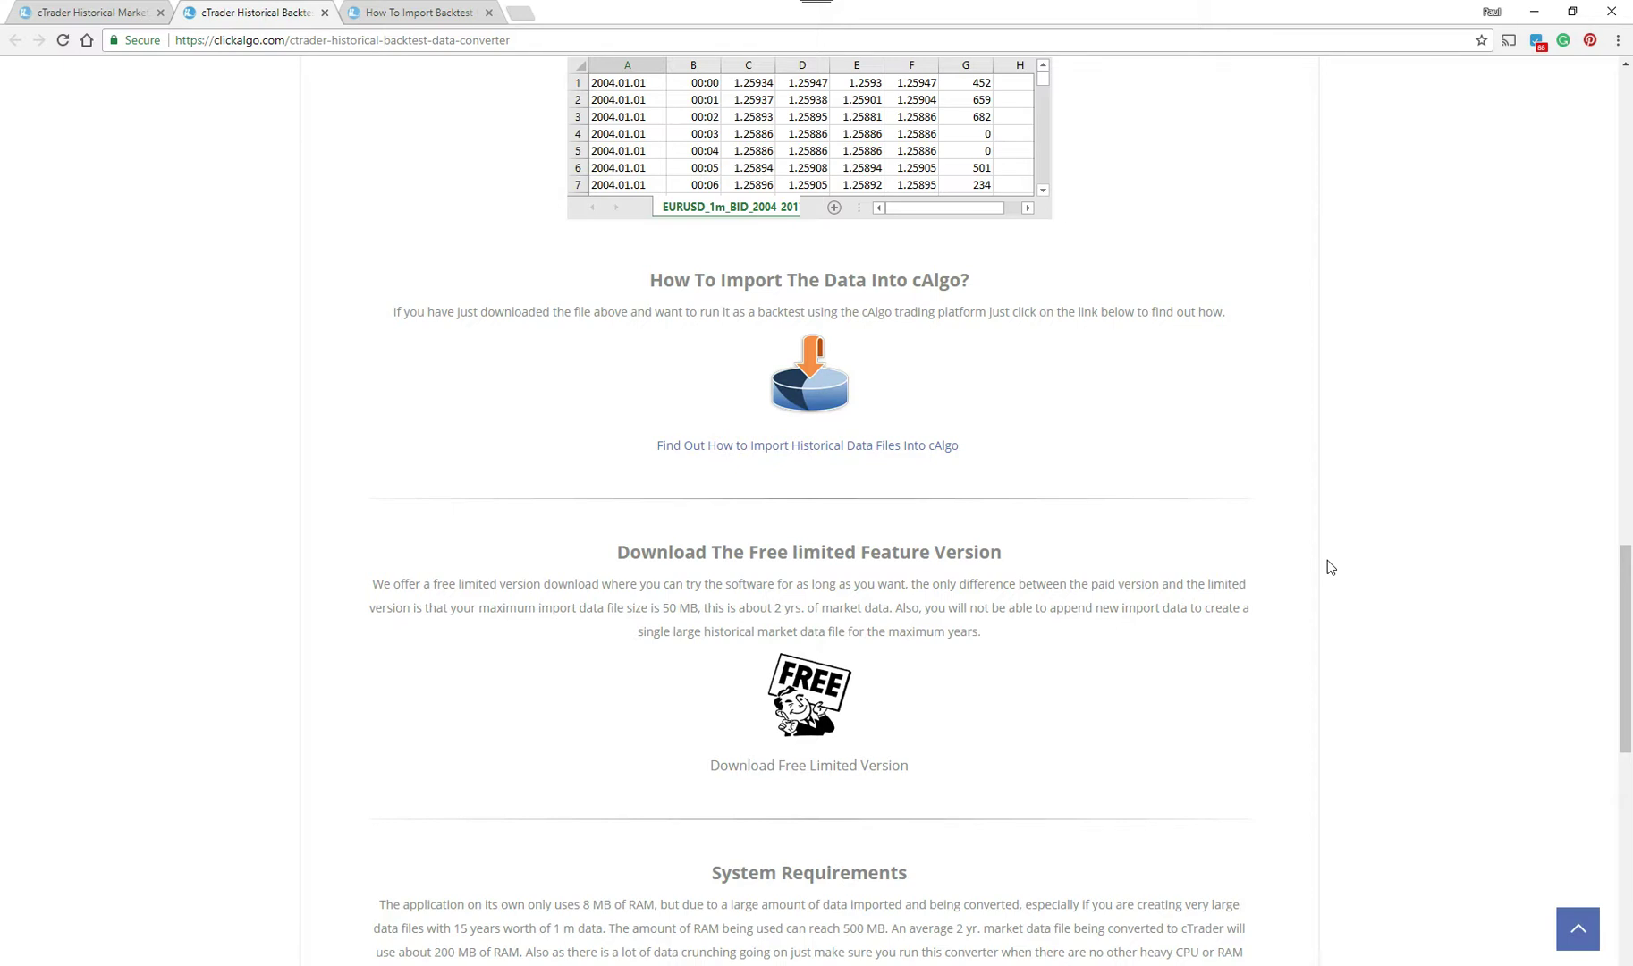
scroll(1332, 565, up, 5)
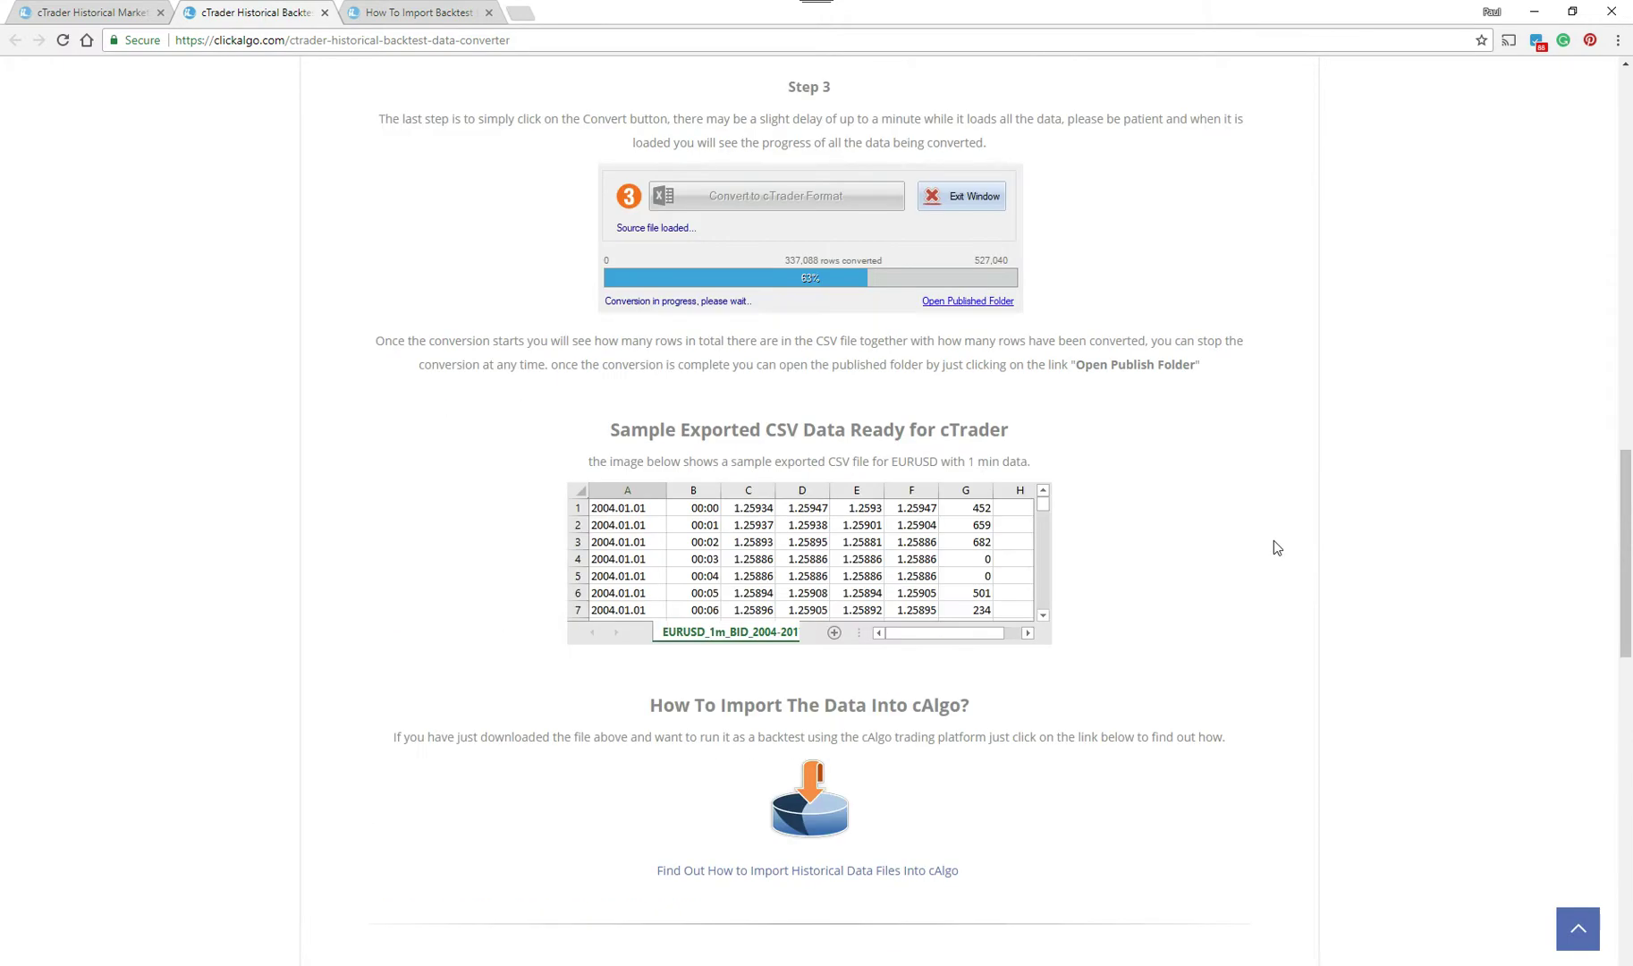
scroll(1254, 506, up, 8)
click(85, 13)
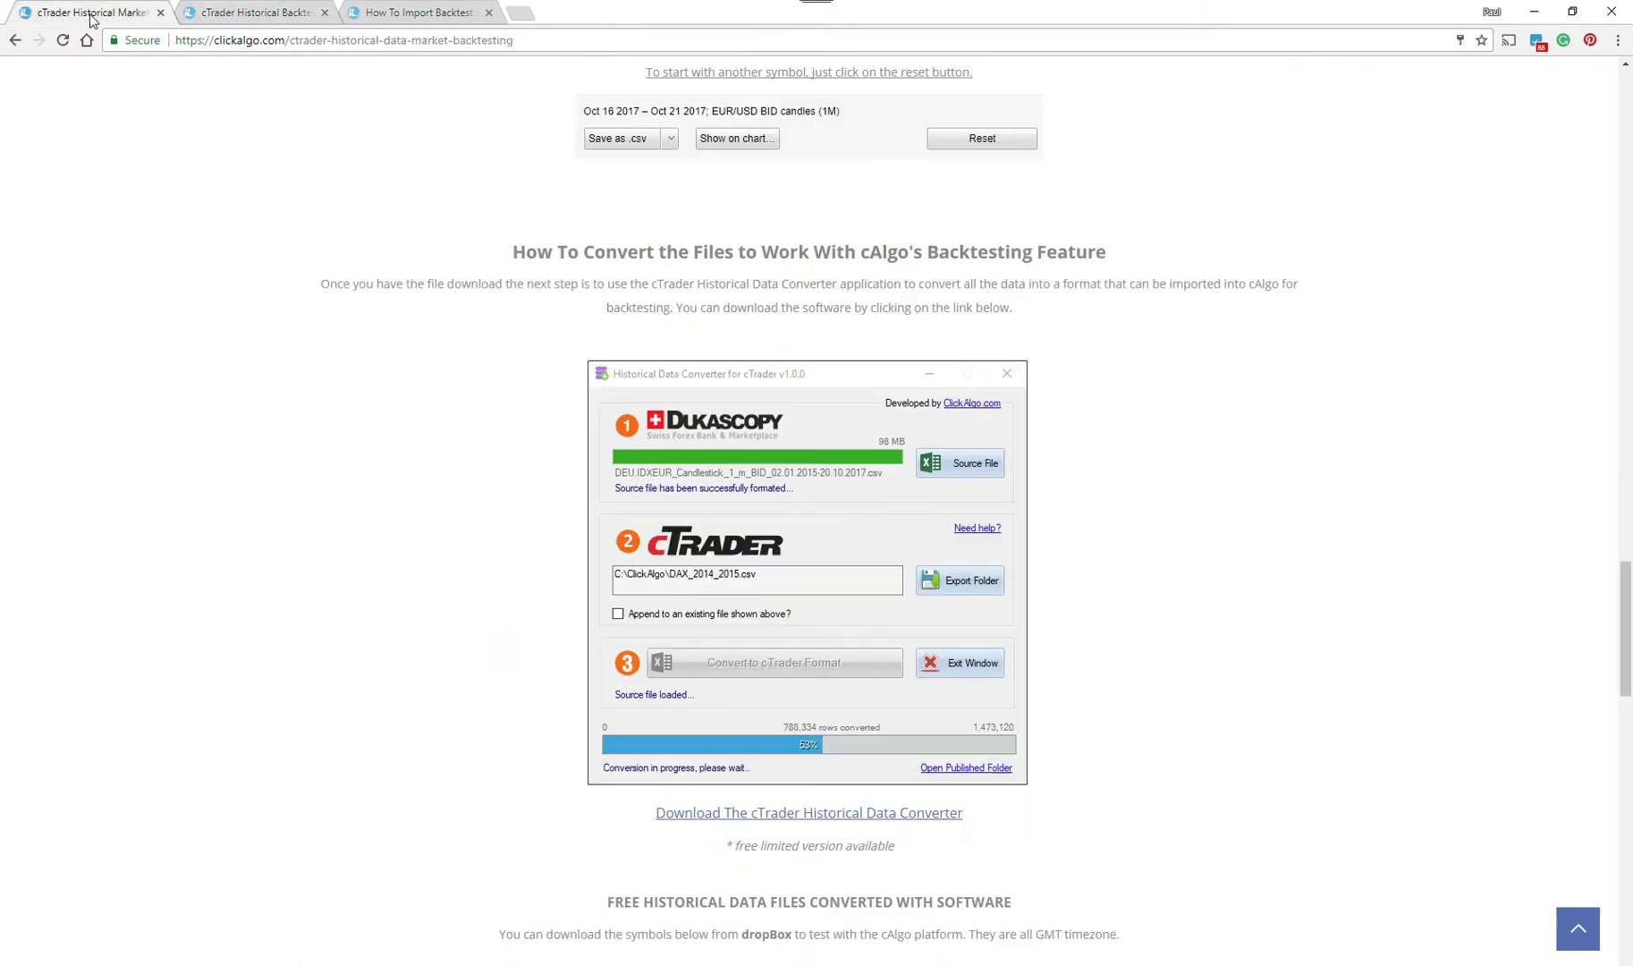
scroll(1279, 346, up, 15)
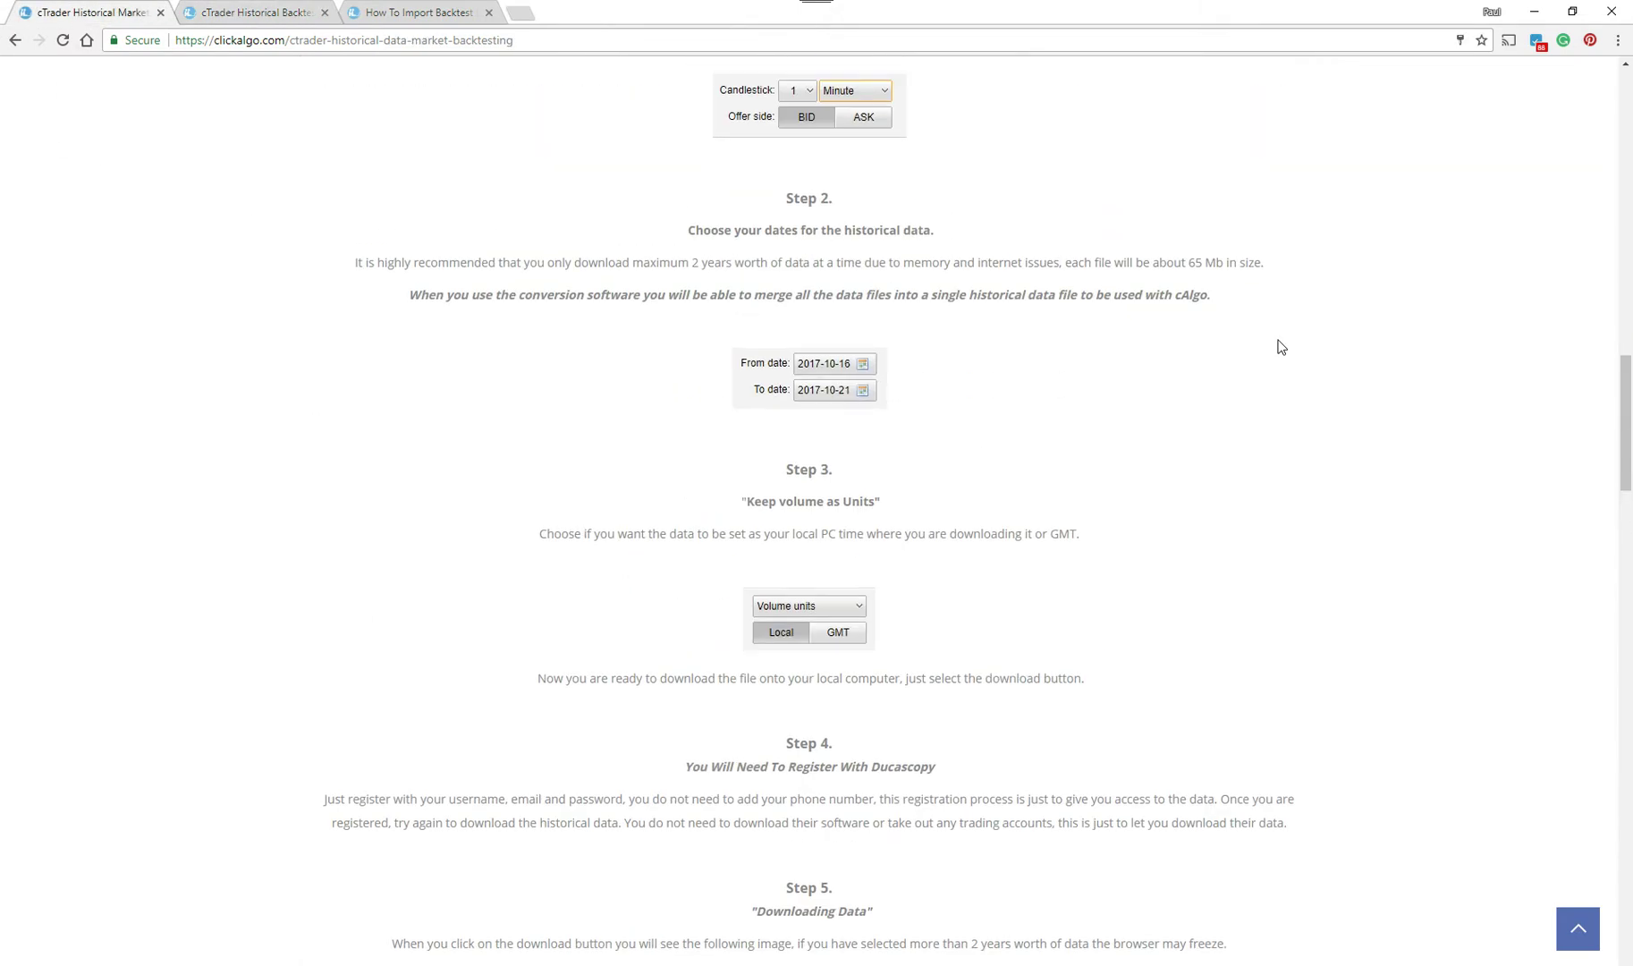
scroll(1279, 346, down, 5)
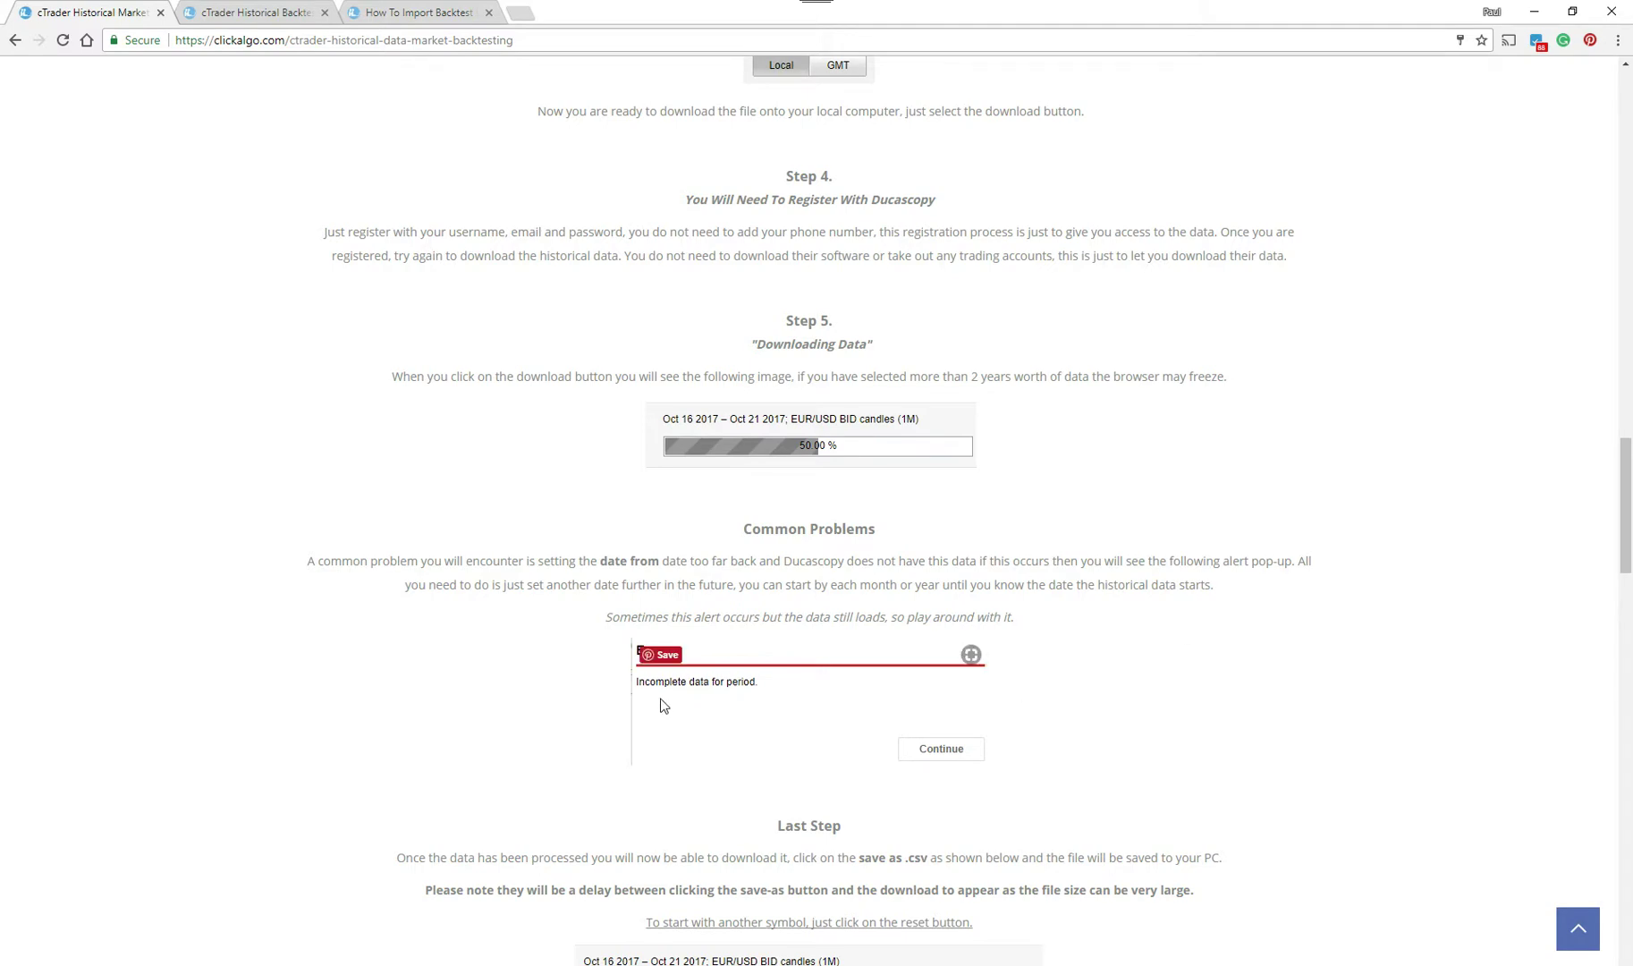
scroll(1243, 644, up, 5)
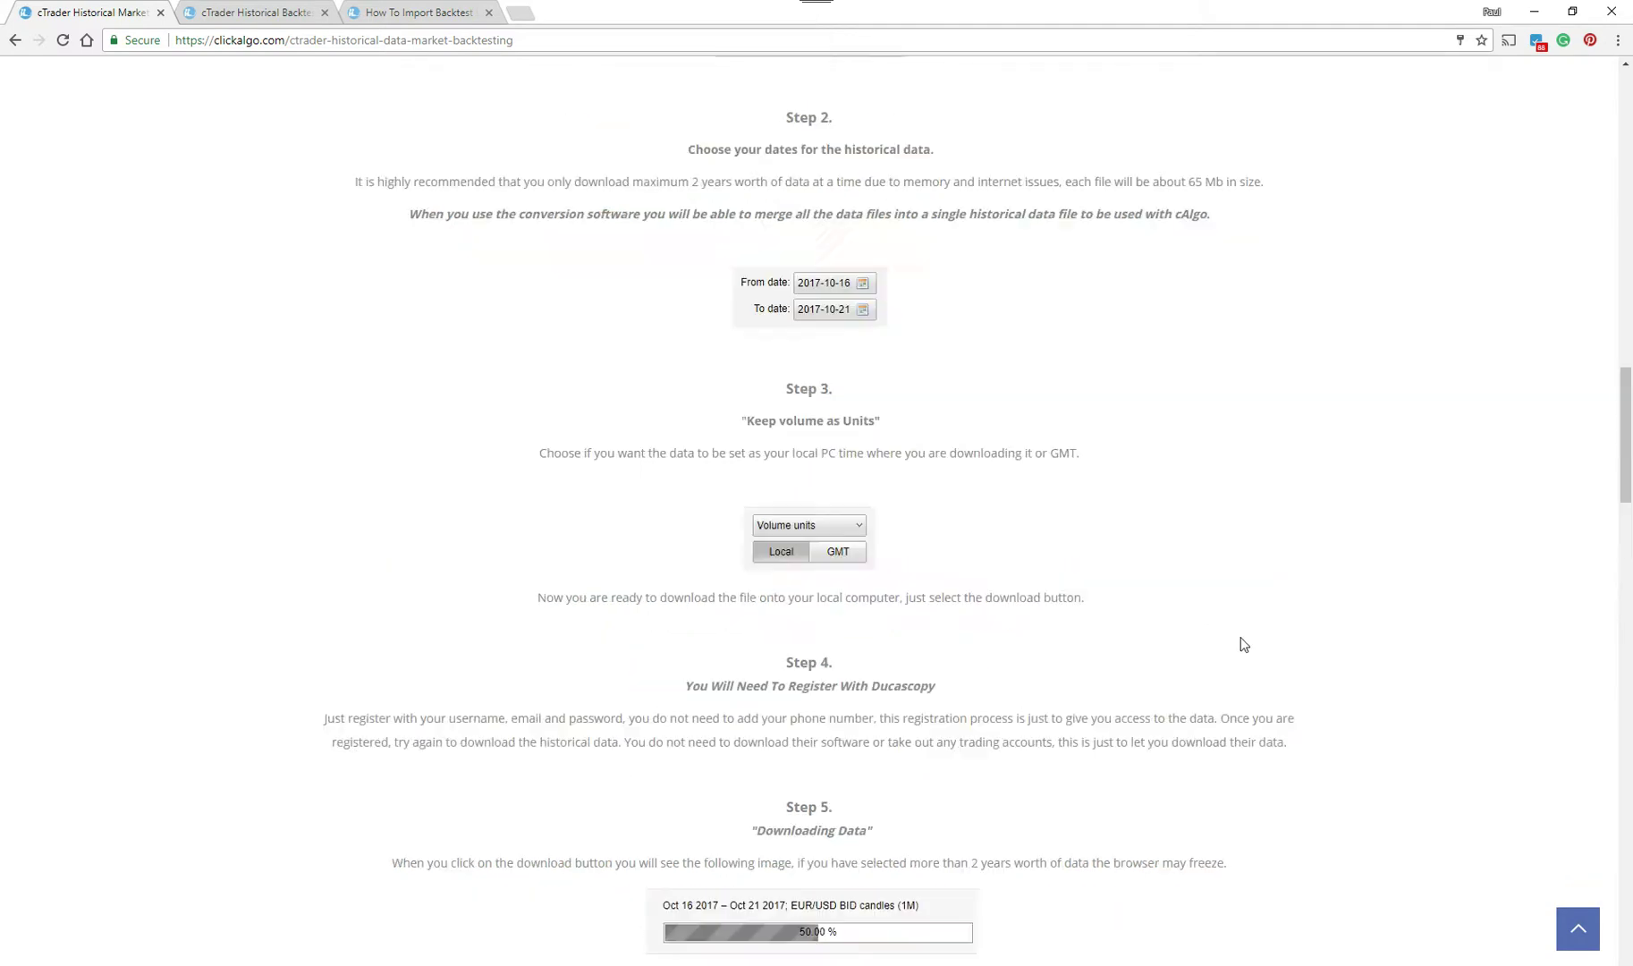
scroll(1243, 644, up, 15)
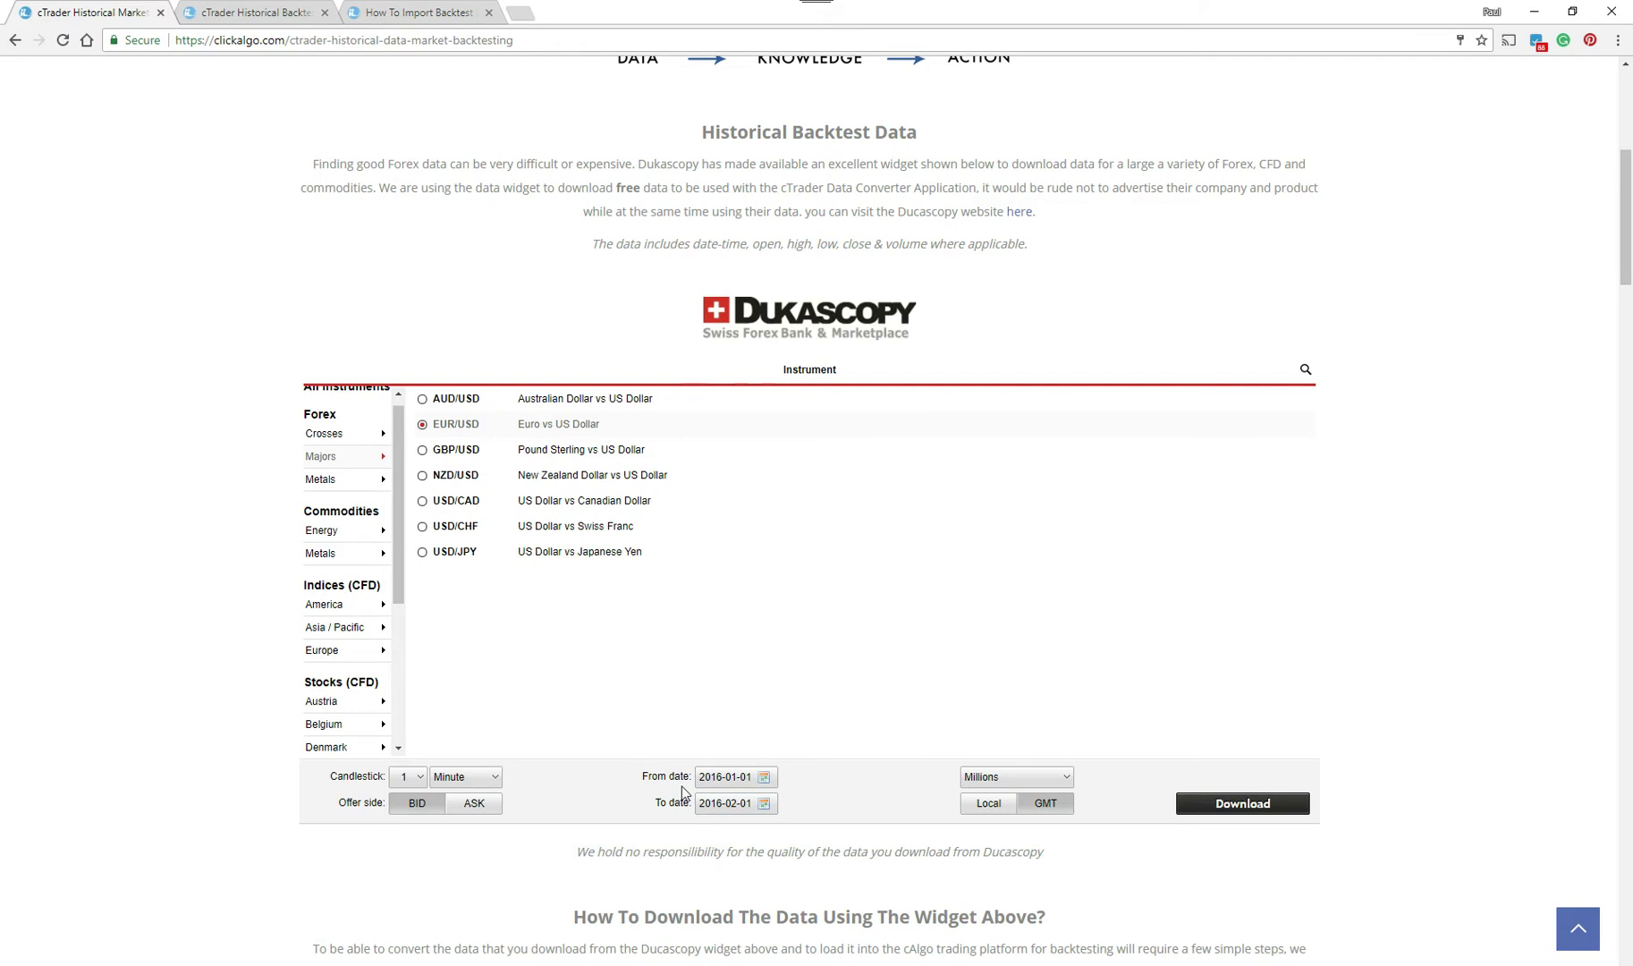
scroll(702, 816, down, 20)
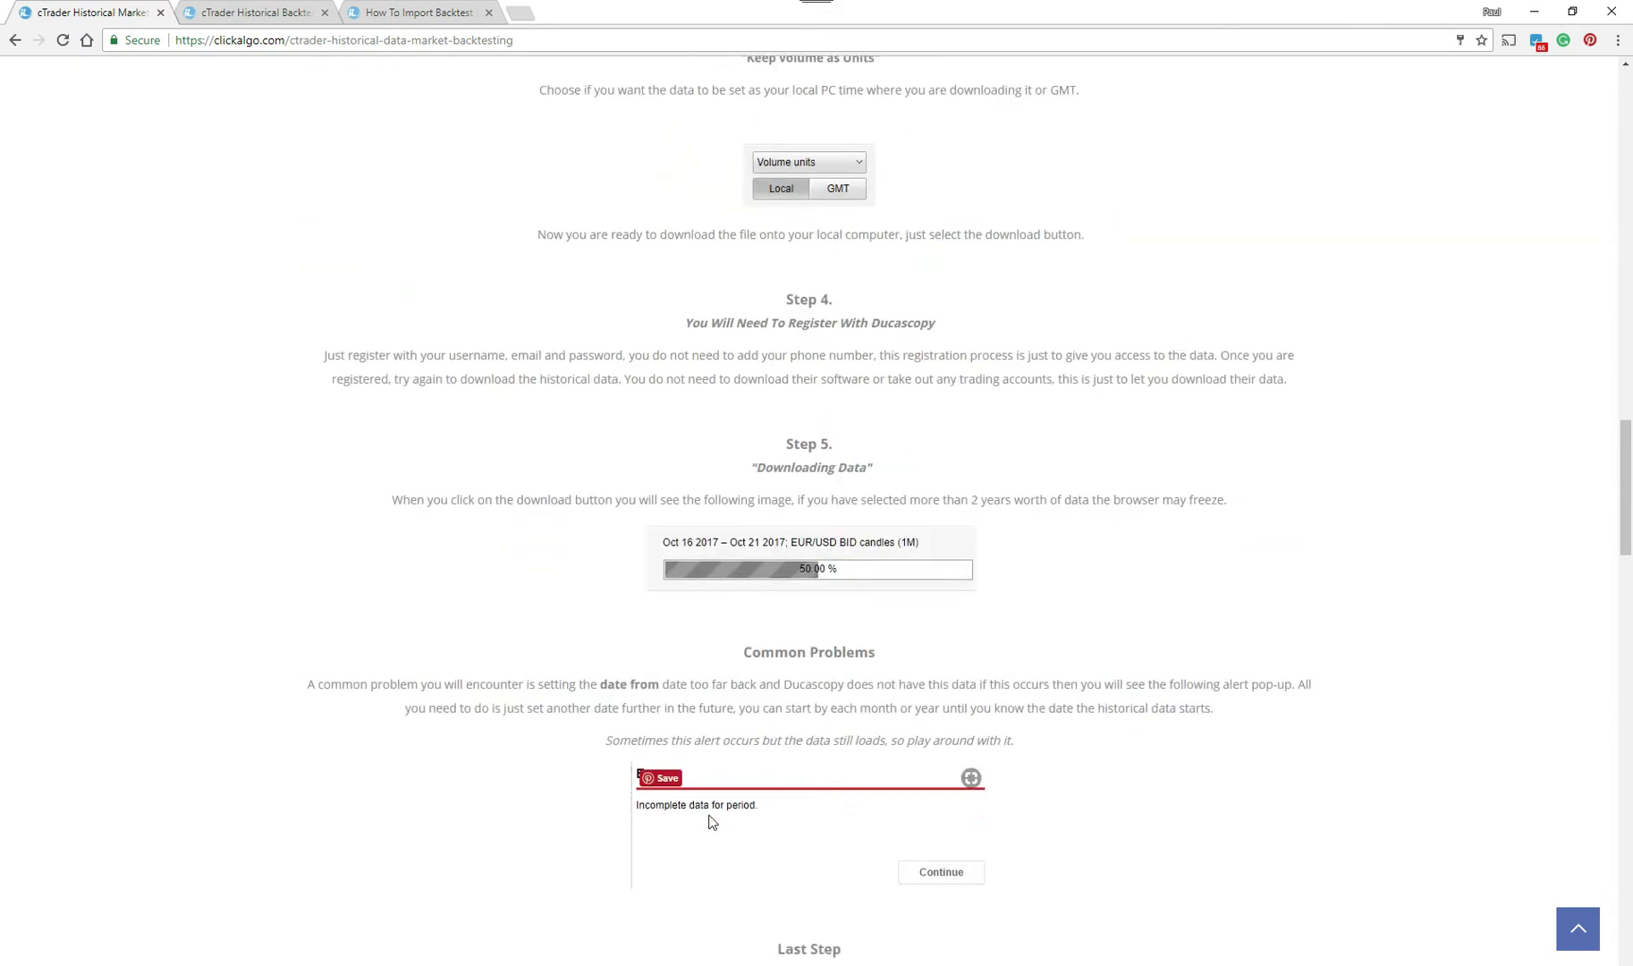
scroll(648, 492, down, 5)
scroll(1131, 553, up, 20)
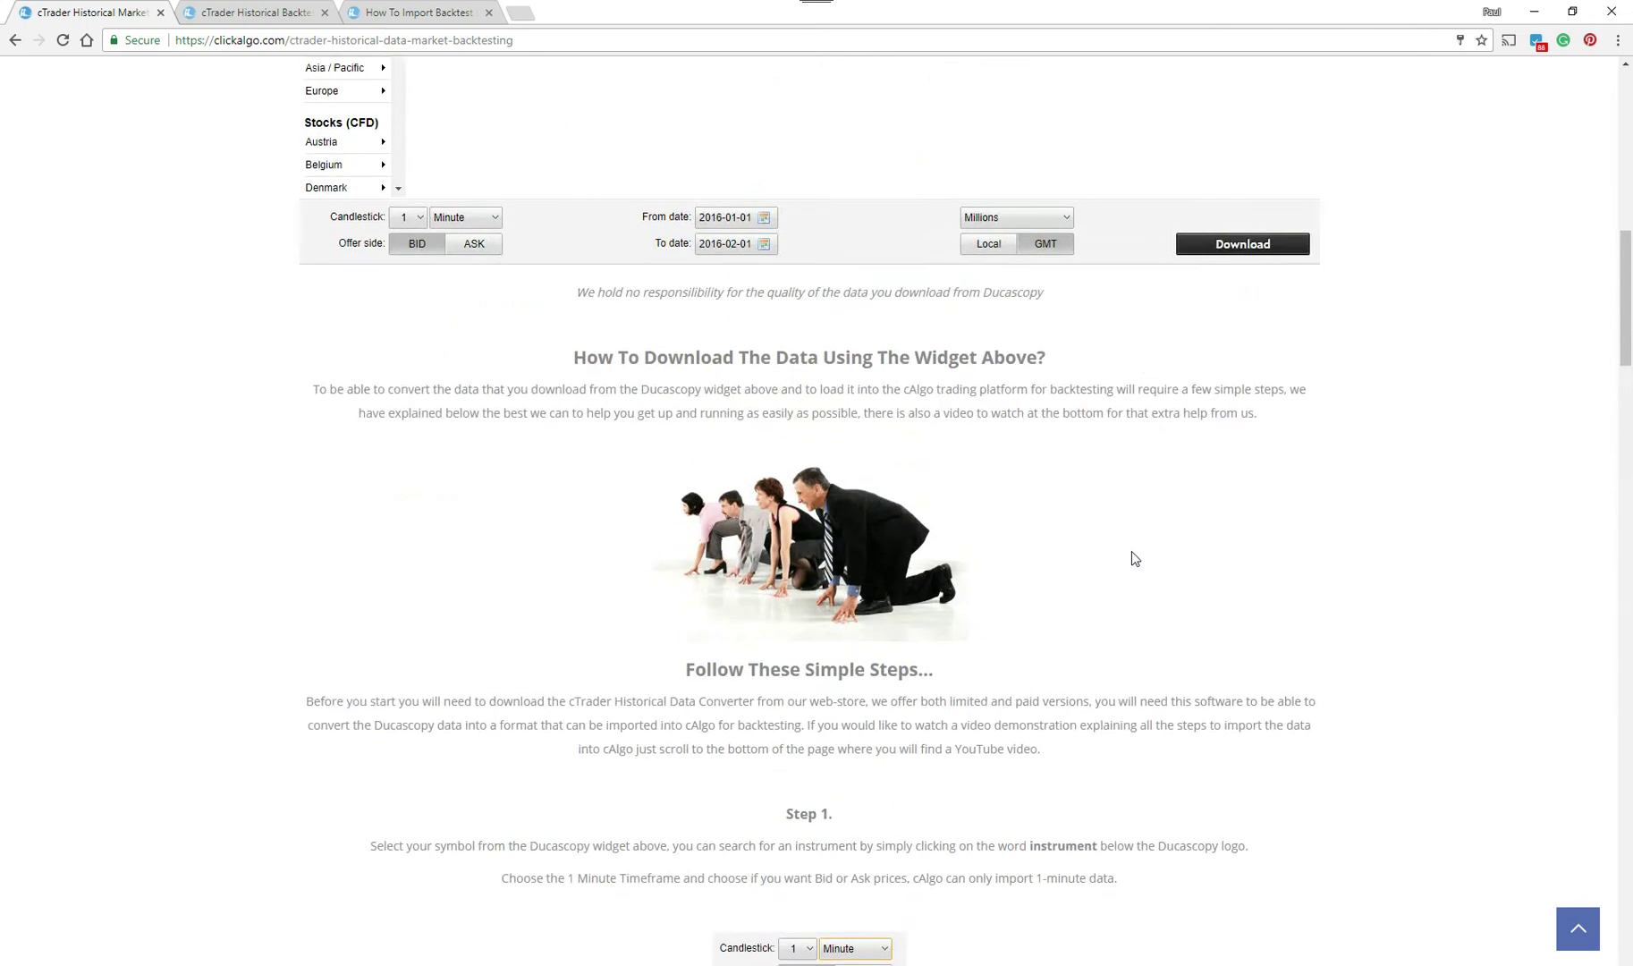
scroll(1131, 558, up, 8)
scroll(1060, 568, down, 3)
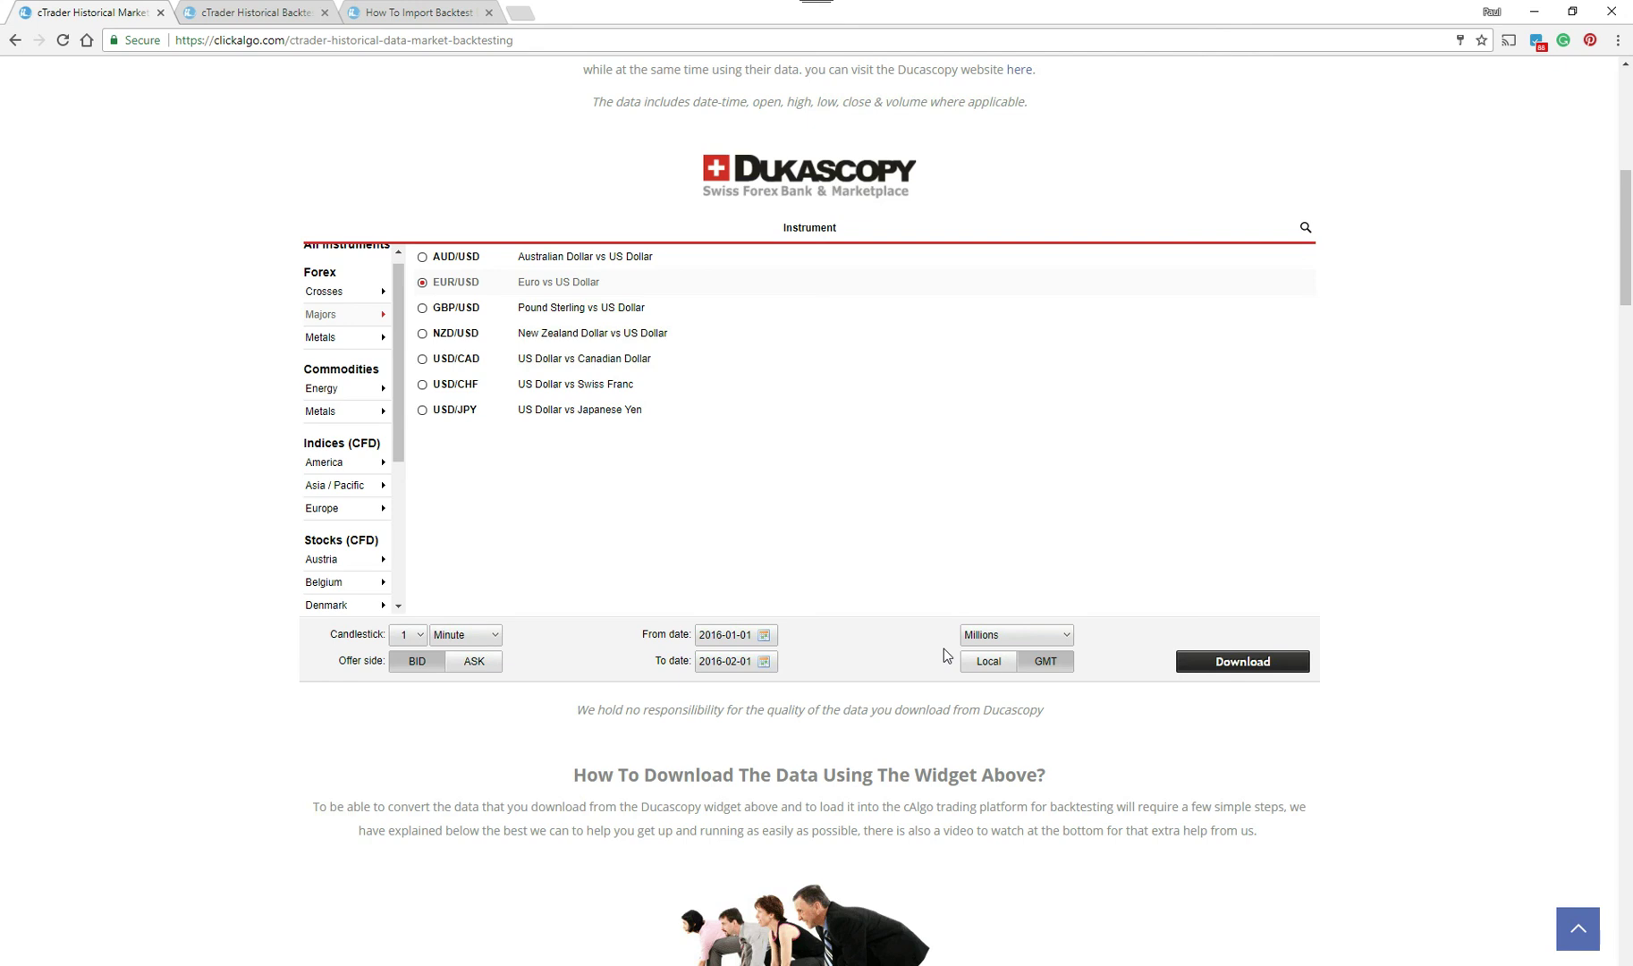
scroll(944, 655, down, 14)
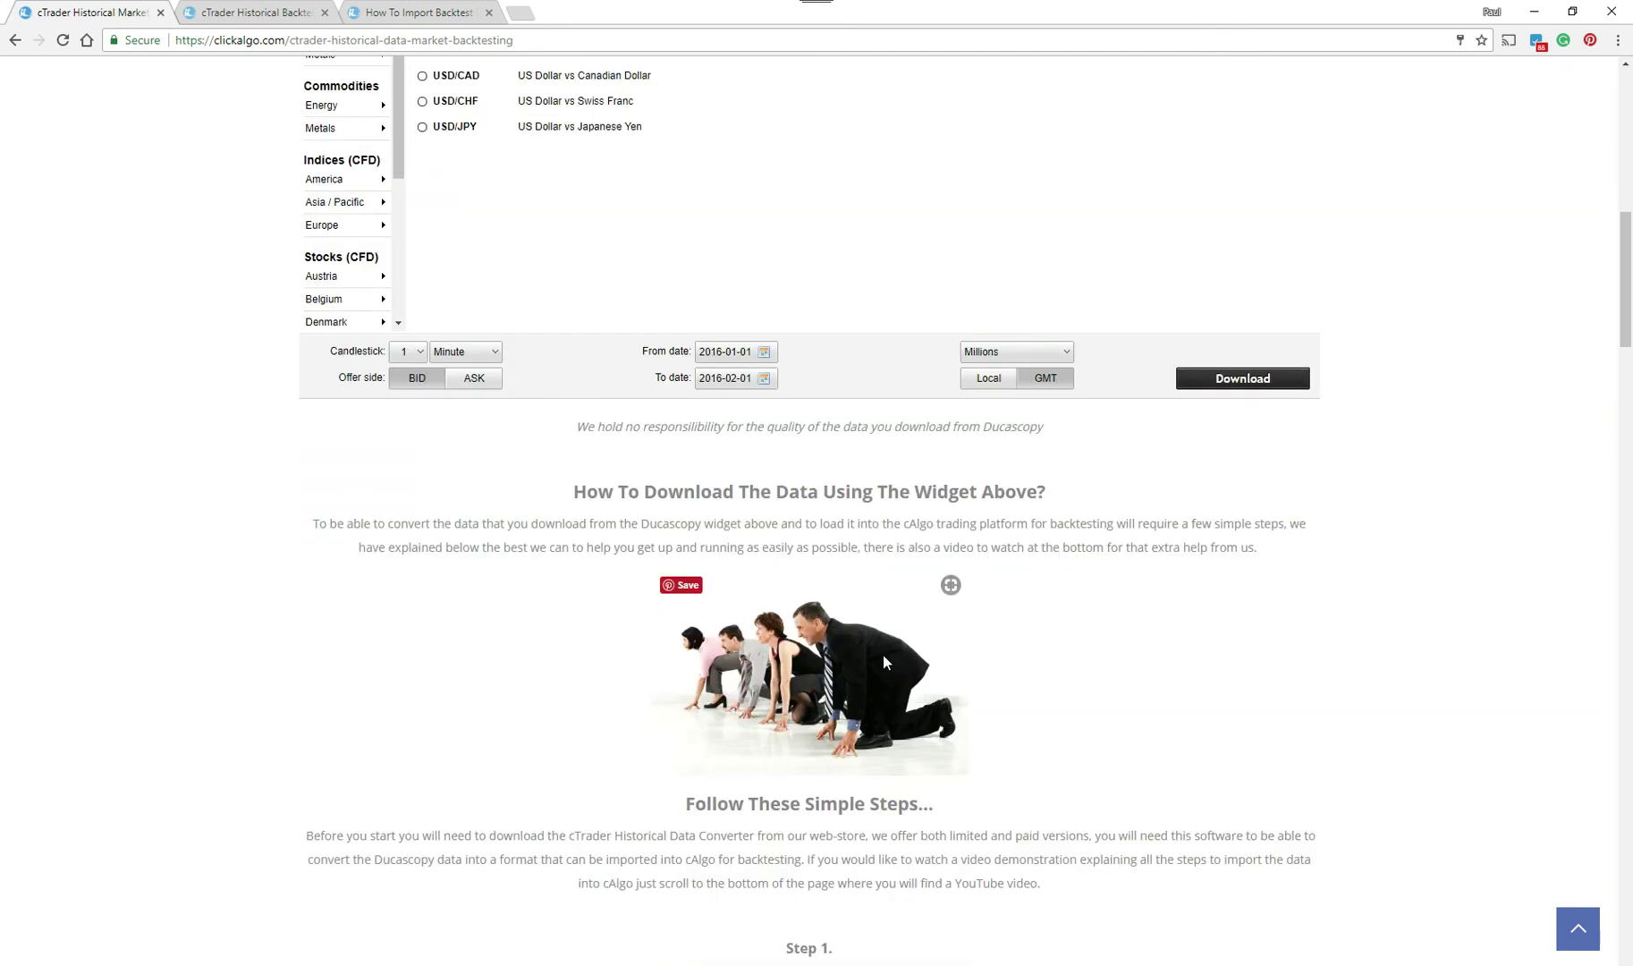
scroll(886, 661, down, 20)
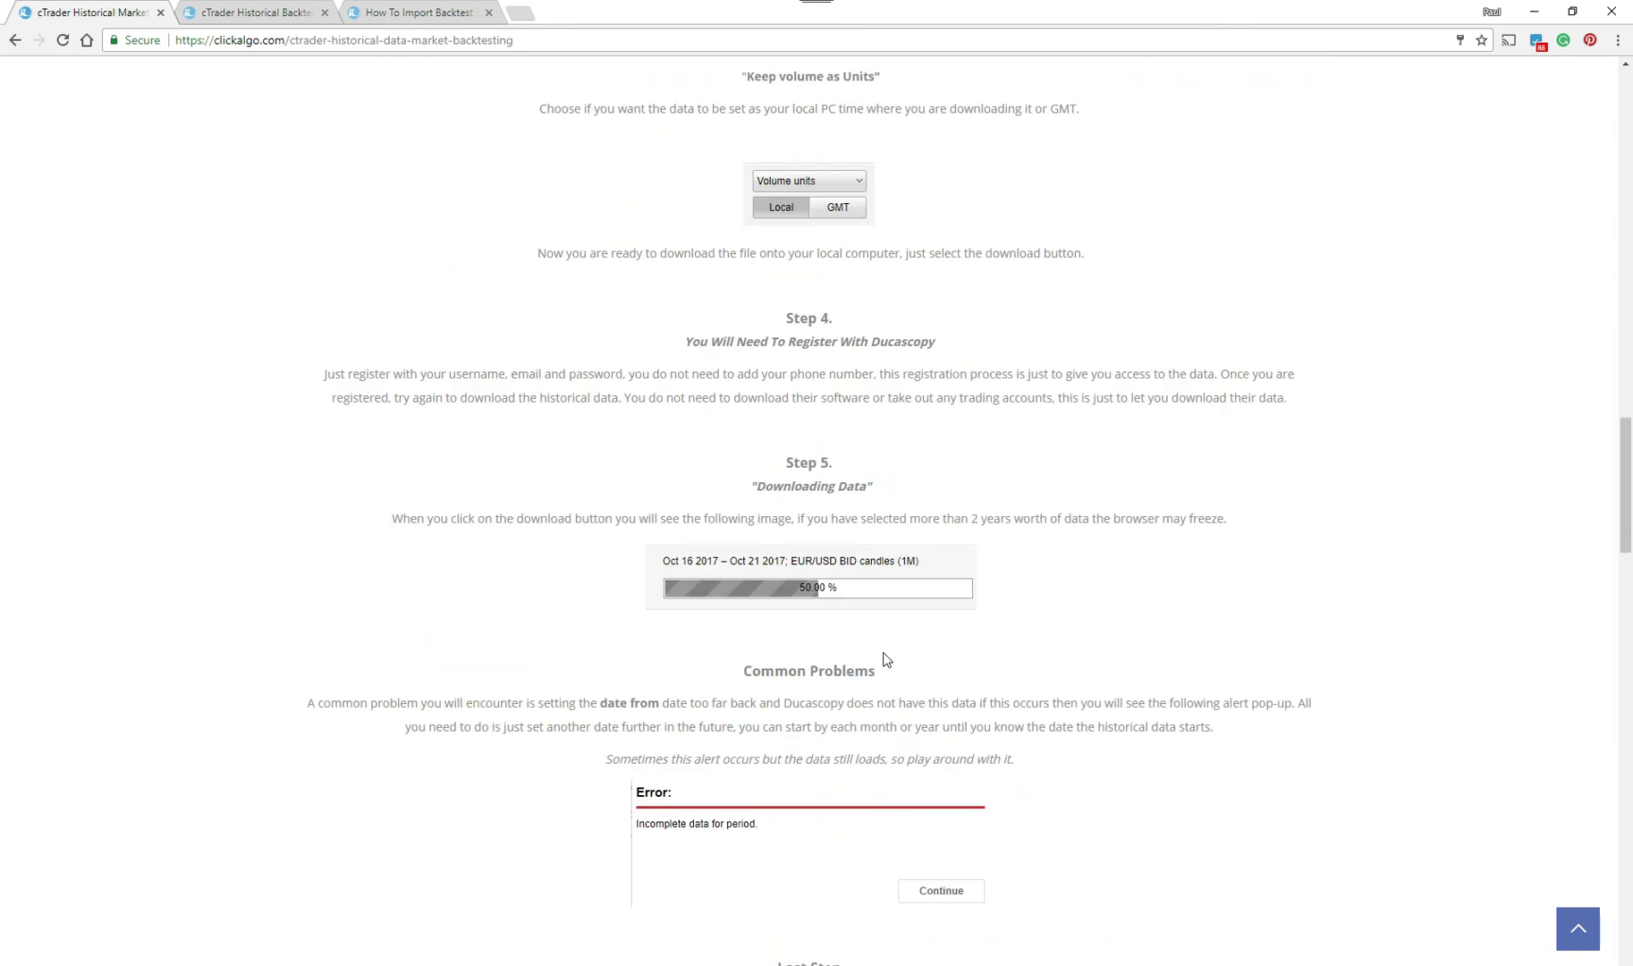
scroll(887, 653, up, 5)
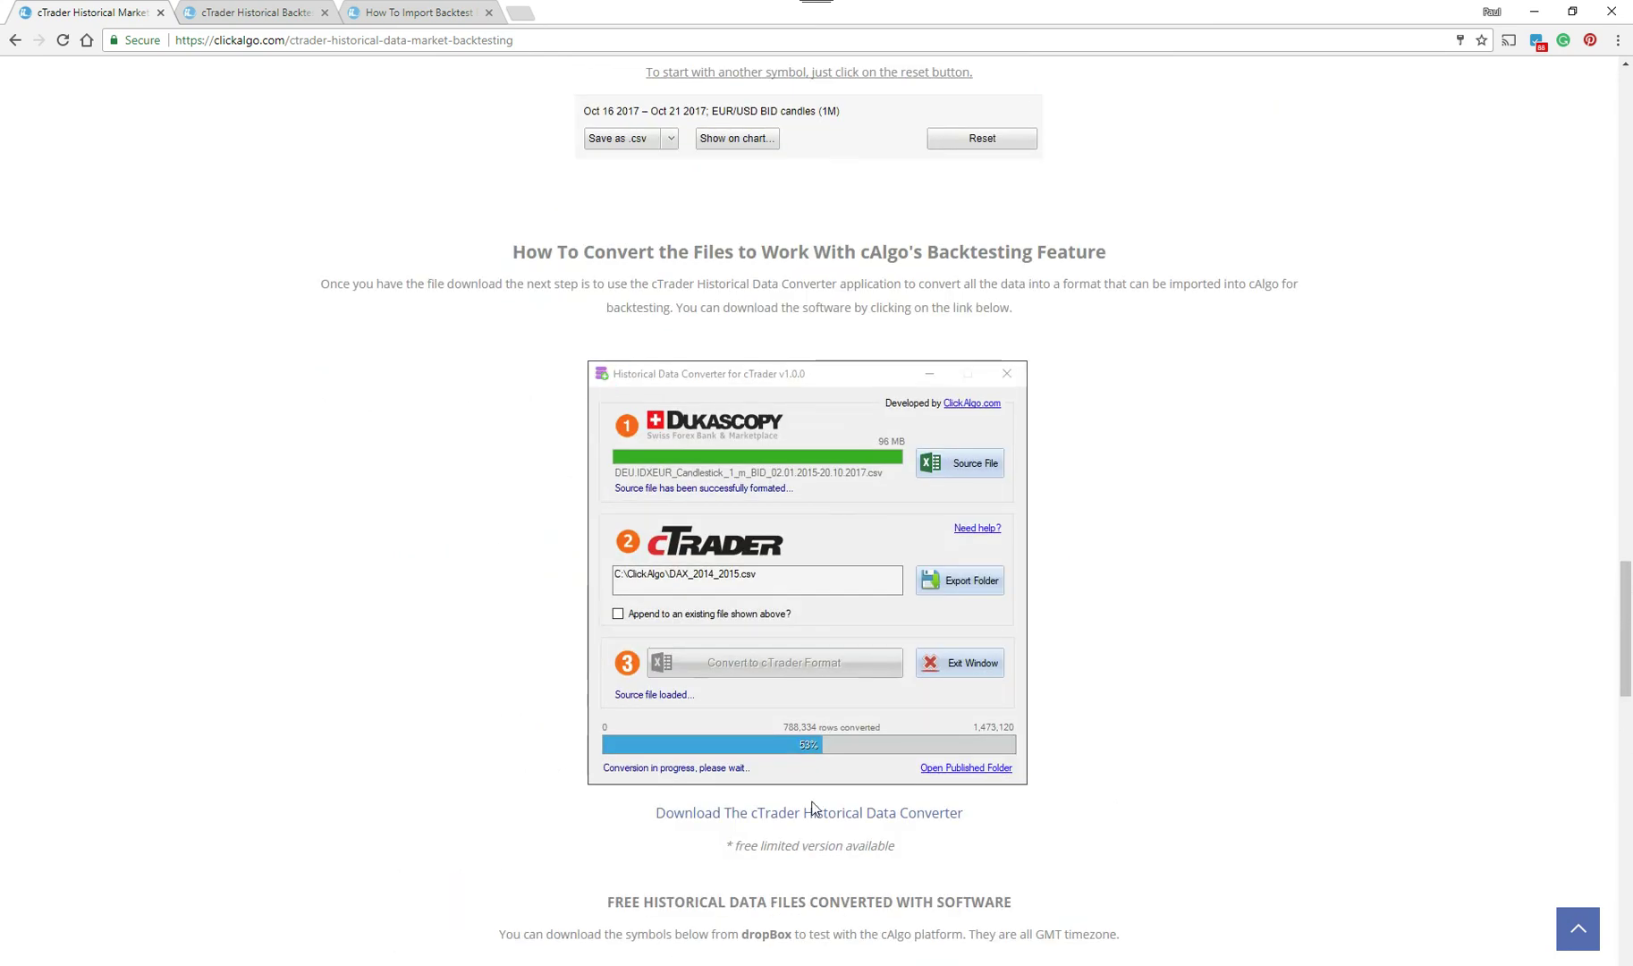